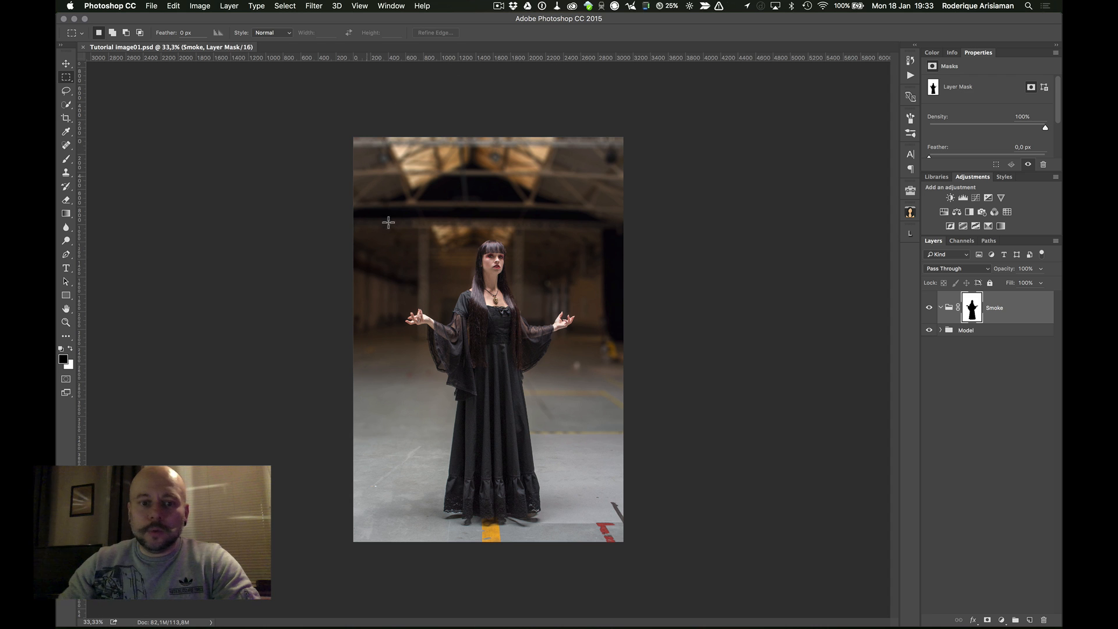
- Examine the masked Smoke group and the layers inside the Model group, with the whole image fitted to the window
key(super+0)
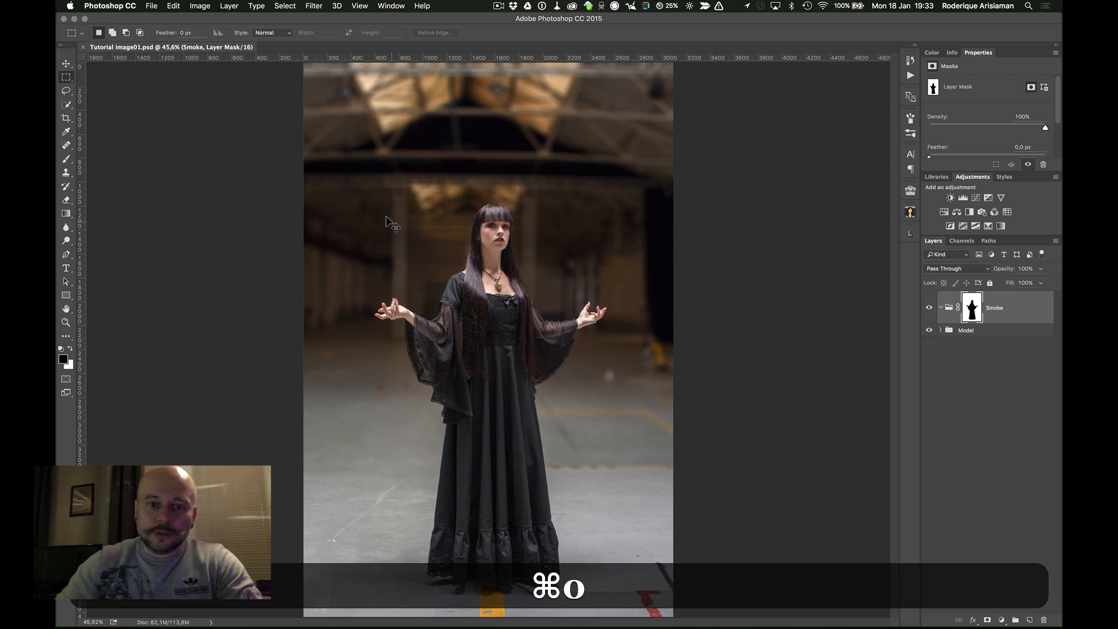
click(929, 308)
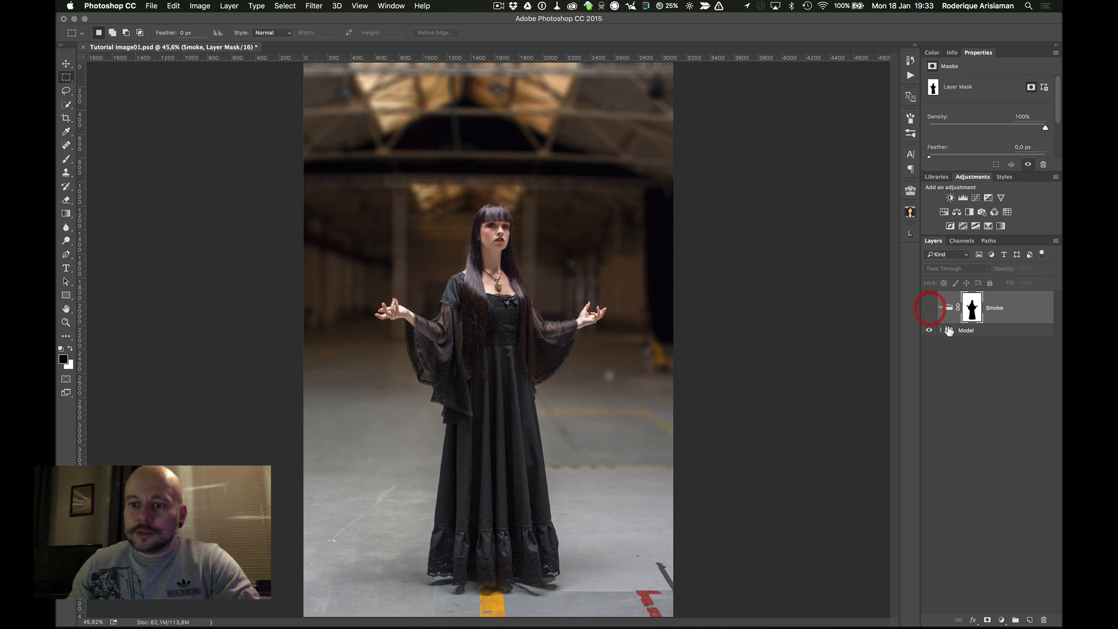
click(941, 330)
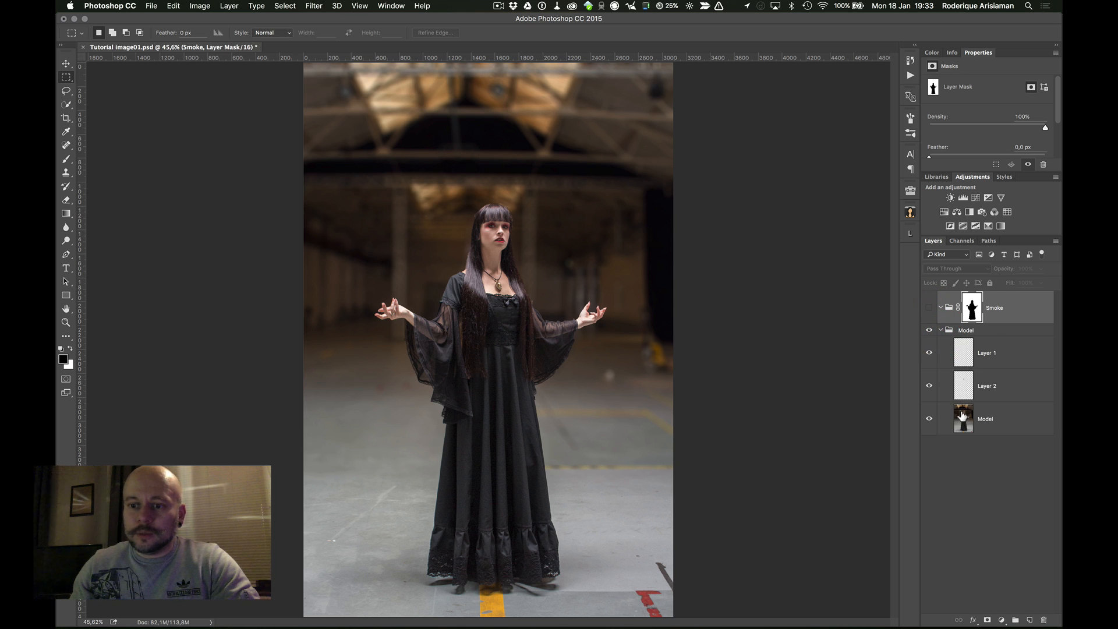
click(963, 416)
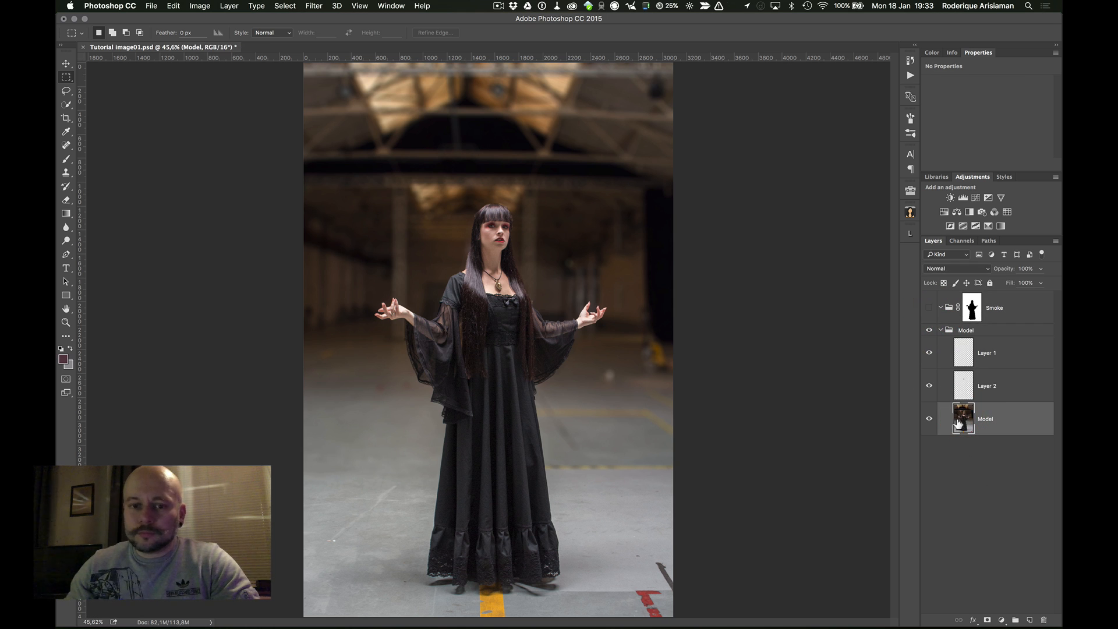
click(939, 329)
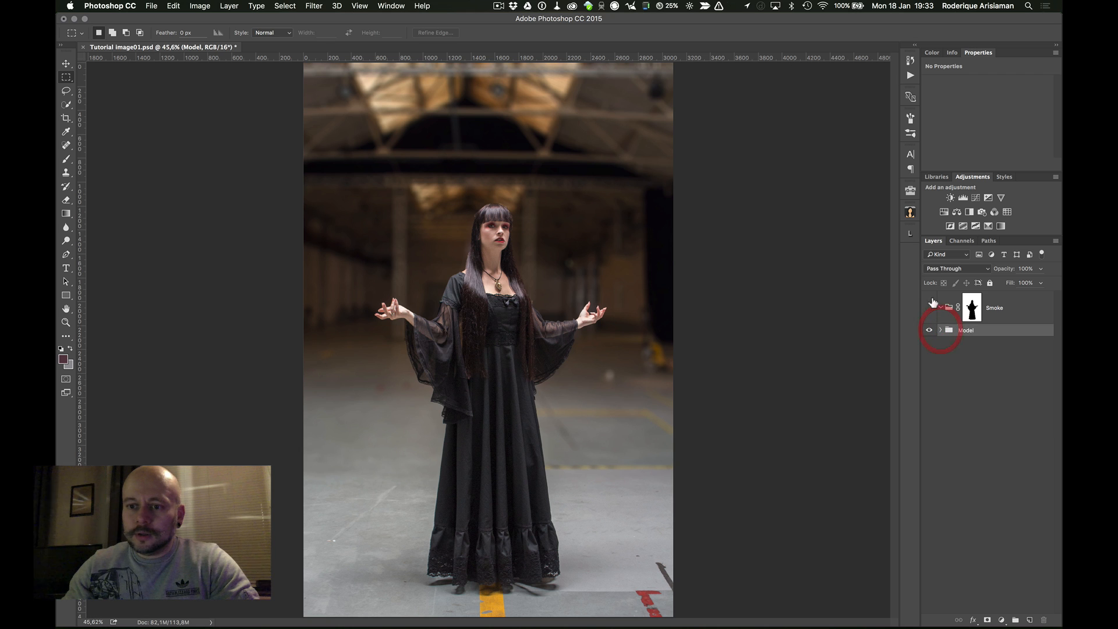
click(940, 331)
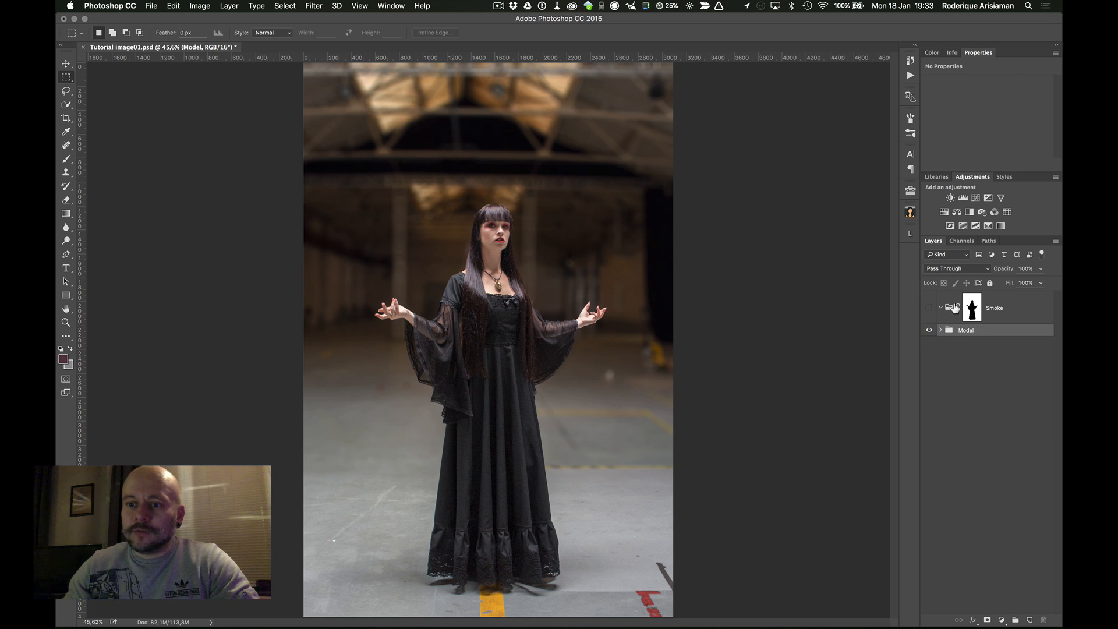
click(1001, 308)
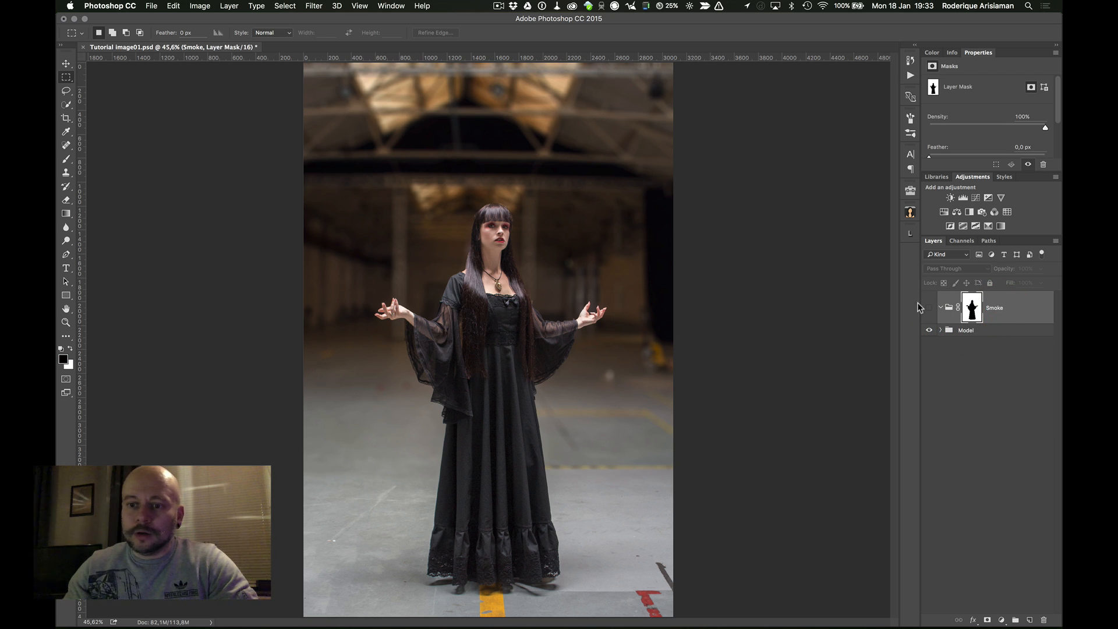
click(928, 309)
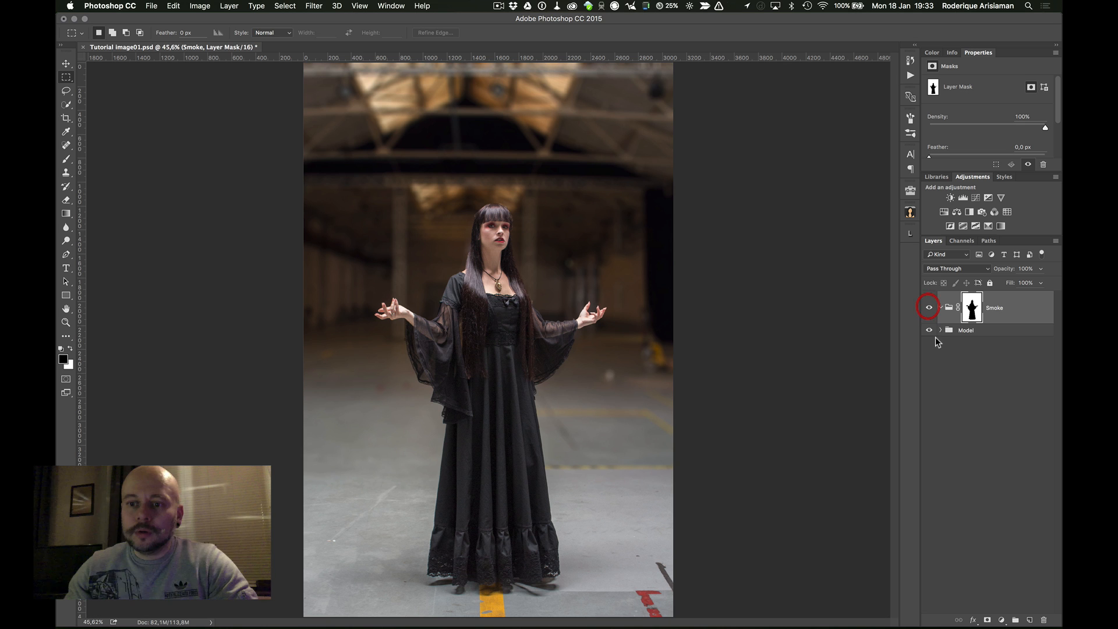
click(971, 308)
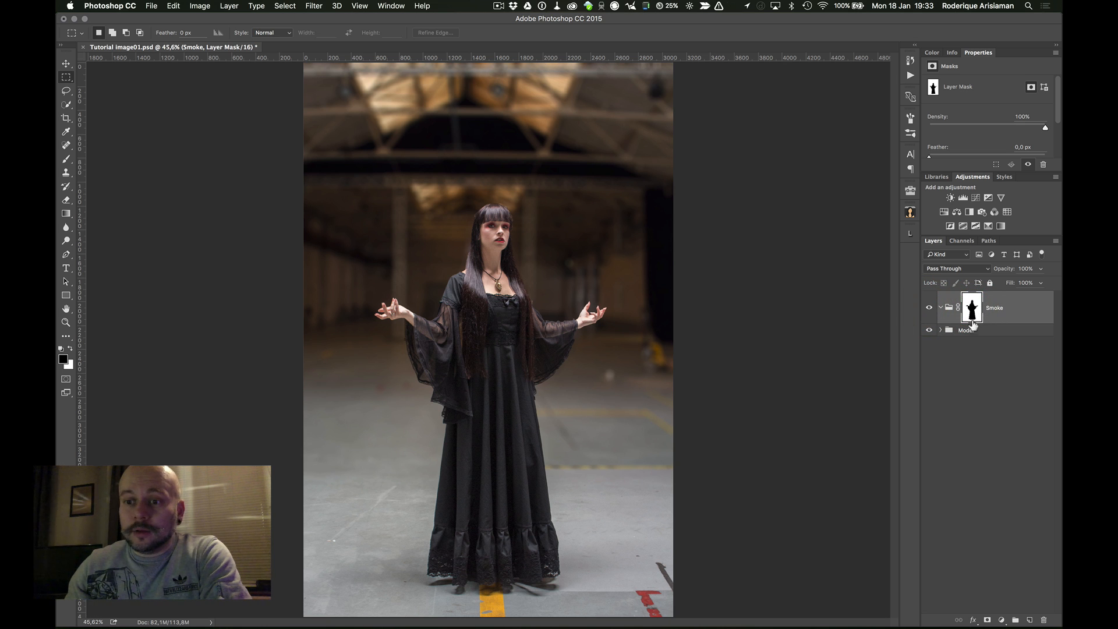
- Create a new layer above the Model group and move it into the masked Smoke group
click(956, 330)
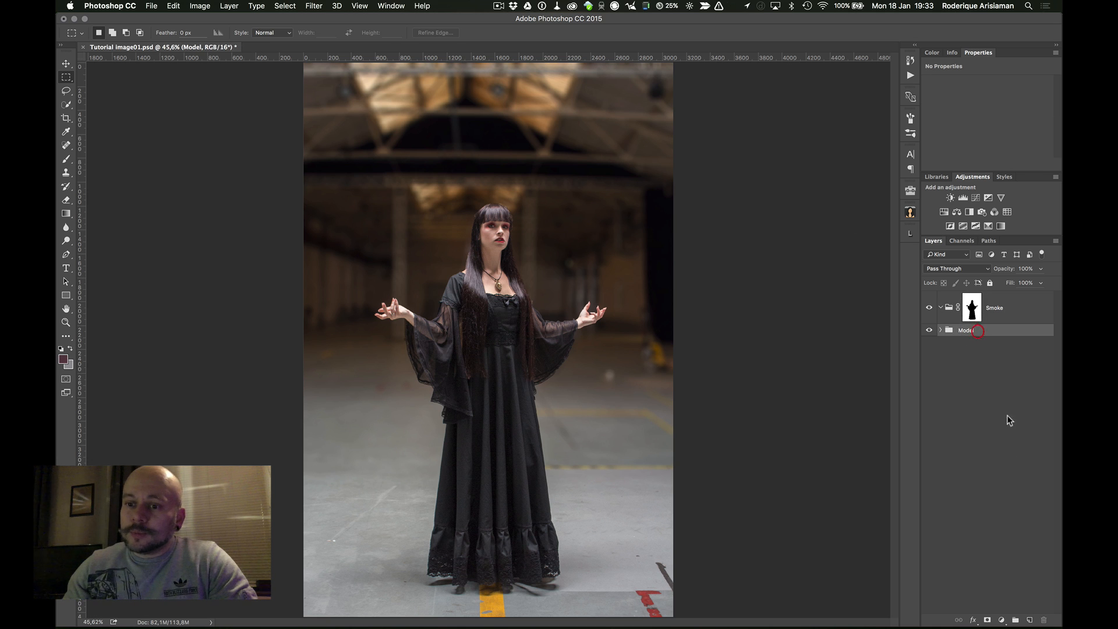
click(1029, 620)
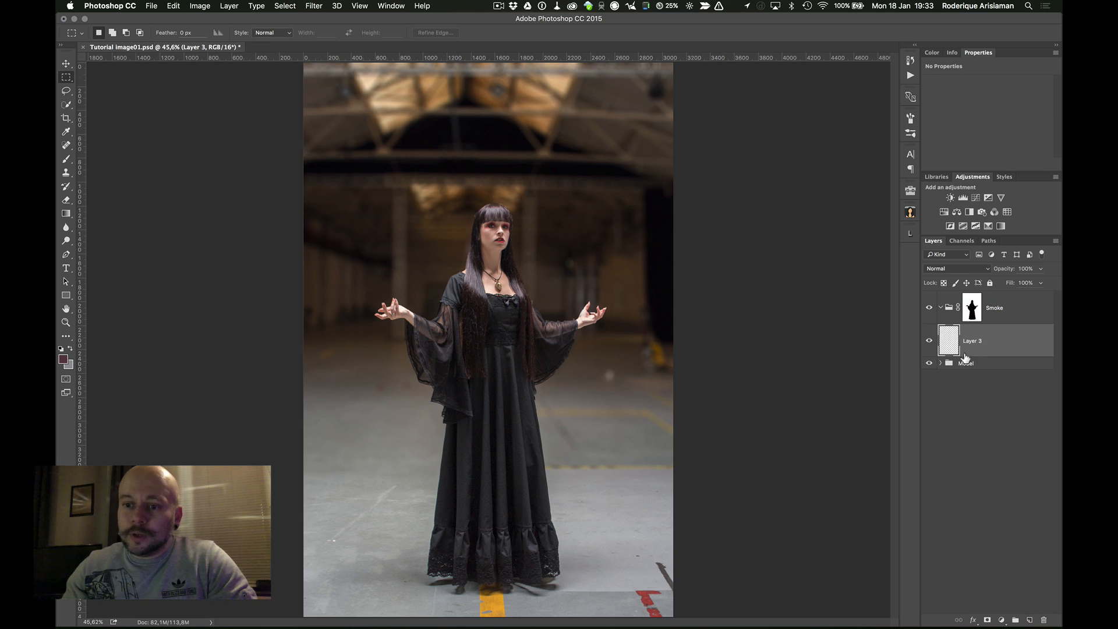
mouse_move(947, 334)
mouse_down()
mouse_move(985, 319)
mouse_move(964, 342)
mouse_up()
- Choose the Brush tool, enlarge its tip to 631 px and set its flow to 100%
click(66, 159)
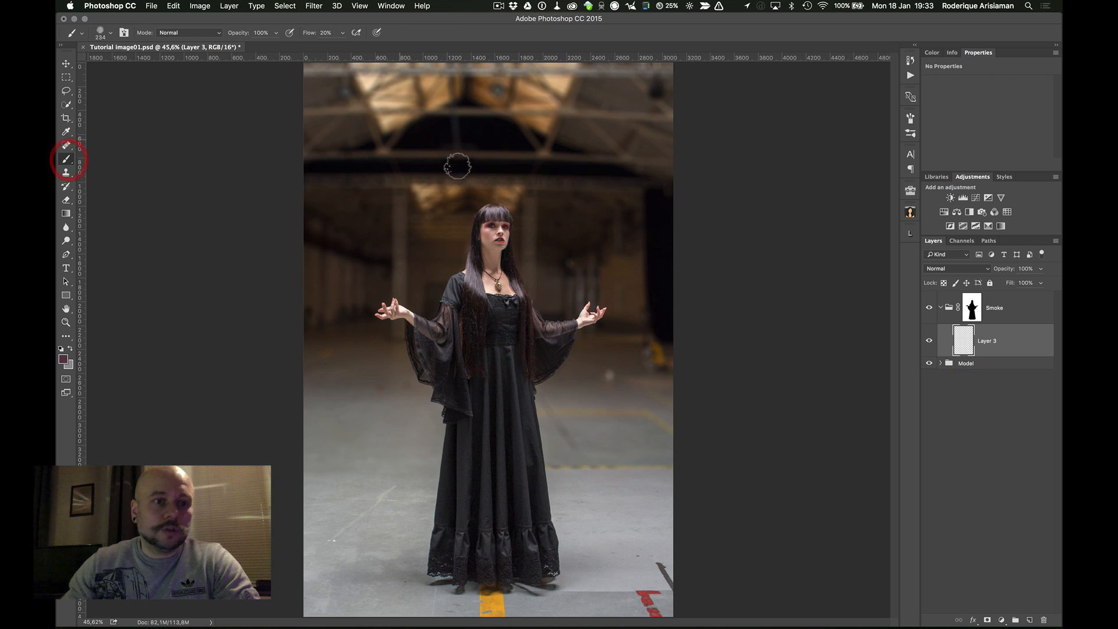
drag(424, 330, 477, 327)
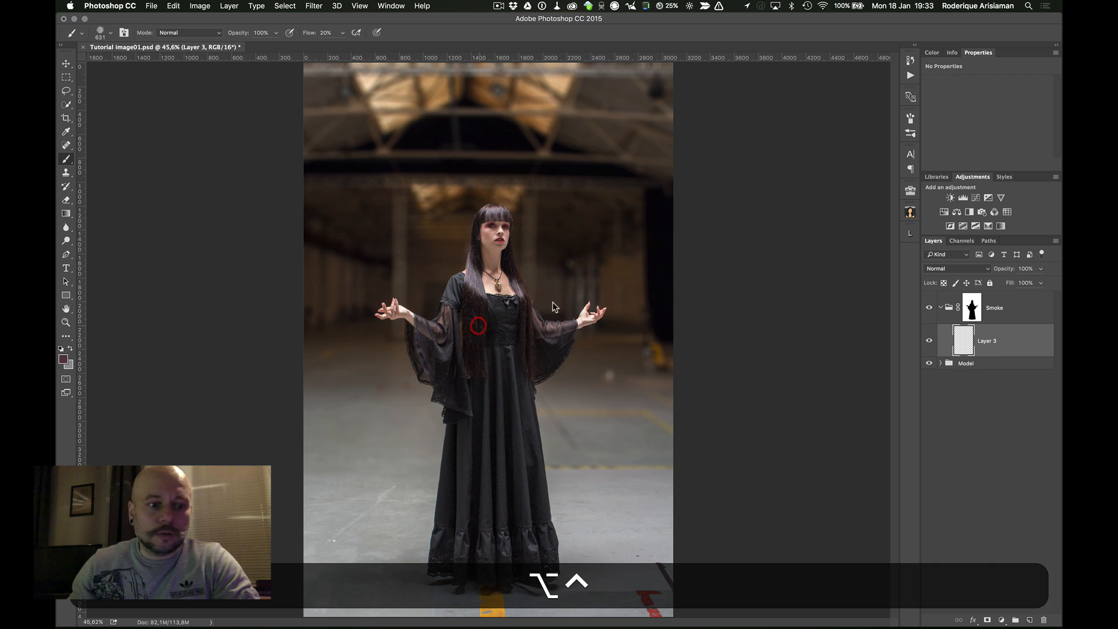
click(344, 33)
drag(342, 46, 409, 48)
click(453, 50)
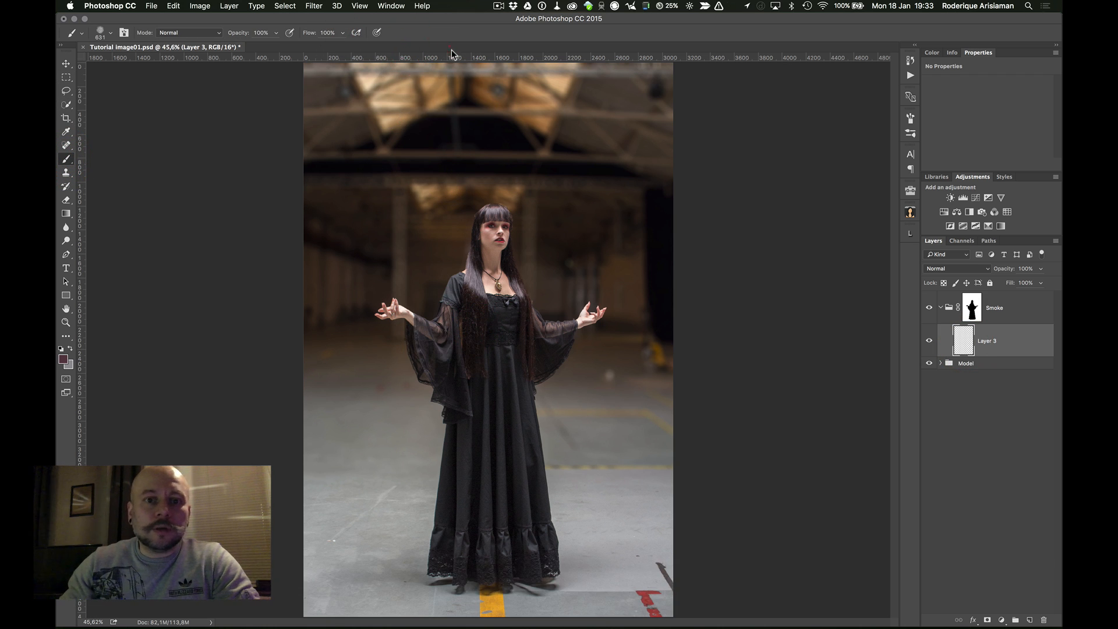
click(972, 308)
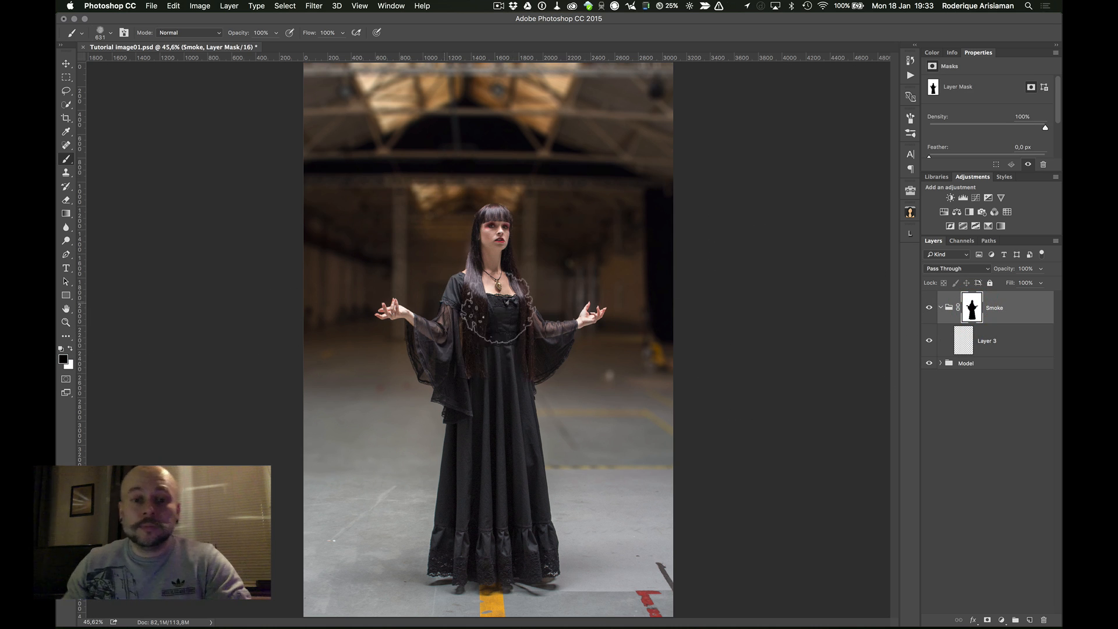
drag(974, 320, 950, 278)
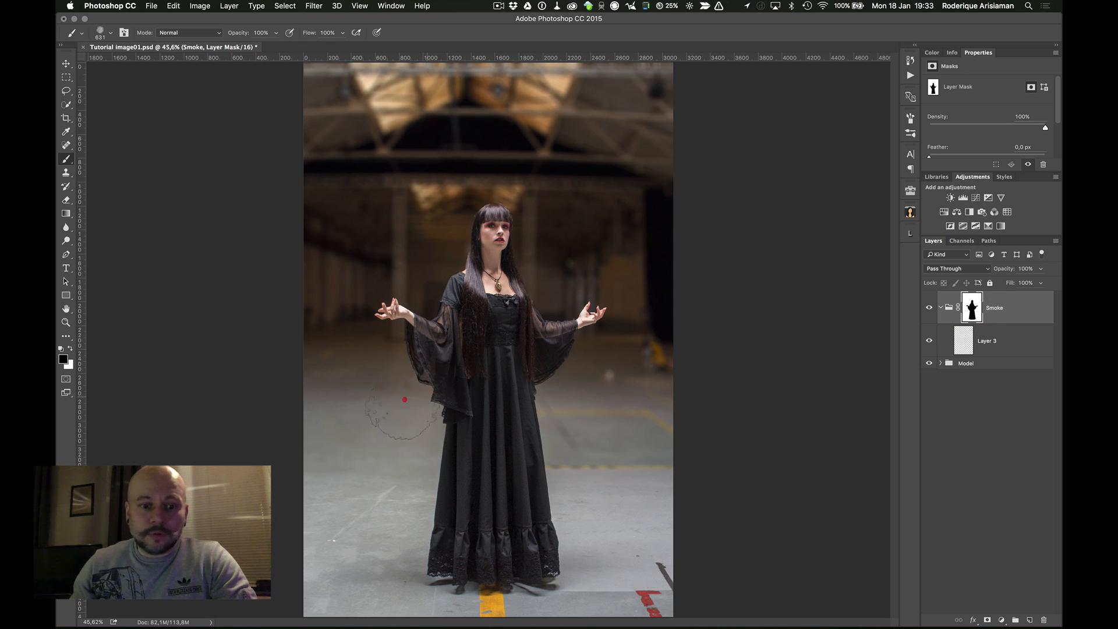
key(super+z)
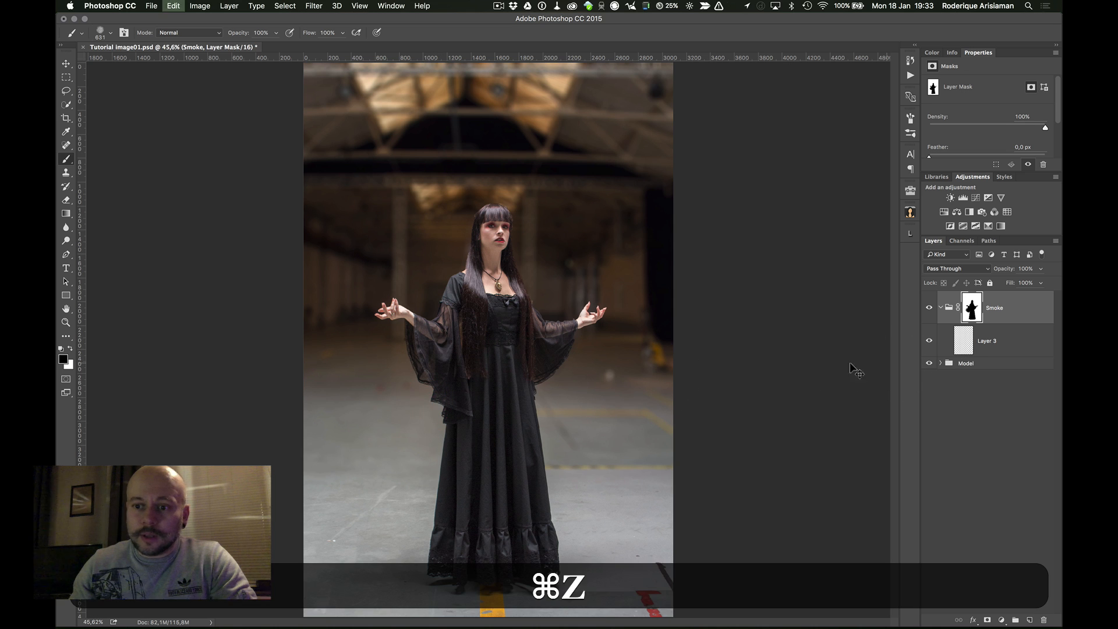
- Paint a broad dark purple patch around the model's arms and dress on Layer 3 inside the Smoke group
click(956, 340)
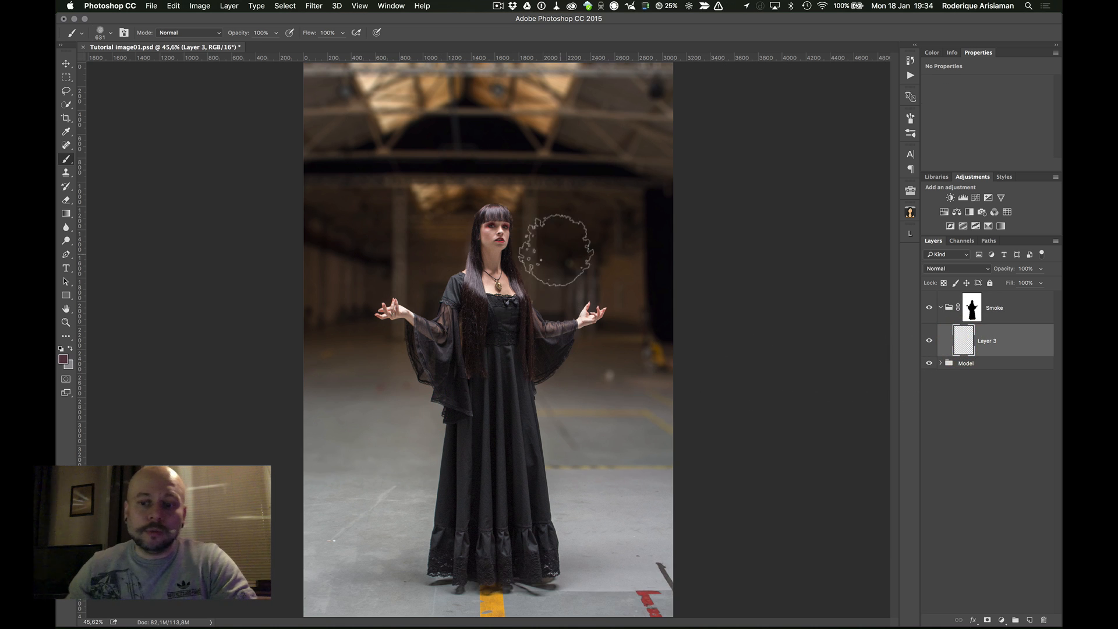
mouse_move(441, 379)
mouse_down()
mouse_move(406, 357)
mouse_move(402, 310)
mouse_move(505, 342)
mouse_move(557, 326)
mouse_move(563, 353)
mouse_move(513, 379)
mouse_move(455, 386)
mouse_move(501, 464)
mouse_move(559, 475)
mouse_up()
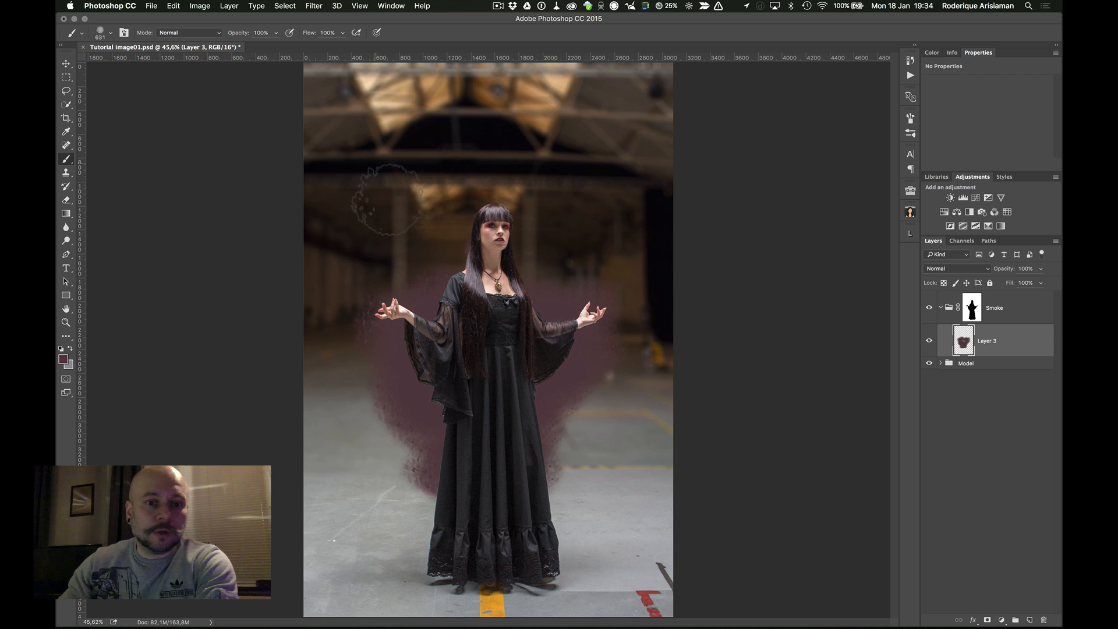
- Set the foreground color to a bright, fully saturated pinkish red
click(63, 359)
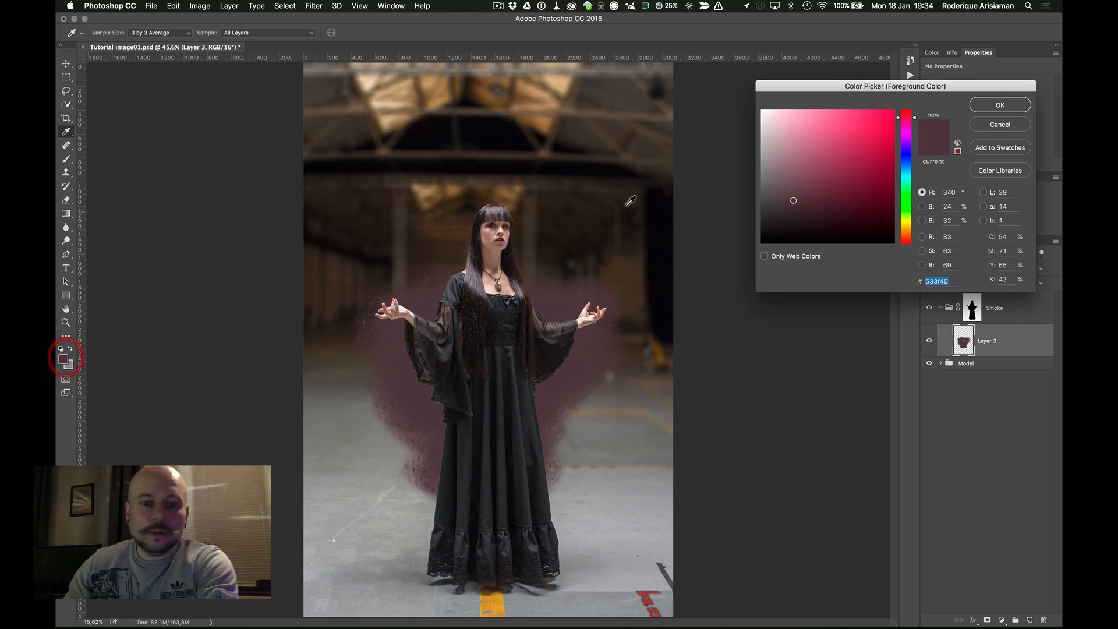
mouse_move(844, 177)
mouse_down()
mouse_move(879, 155)
mouse_move(919, 101)
mouse_up()
click(977, 108)
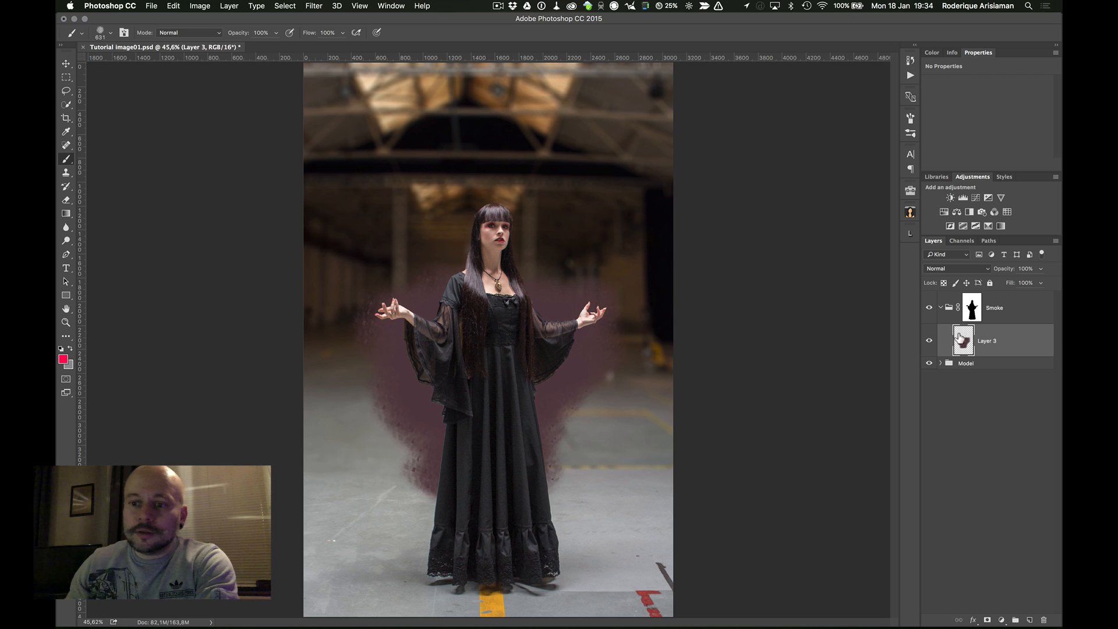
- Select the whole canvas and clear the painted purple patch from Layer 3
key(super+a)
key(super+BackSpace)
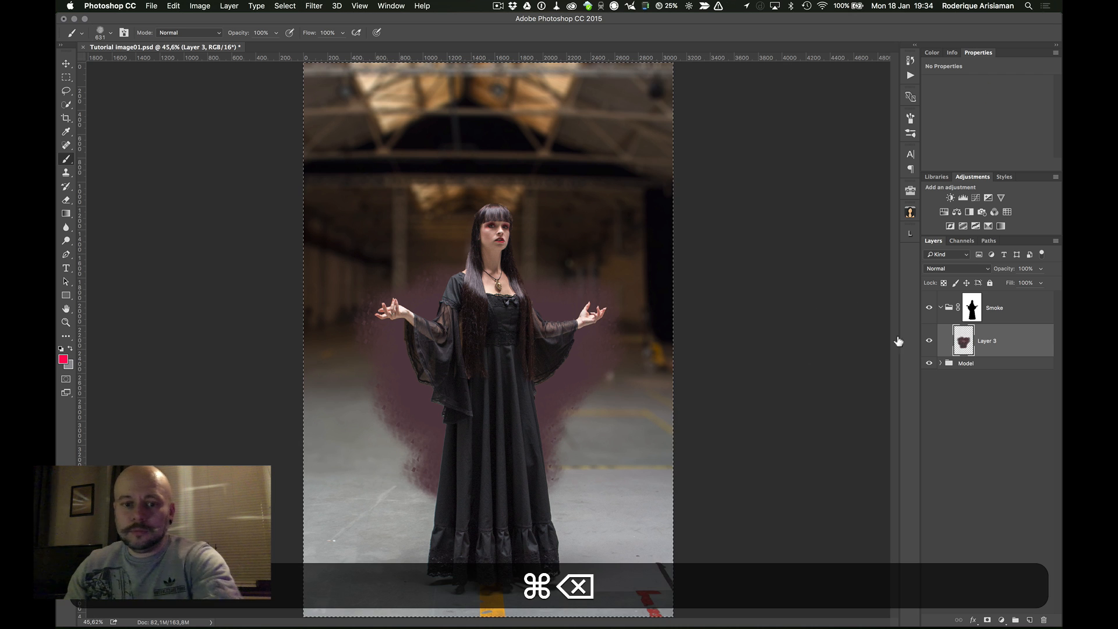
key(BackSpace)
- On a new layer above the Smoke group, sketch pink guide strokes with a 171 px brush around the lower dress and above both hands
drag(514, 368, 456, 367)
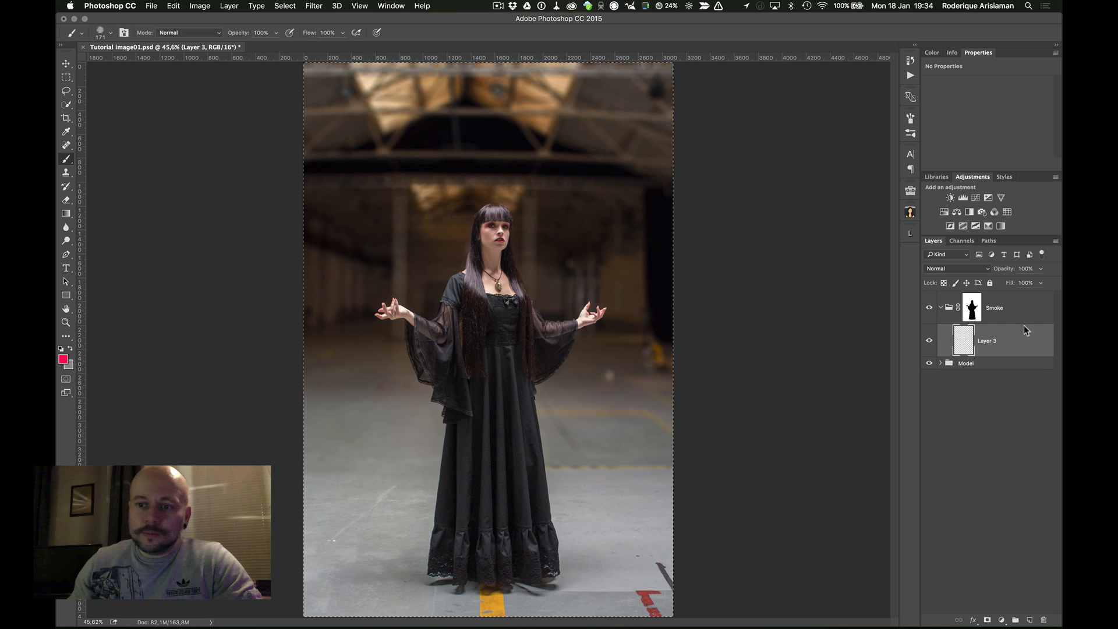
click(1030, 620)
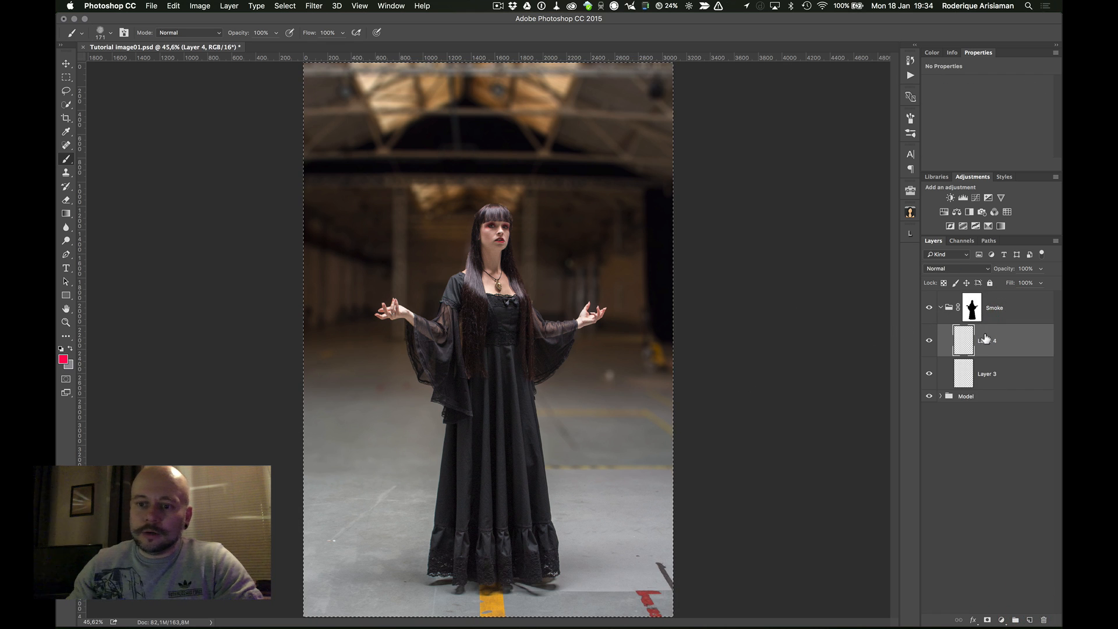
drag(987, 341, 991, 291)
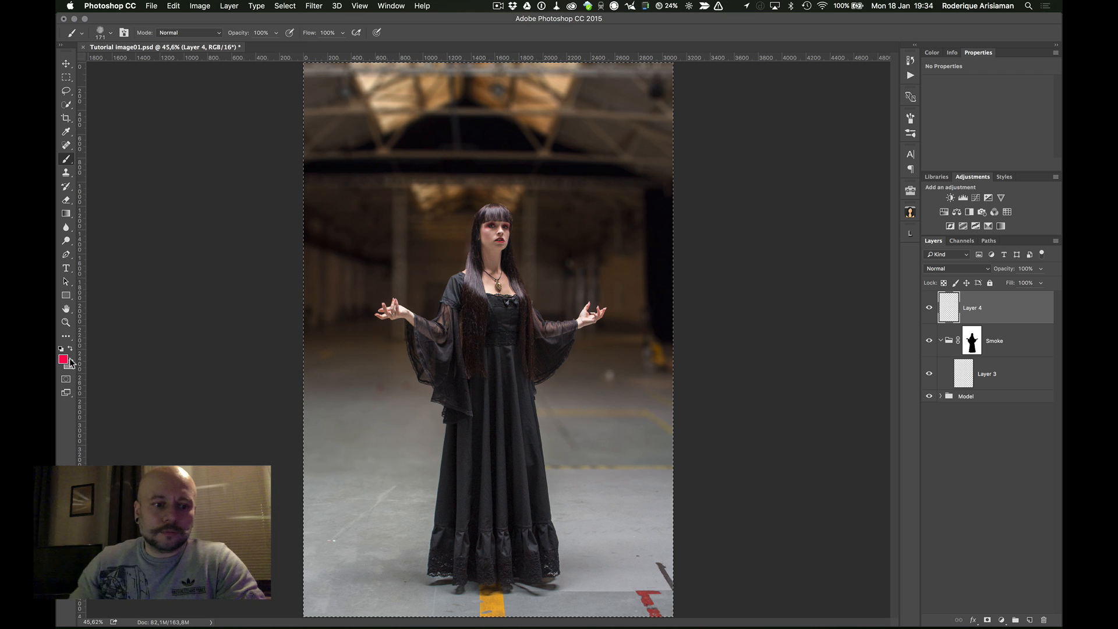
mouse_move(421, 511)
mouse_down()
mouse_move(351, 449)
mouse_move(408, 544)
mouse_move(452, 518)
mouse_move(592, 485)
mouse_up()
mouse_move(627, 448)
mouse_down()
mouse_move(586, 547)
mouse_move(585, 501)
mouse_up()
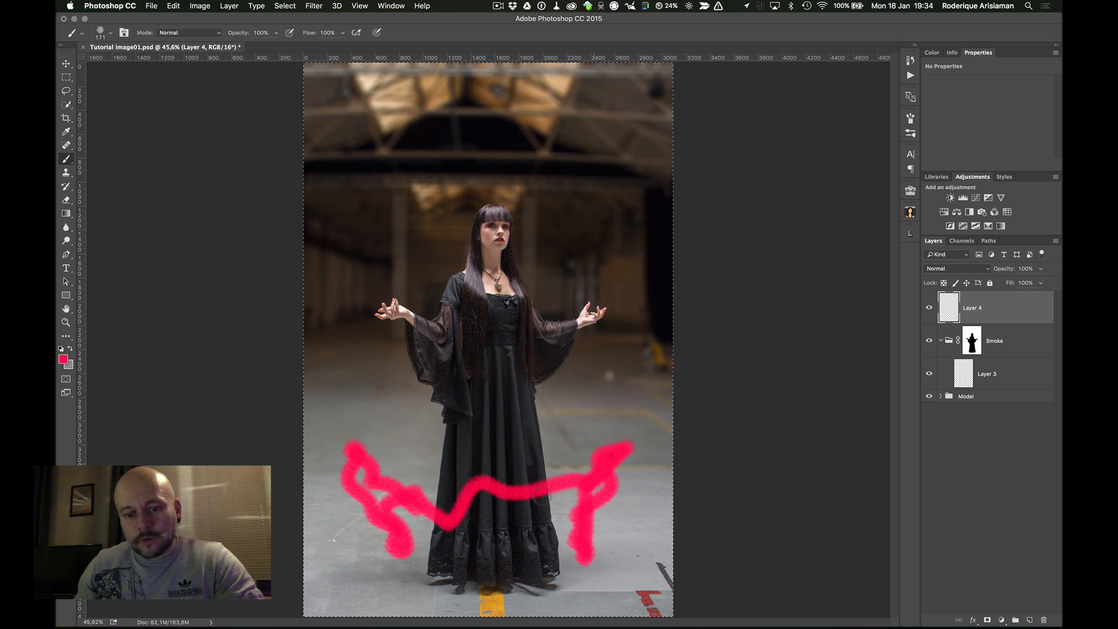
drag(402, 538, 555, 540)
mouse_move(378, 519)
mouse_down()
mouse_move(618, 528)
mouse_move(644, 494)
mouse_up()
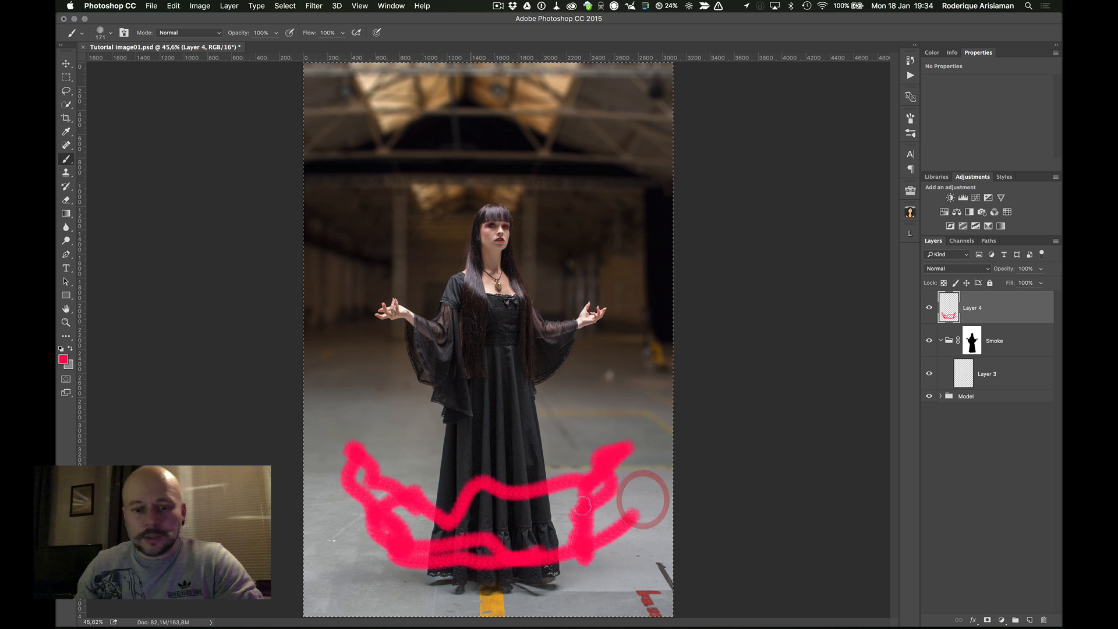
drag(405, 508, 504, 534)
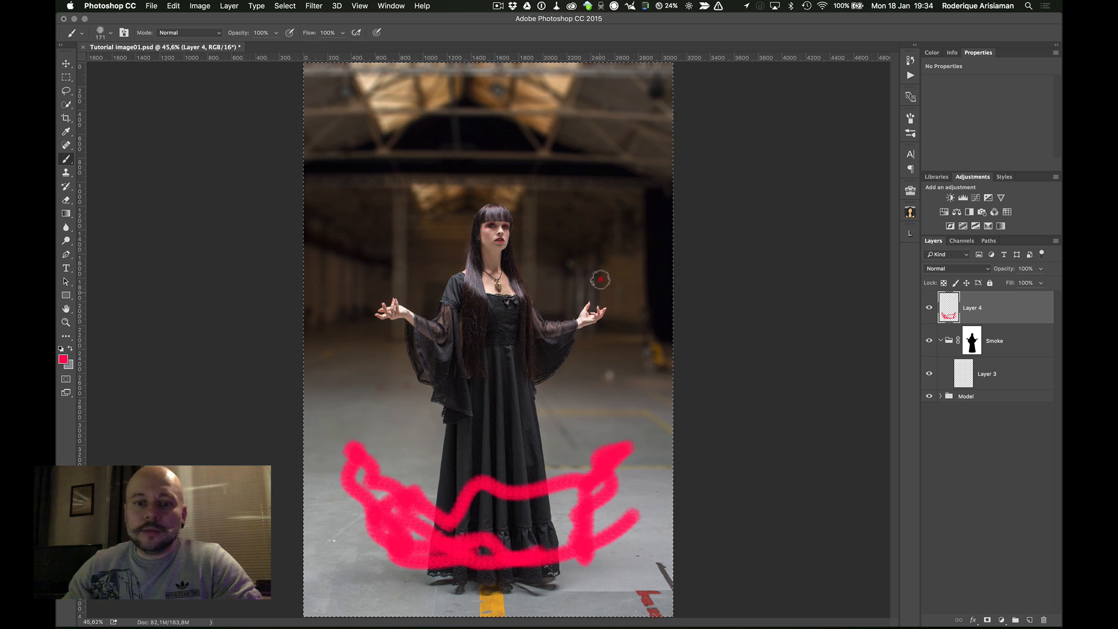
mouse_move(599, 289)
mouse_down()
mouse_move(589, 219)
mouse_move(597, 135)
mouse_up()
drag(384, 286, 380, 135)
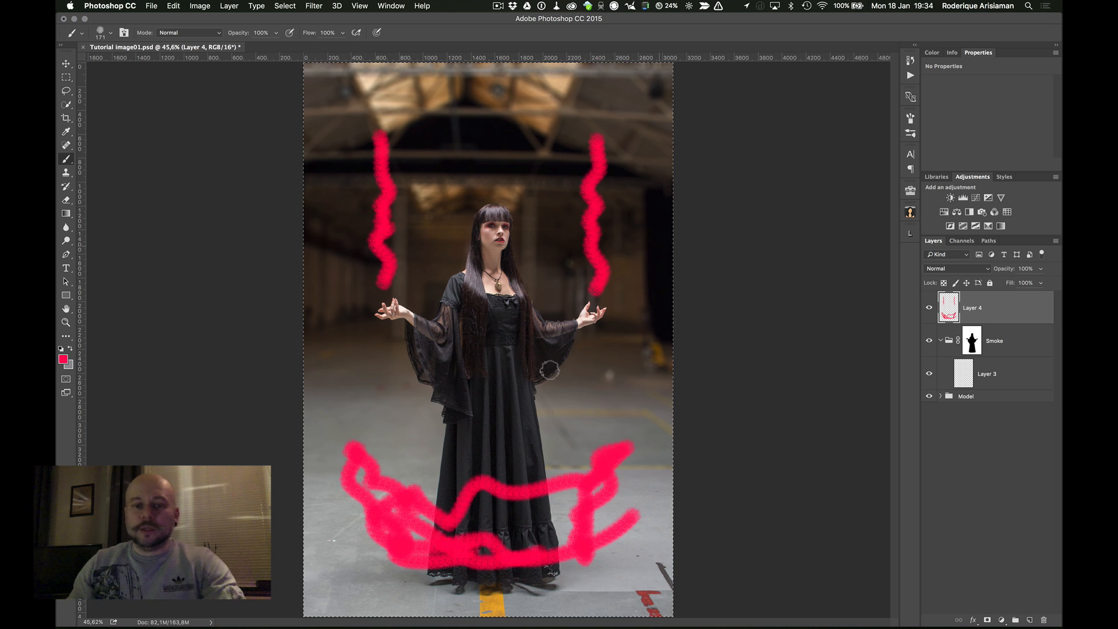
- Clear the pink guide strokes, and delete both Layer 4 and the empty Layer 3 in the Smoke group
click(990, 306)
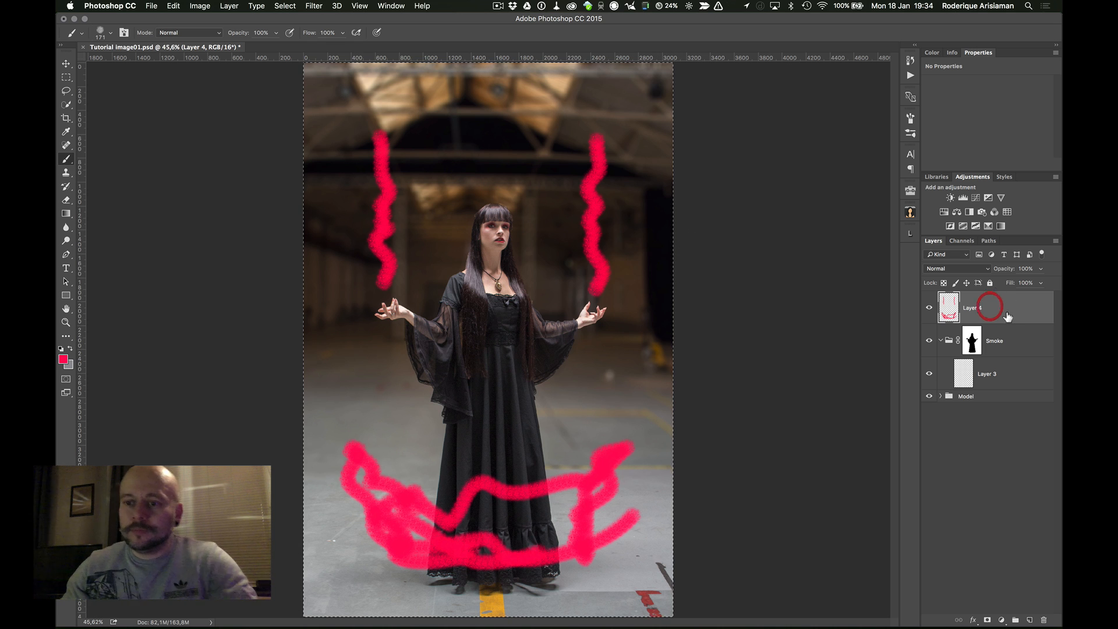
key(BackSpace)
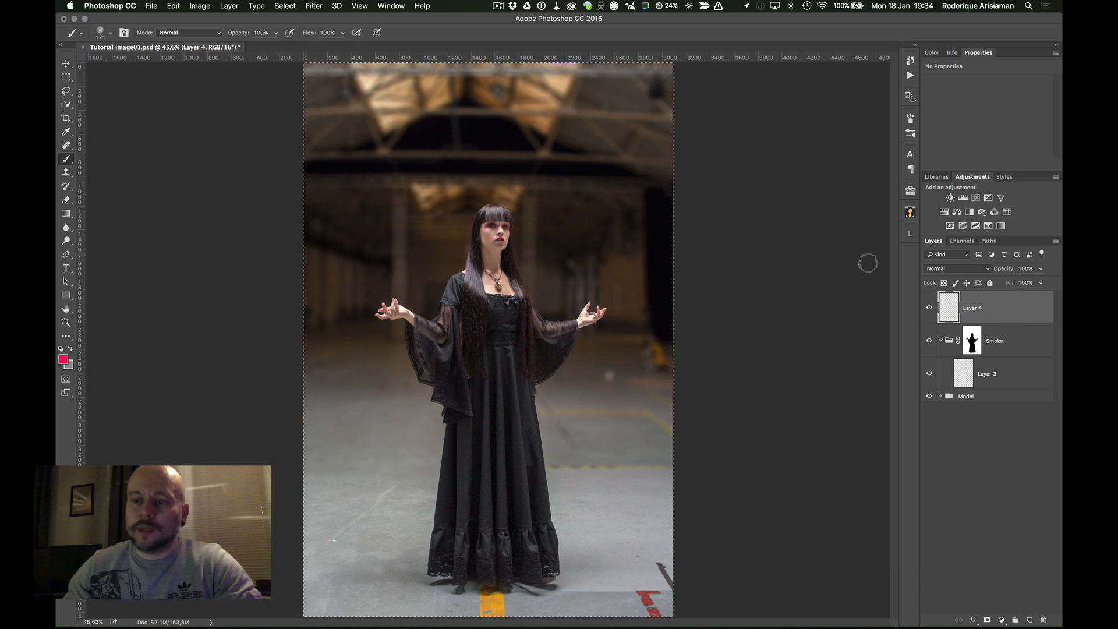
key(super+d)
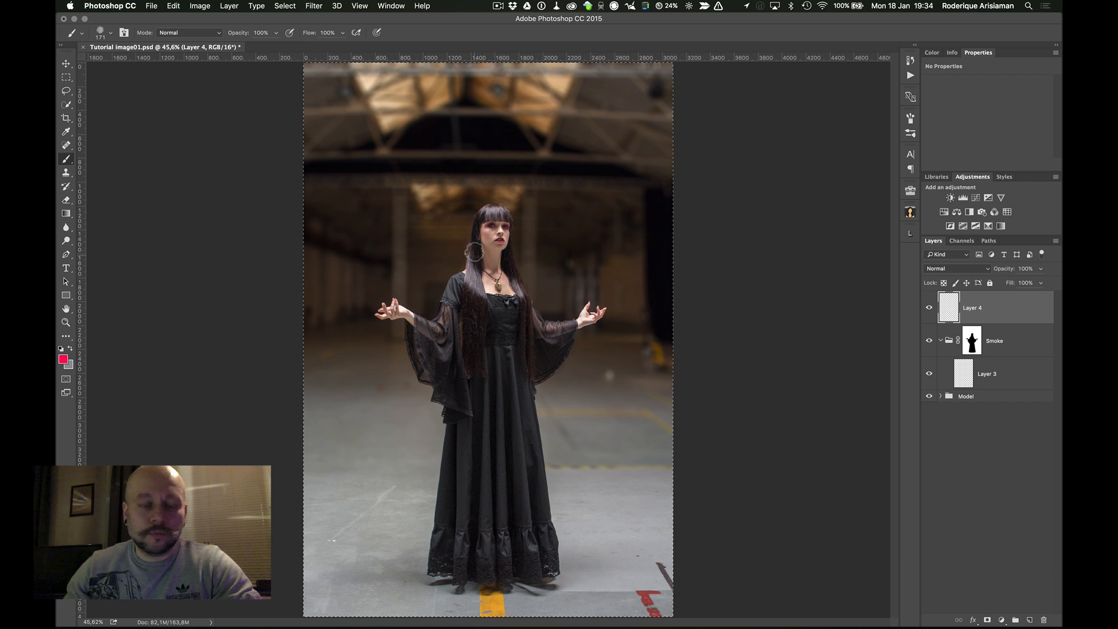
click(950, 310)
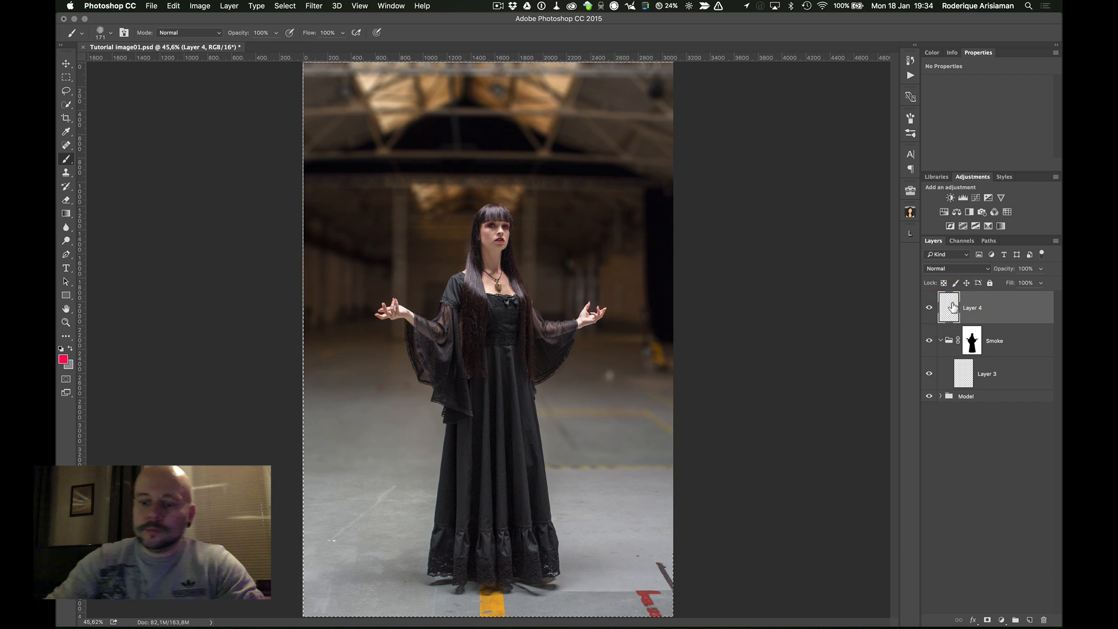
key(BackSpace)
click(977, 343)
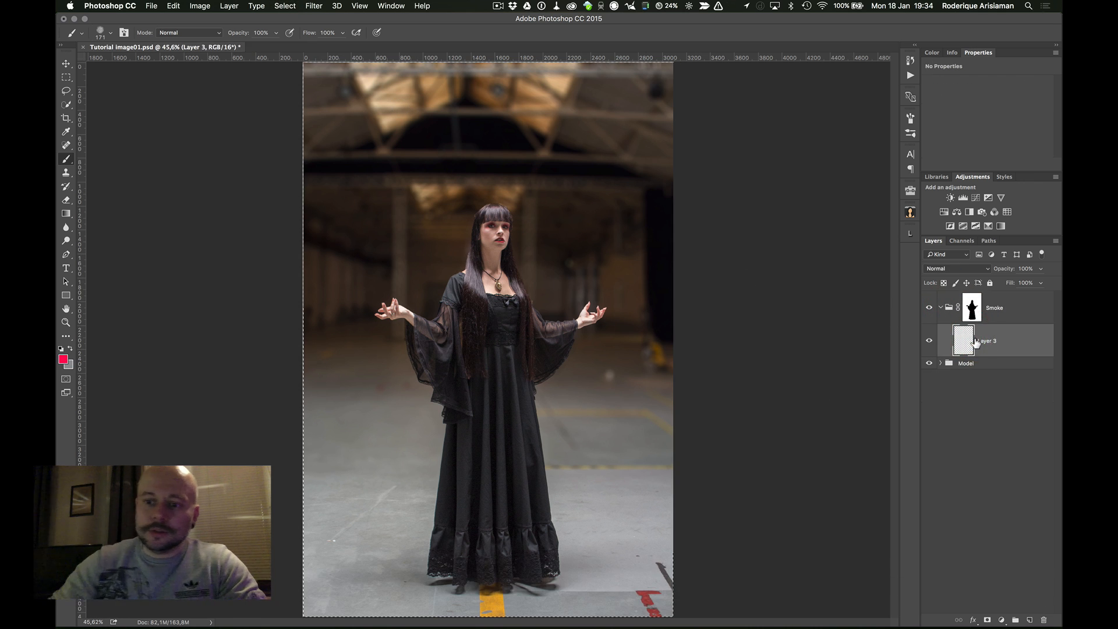
key(BackSpace)
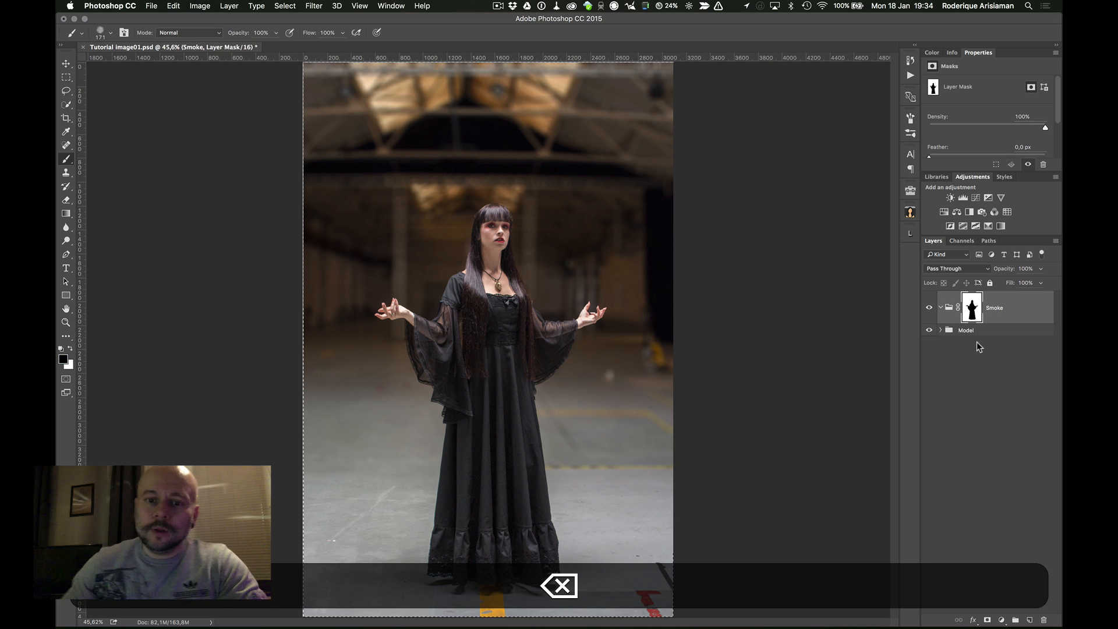
- Switch to Adobe Bridge, preview RAWexchange_dust_171.jpg full screen, and open it in Photoshop
click(347, 623)
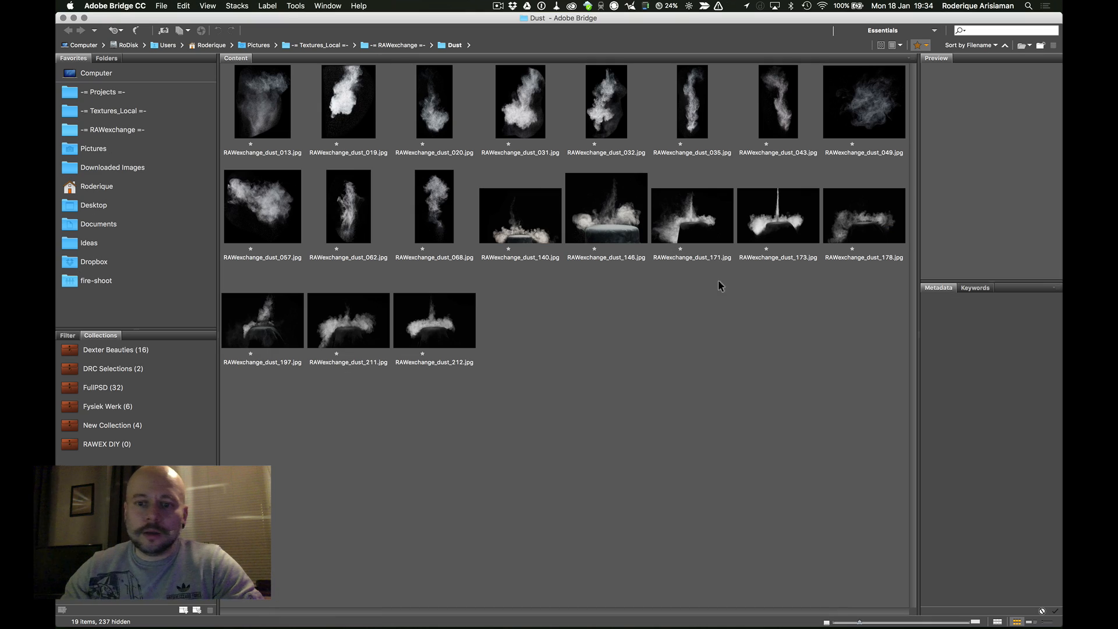
click(673, 234)
key(space)
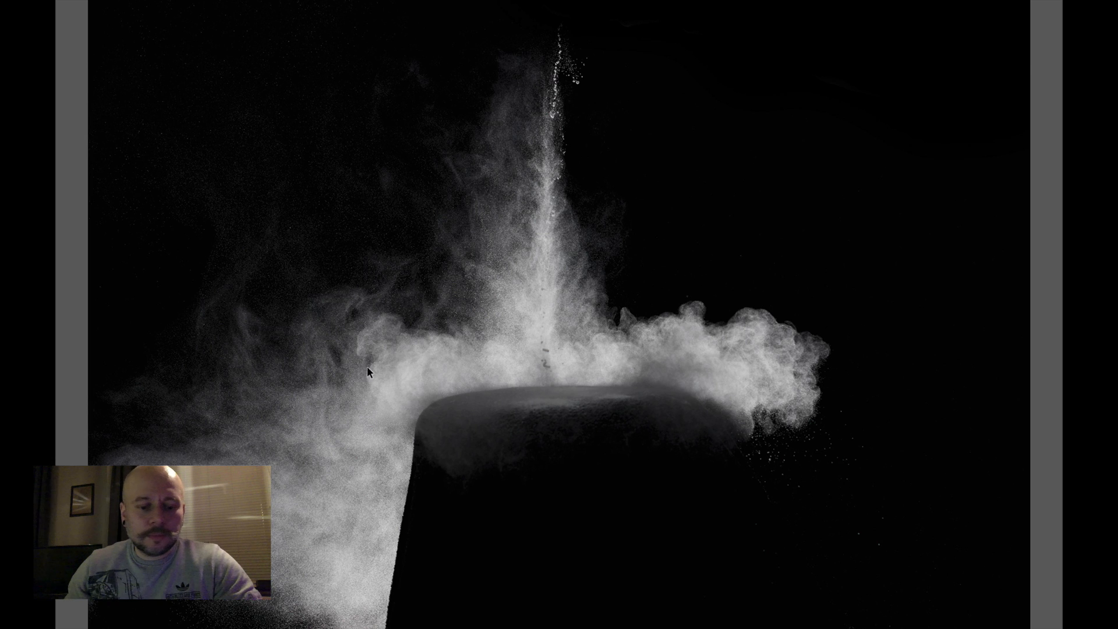
key(space)
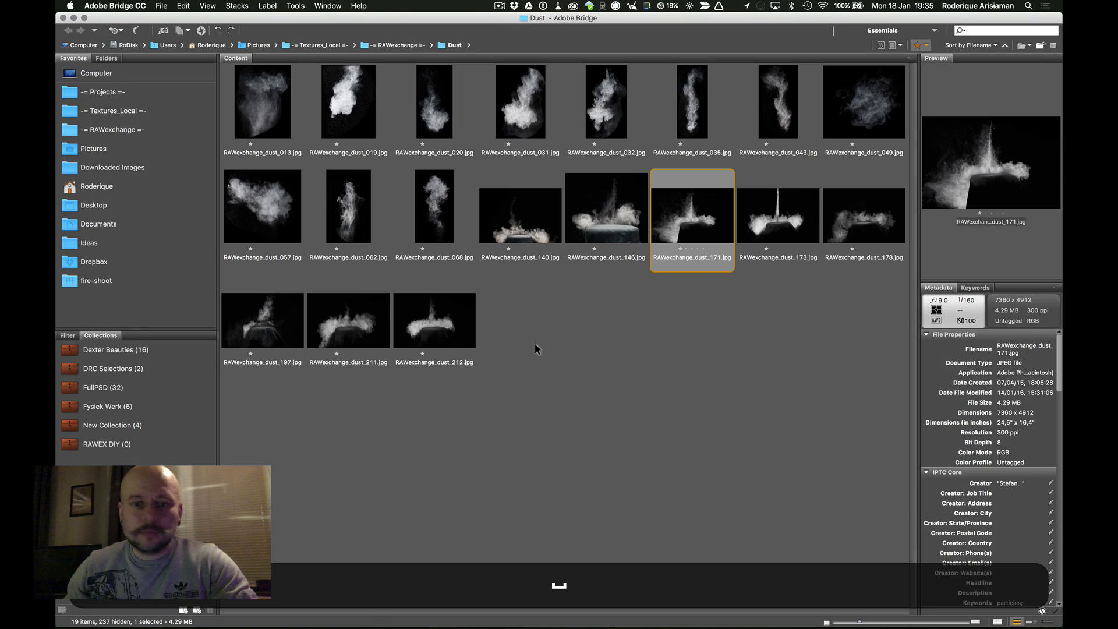
double_click(689, 219)
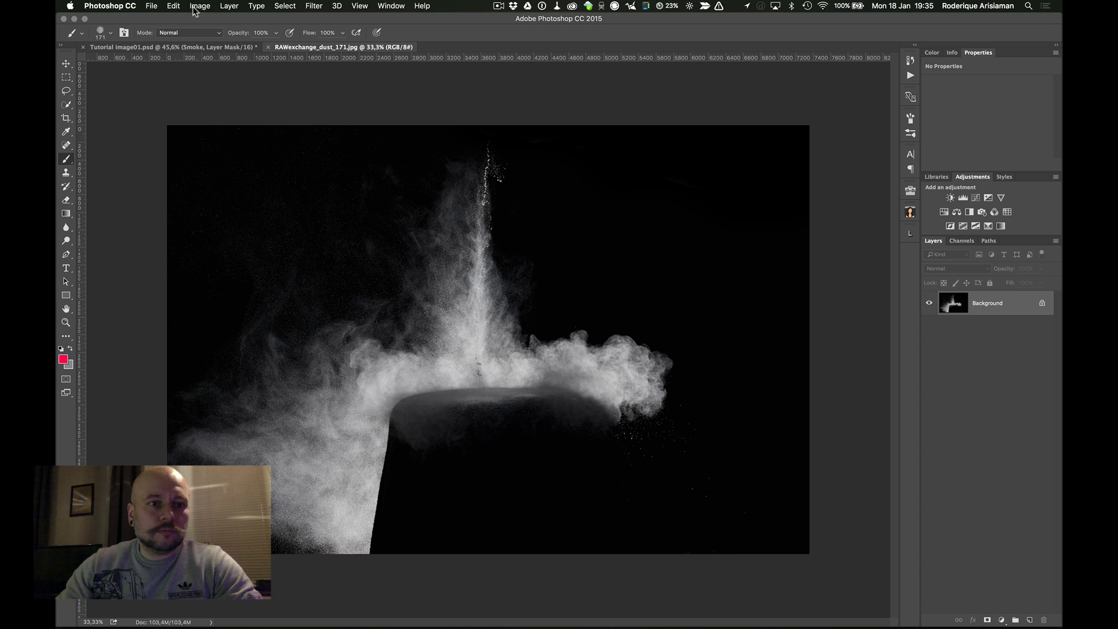
- Copy the entire dust image and close RAWexchange_dust_171.jpg
click(284, 6)
click(291, 19)
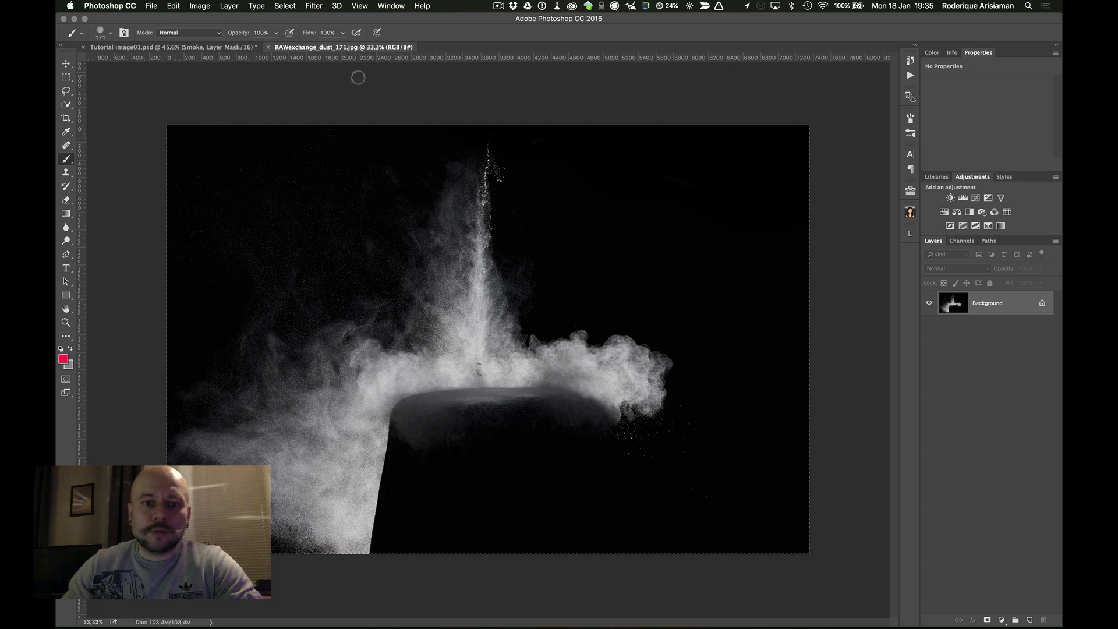
click(174, 7)
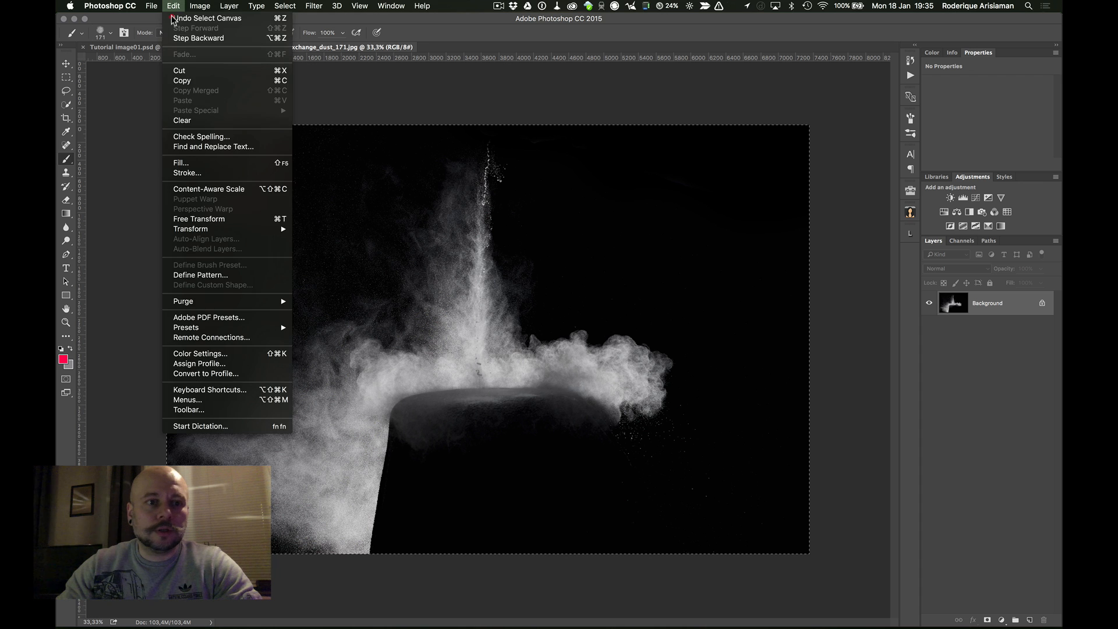
click(190, 78)
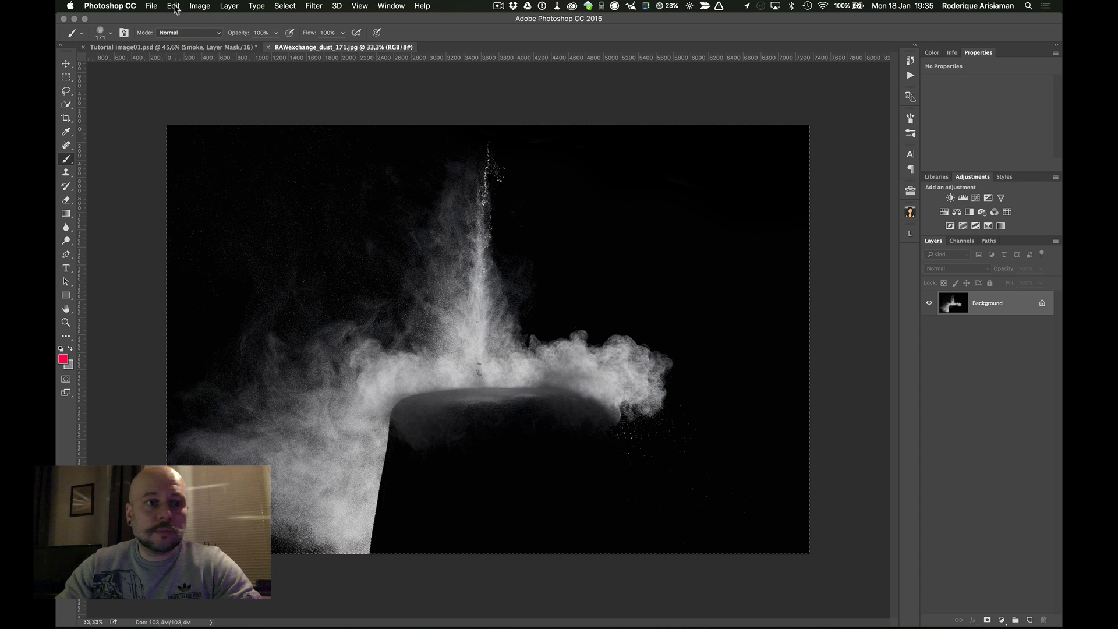
click(152, 6)
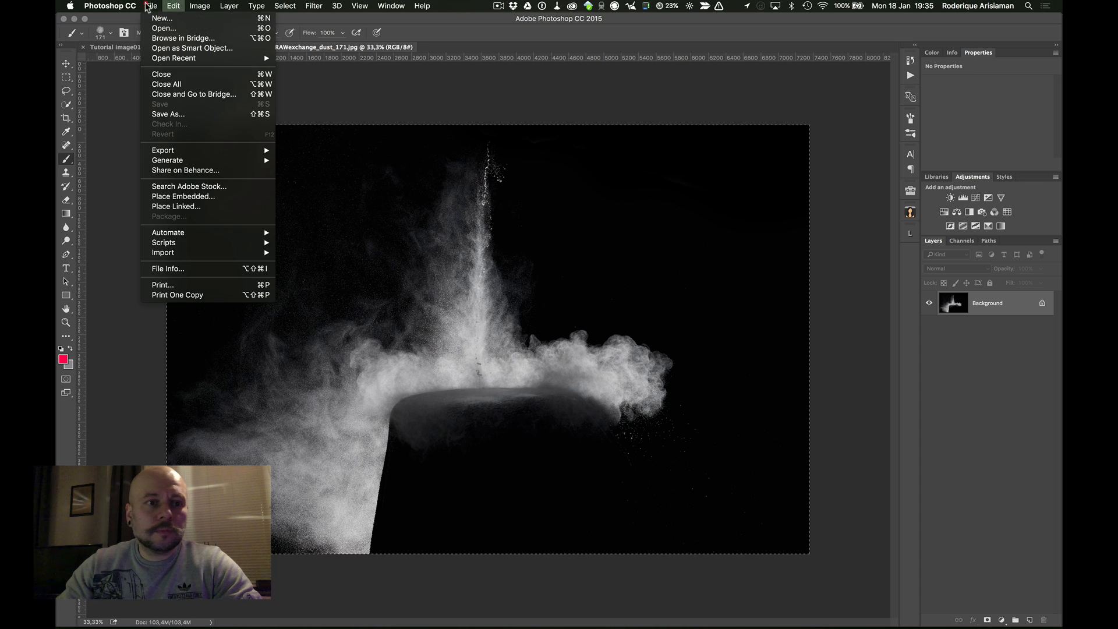
click(162, 74)
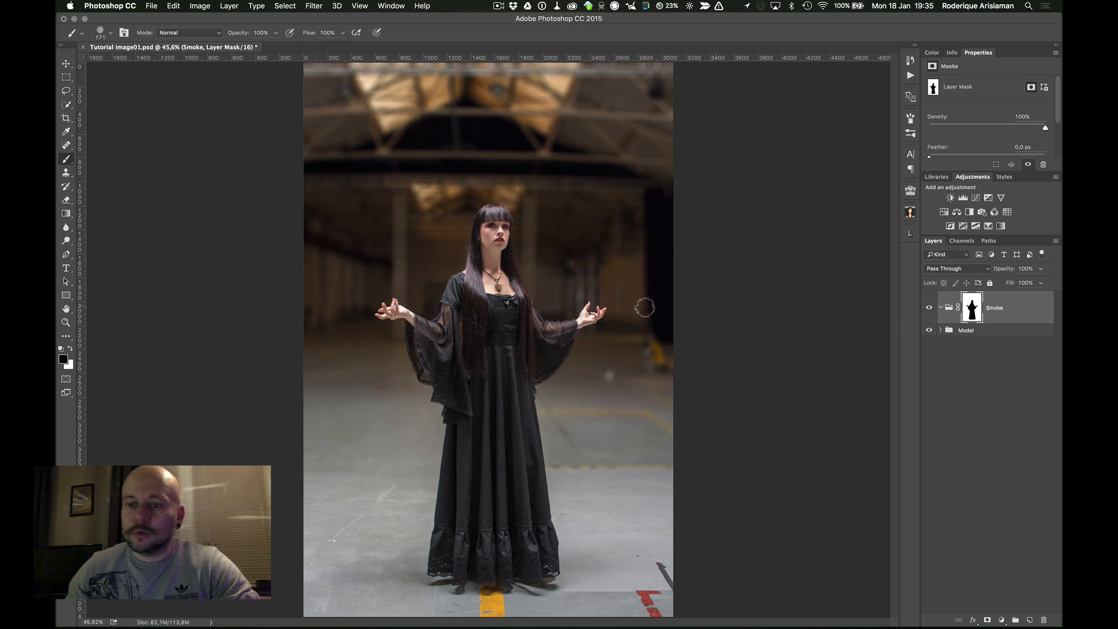
- Paste the dust image as a new layer inside the Smoke group and move it up behind the model's upper body
click(1000, 309)
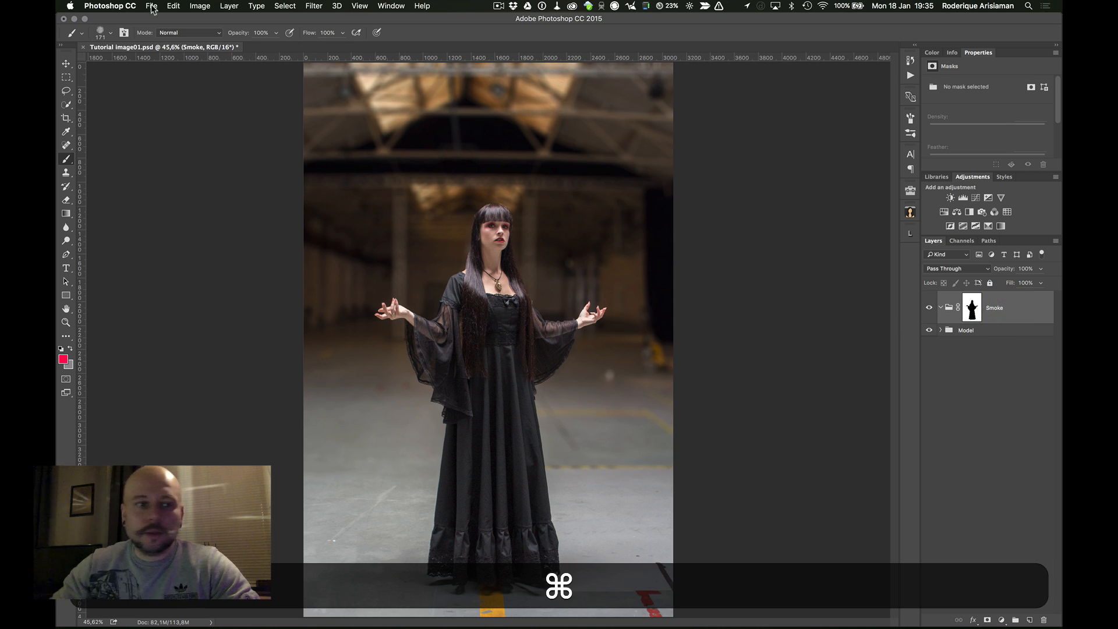
click(173, 6)
click(207, 100)
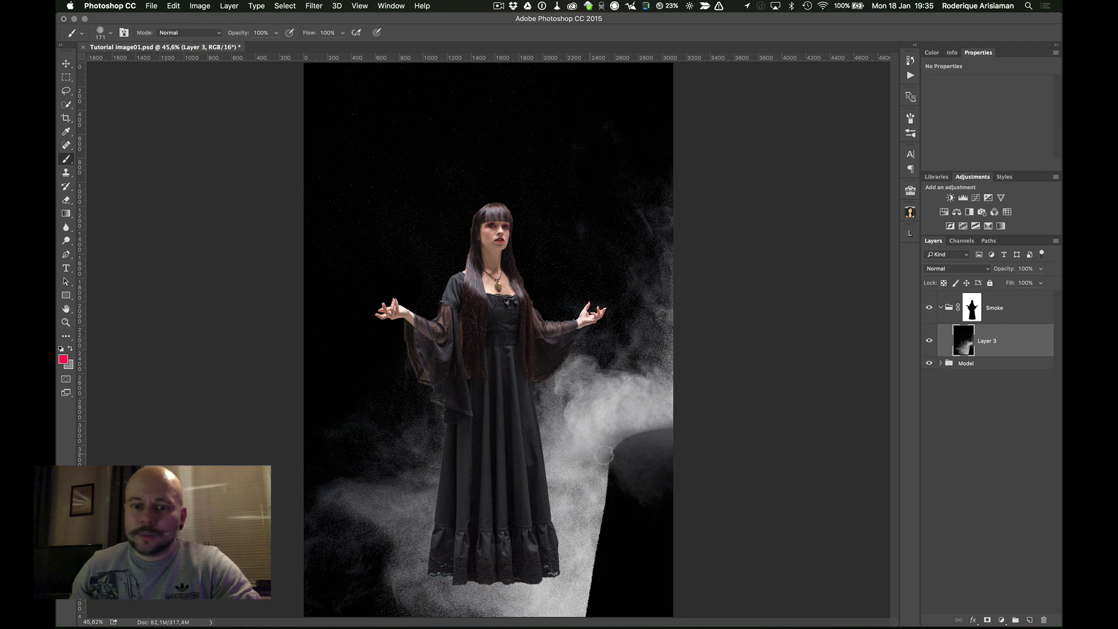
key(v)
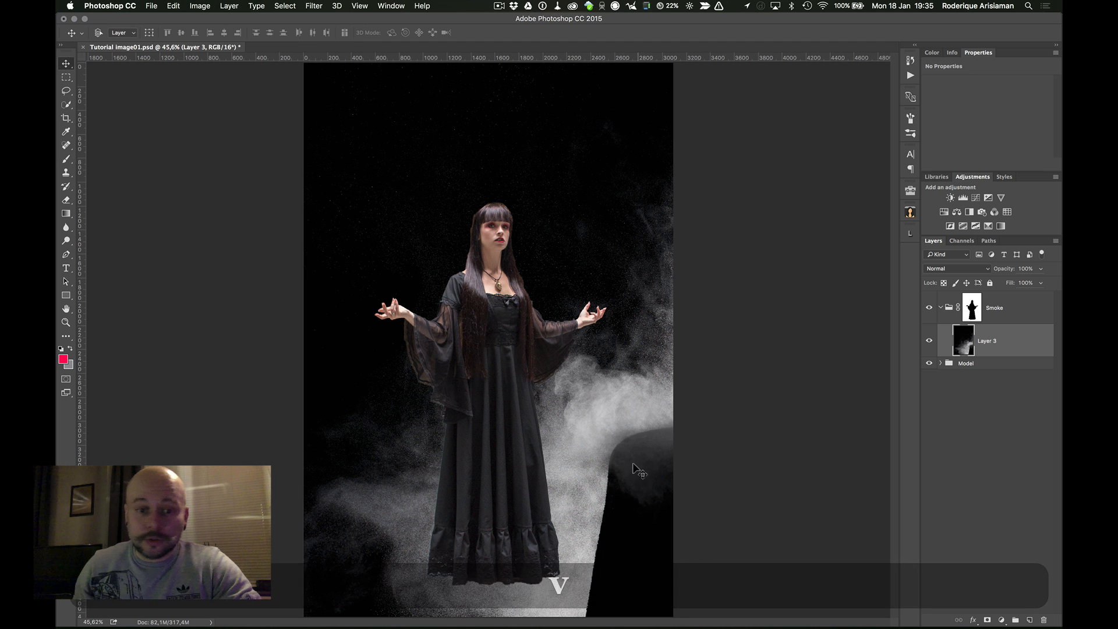
drag(637, 470, 473, 391)
drag(596, 407, 551, 398)
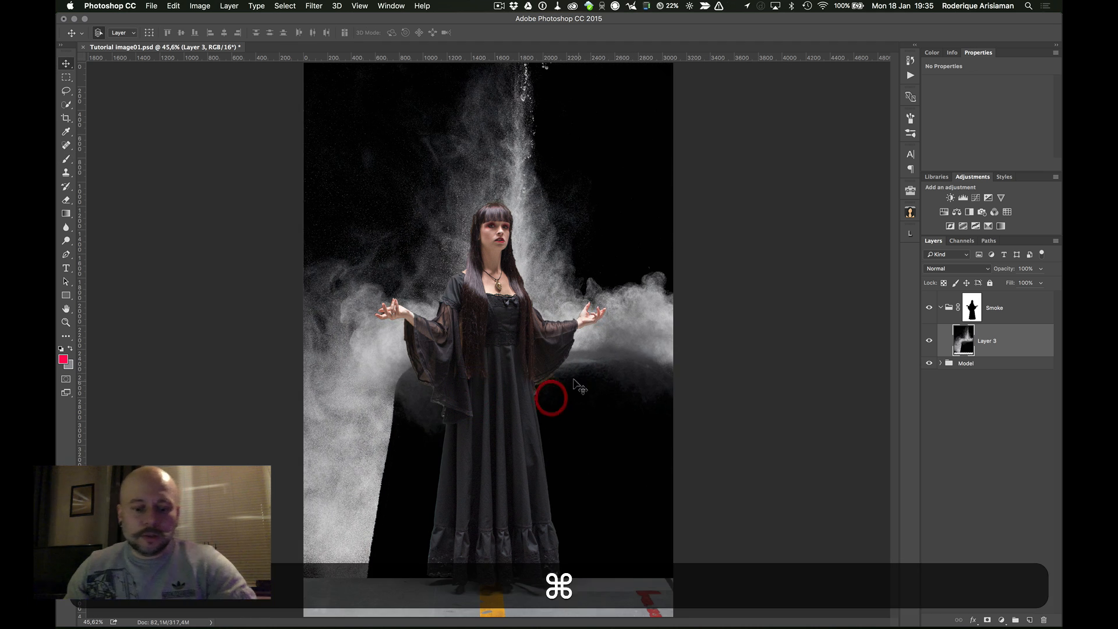
- Scale the smoke layer to about 45%, place it slightly rotated behind the lower dress, and set its blend mode to Screen
key(super+t)
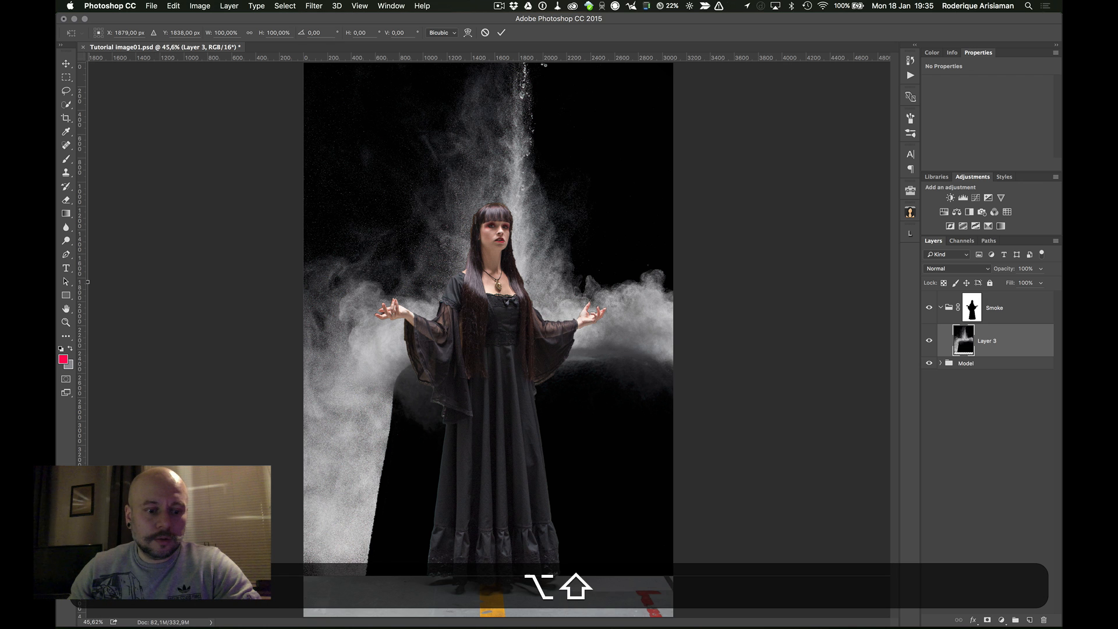
drag(103, 594, 343, 440)
drag(545, 294, 523, 453)
drag(750, 388, 749, 392)
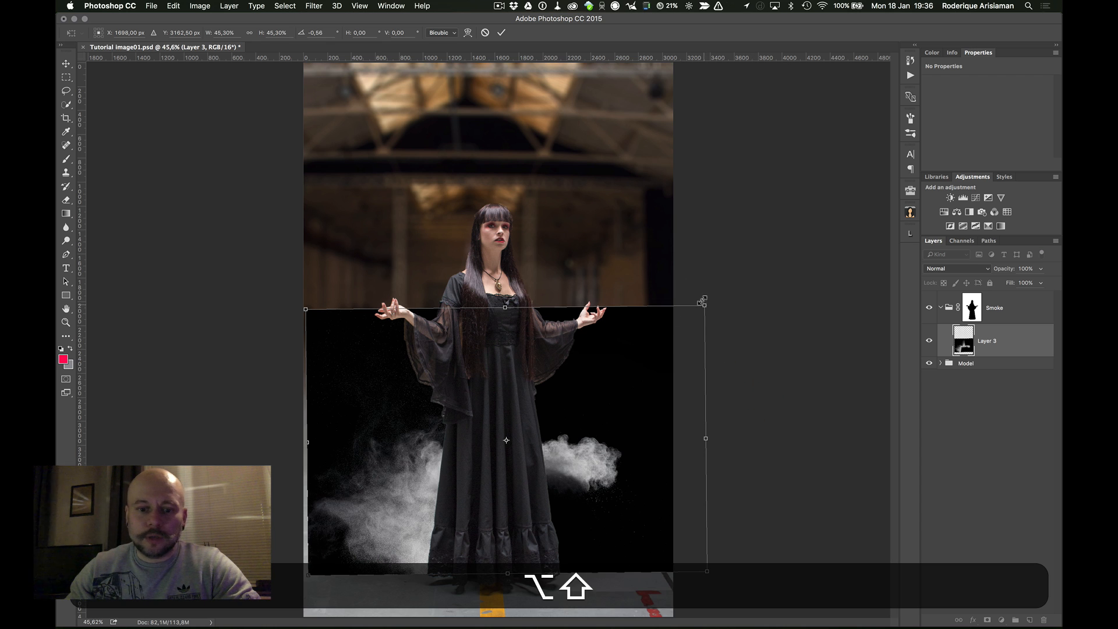
key(Return)
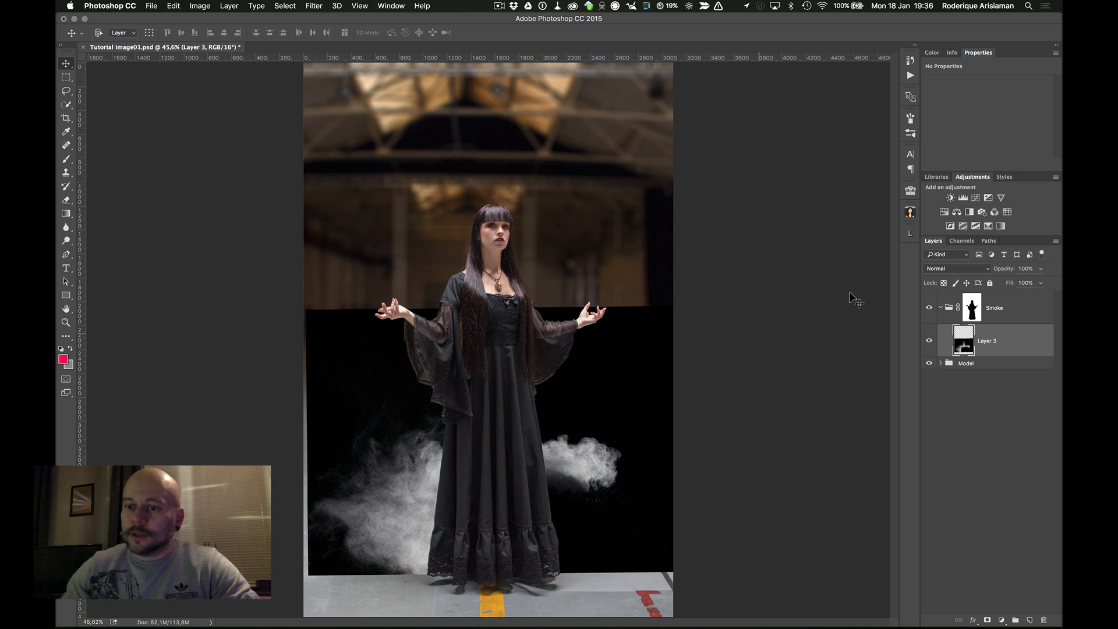
click(952, 268)
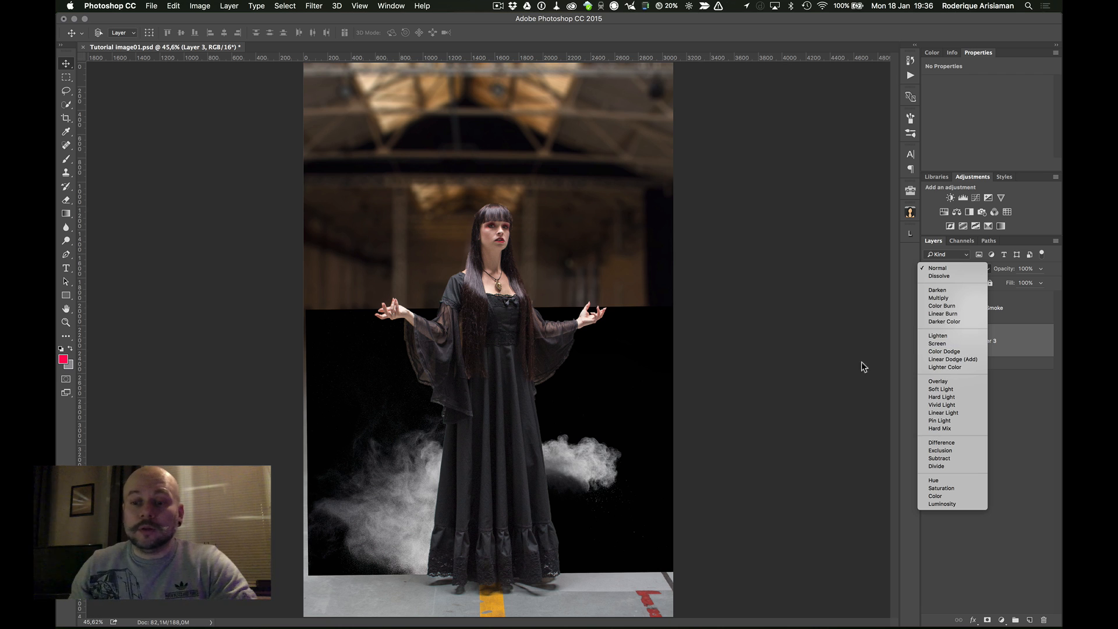
click(947, 344)
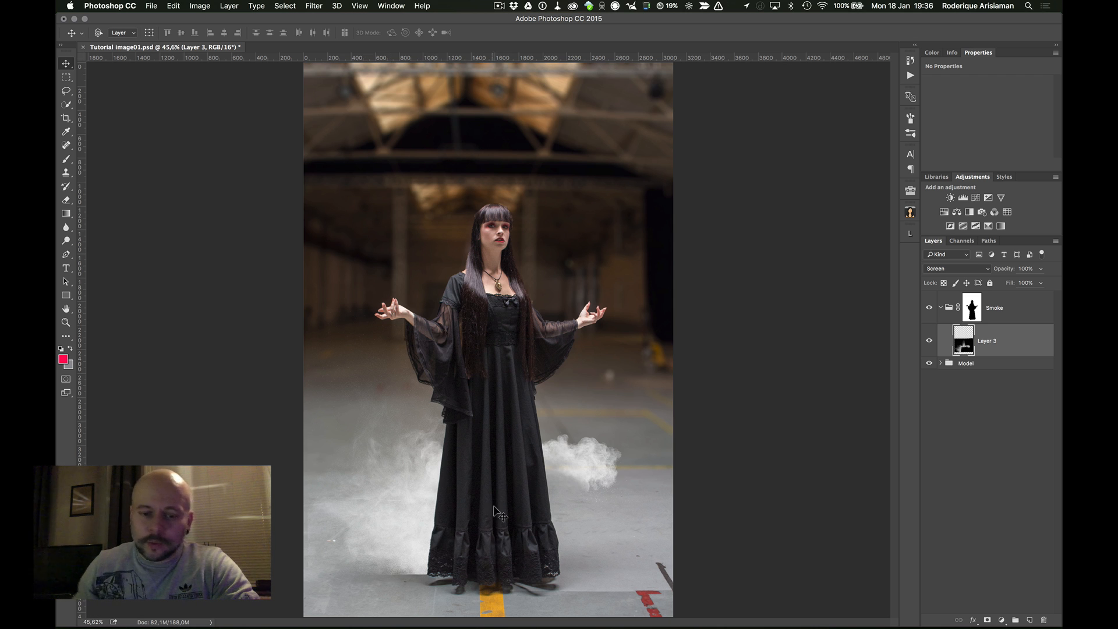
- Add a Curves adjustment layer directly above the Model group and enlarge the area showing its curve graph
click(964, 363)
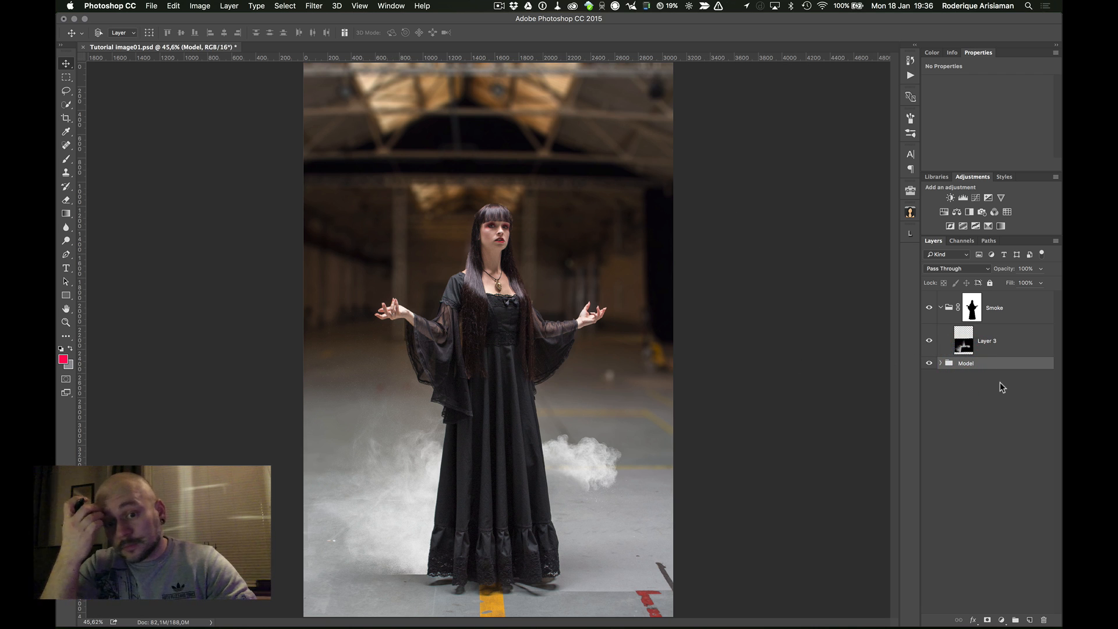
click(1002, 619)
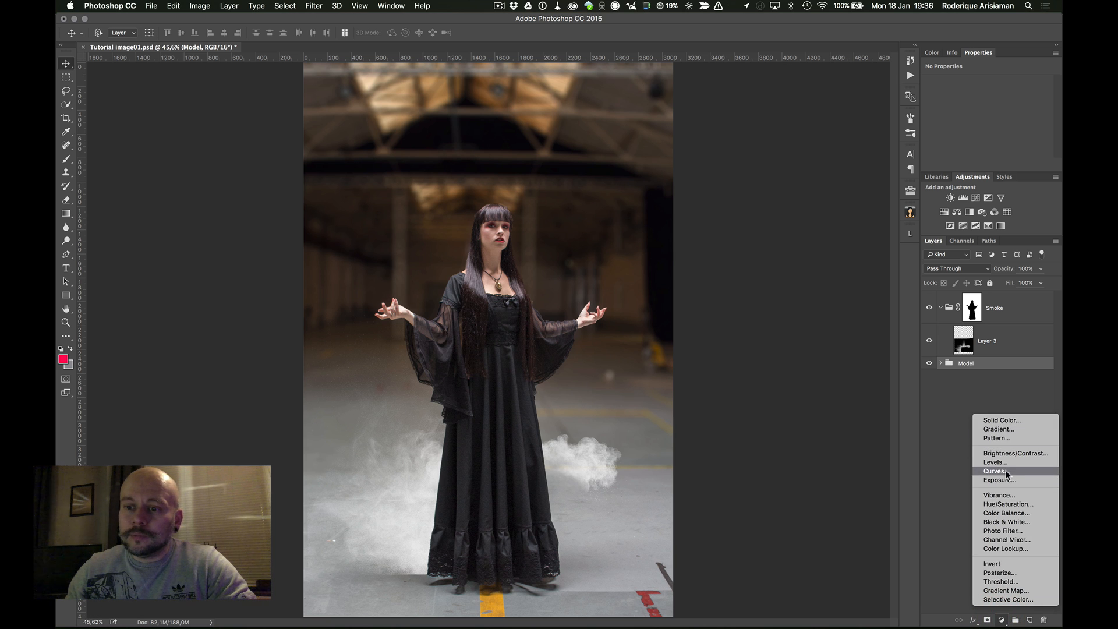
click(1006, 472)
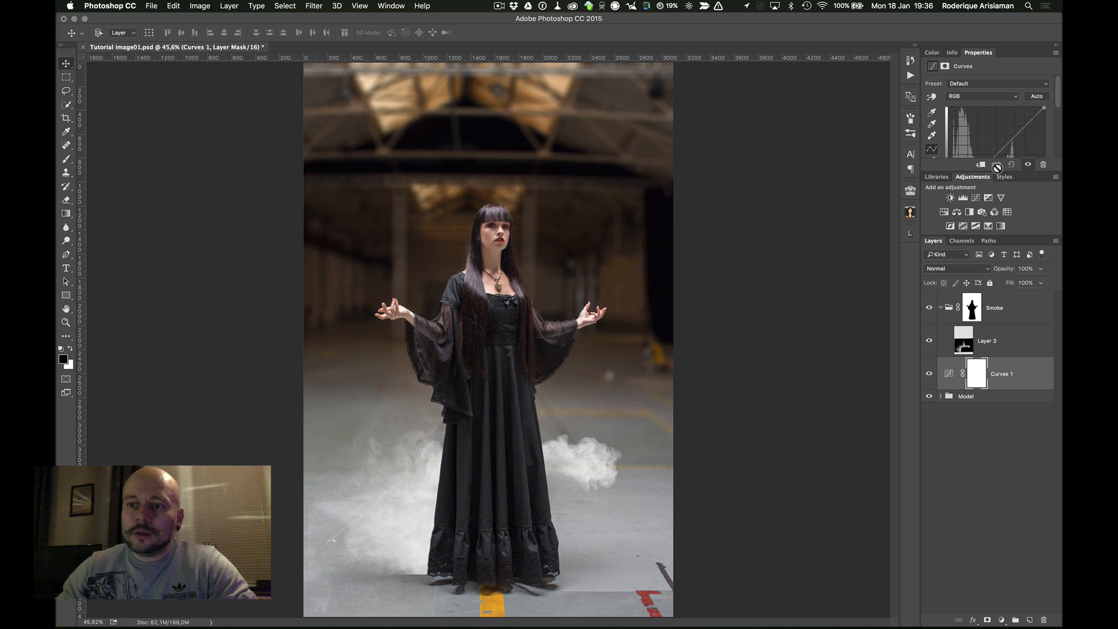
drag(997, 172, 984, 265)
drag(976, 471, 952, 473)
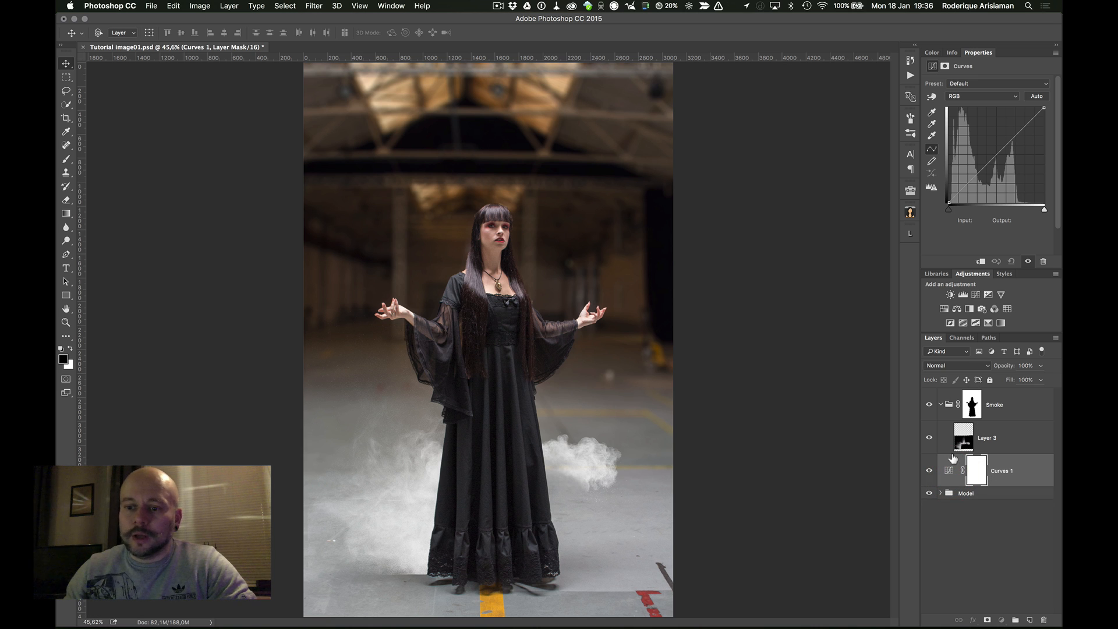
- Darken the scene below the smoke by lowering the RGB curve's midpoint to input 138, output 87
click(929, 404)
click(929, 404)
click(994, 156)
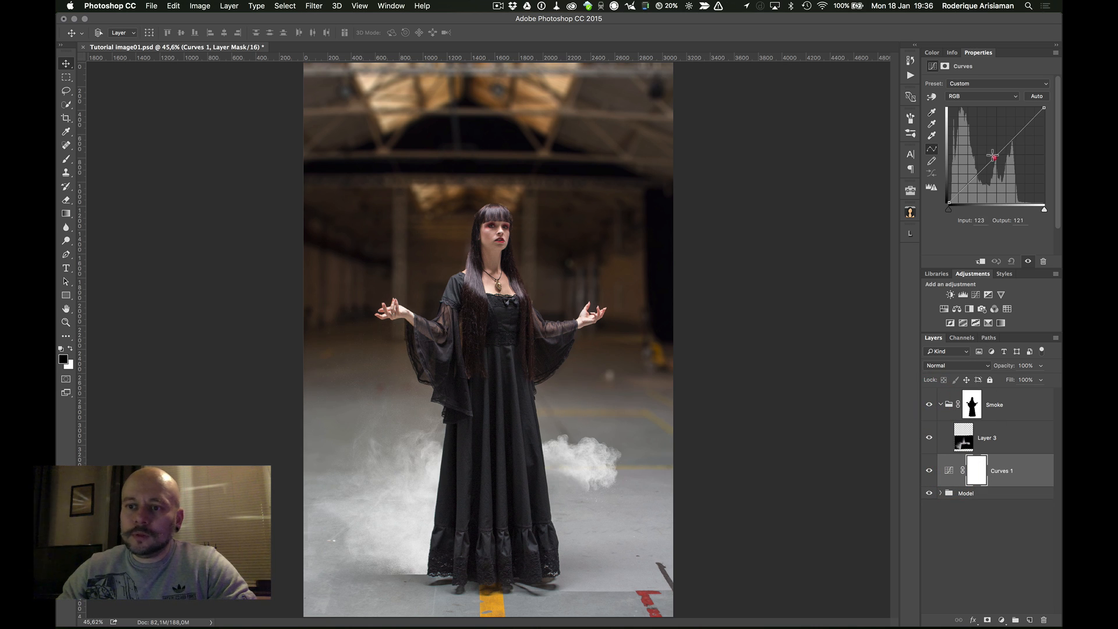
drag(994, 156, 998, 164)
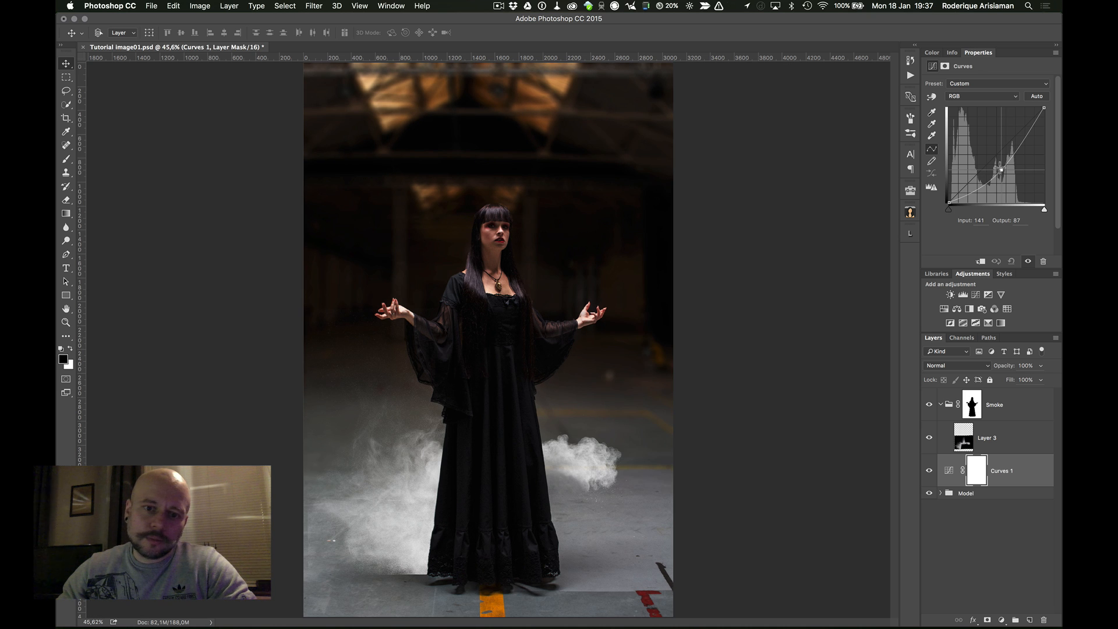
drag(1000, 170, 999, 171)
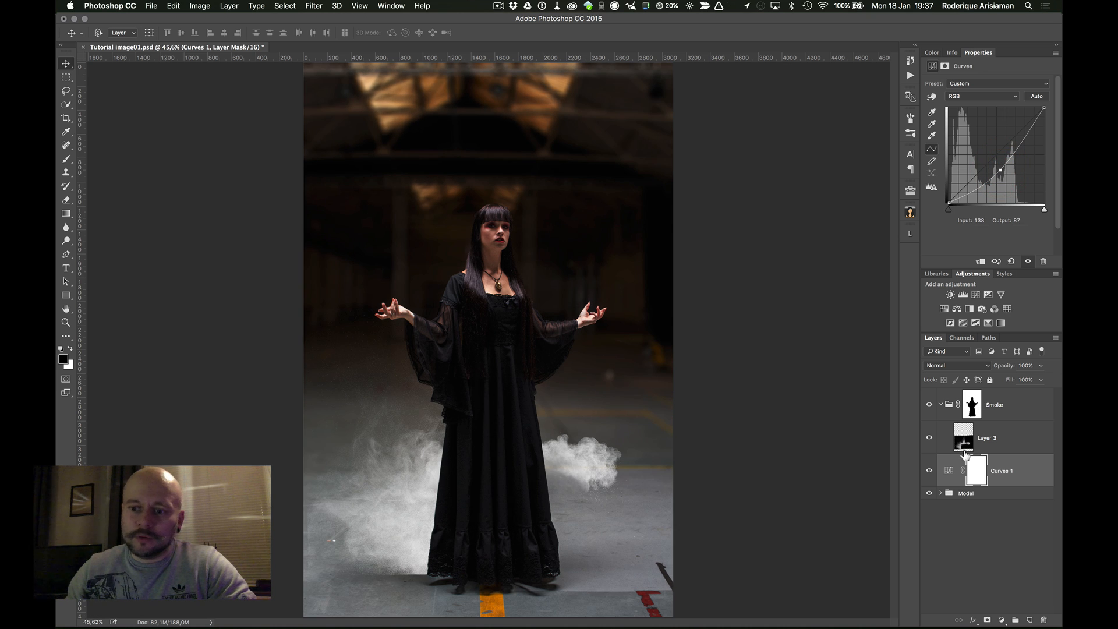
- Move the Curves 1 layer into the Smoke group beneath Layer 3 so the group mask shields the model
drag(964, 443, 938, 450)
key(super+z)
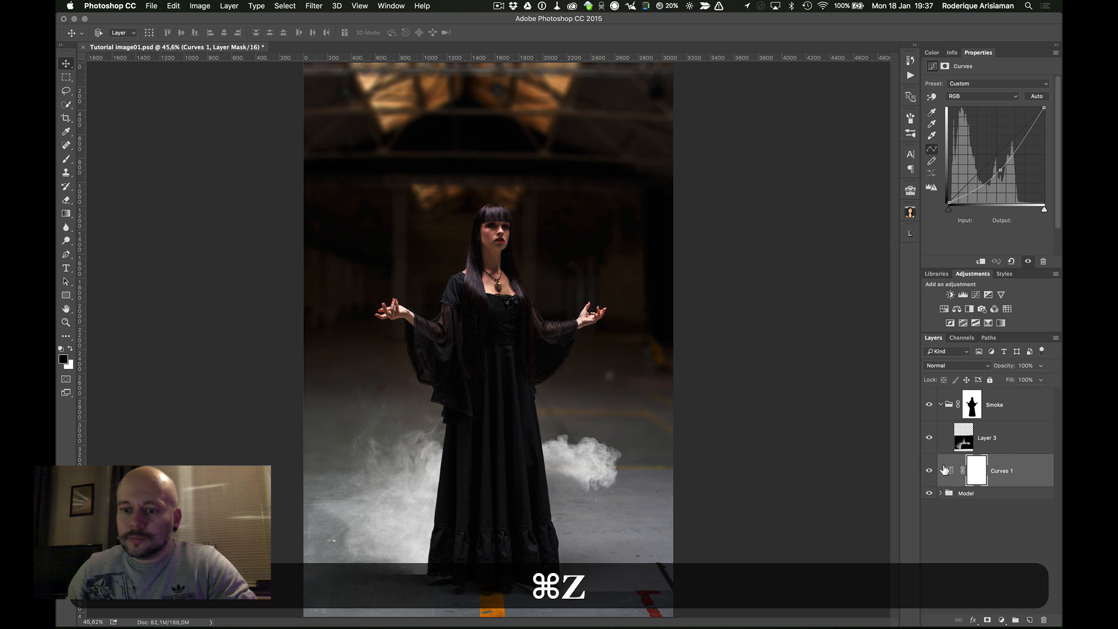
alt+click(947, 454)
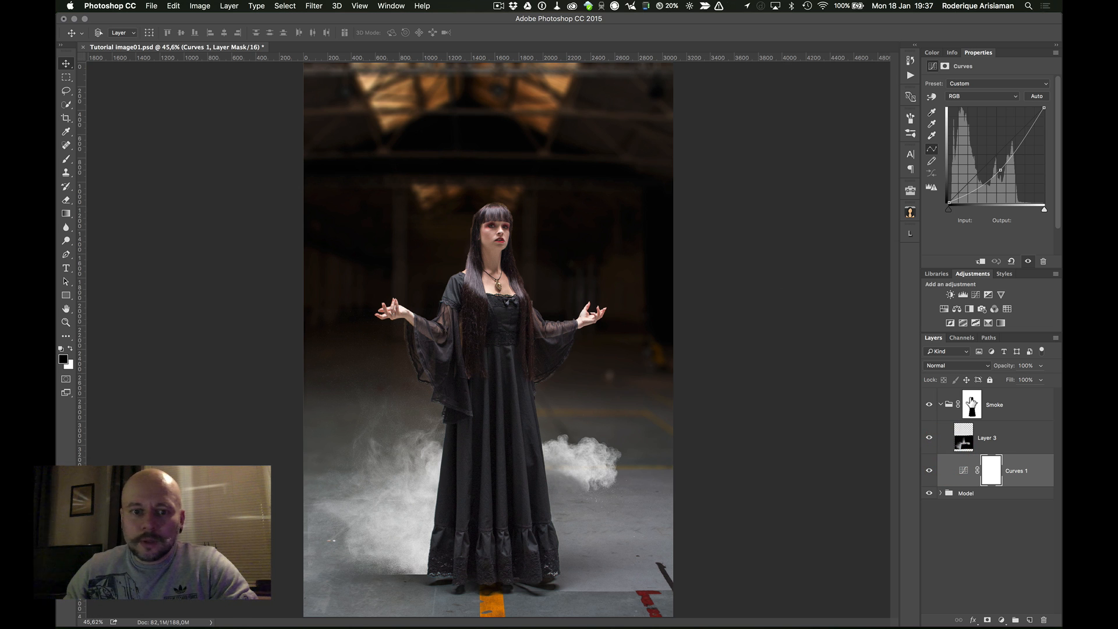
click(971, 404)
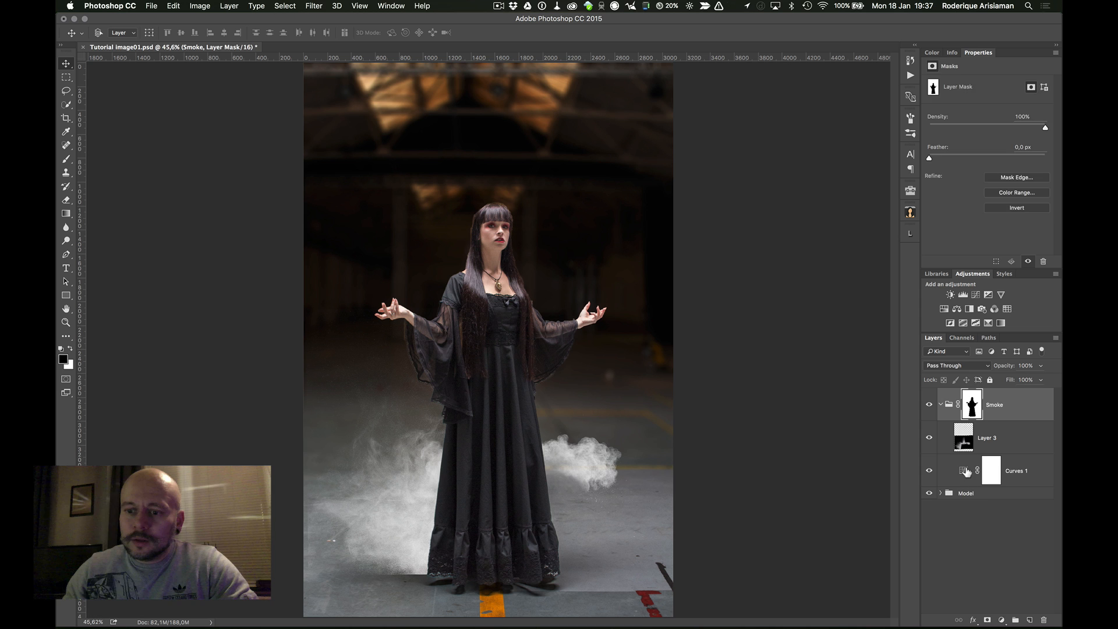
- Readjust the Curves 1 midpoint to input 130, output 91 and its white point to input 244, output 255, and deselect all layers
click(964, 469)
drag(997, 169, 994, 165)
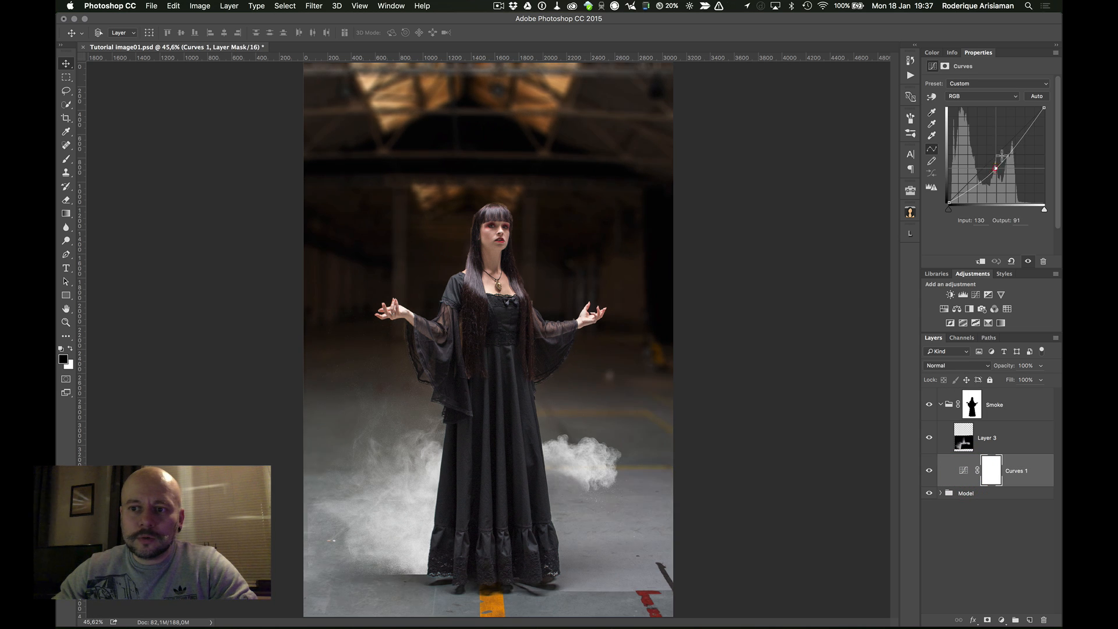
mouse_move(1044, 107)
mouse_down()
mouse_move(1043, 119)
mouse_move(1041, 108)
mouse_up()
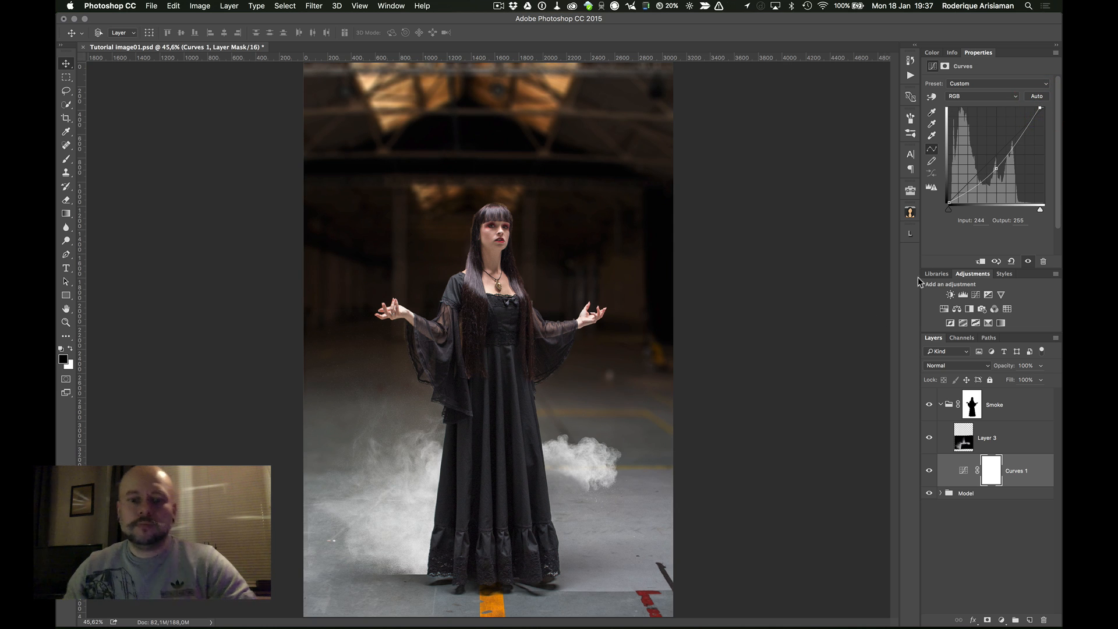
click(965, 532)
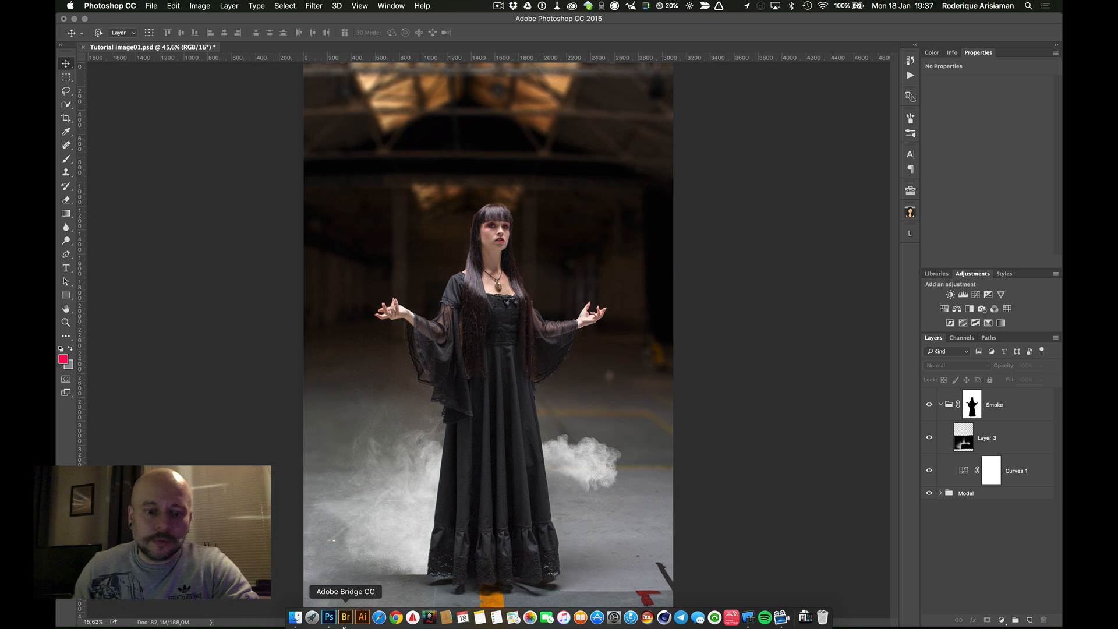
- Switch to Adobe Bridge, preview RAWexchange_dust_211.jpg full screen, and open it in Photoshop
click(345, 616)
click(639, 211)
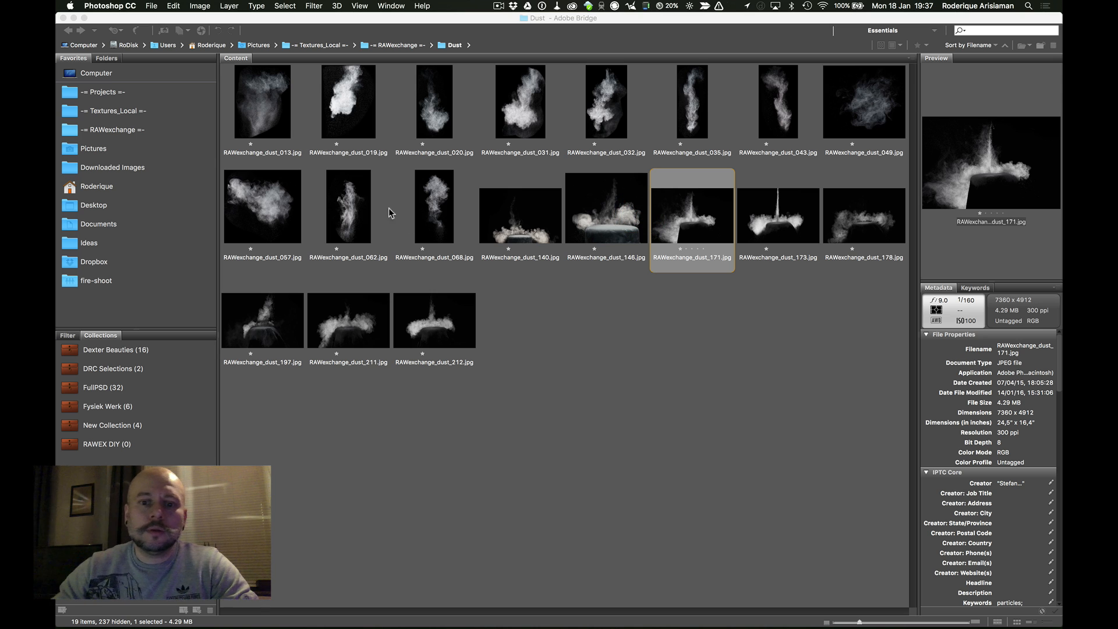
click(347, 337)
click(347, 336)
key(space)
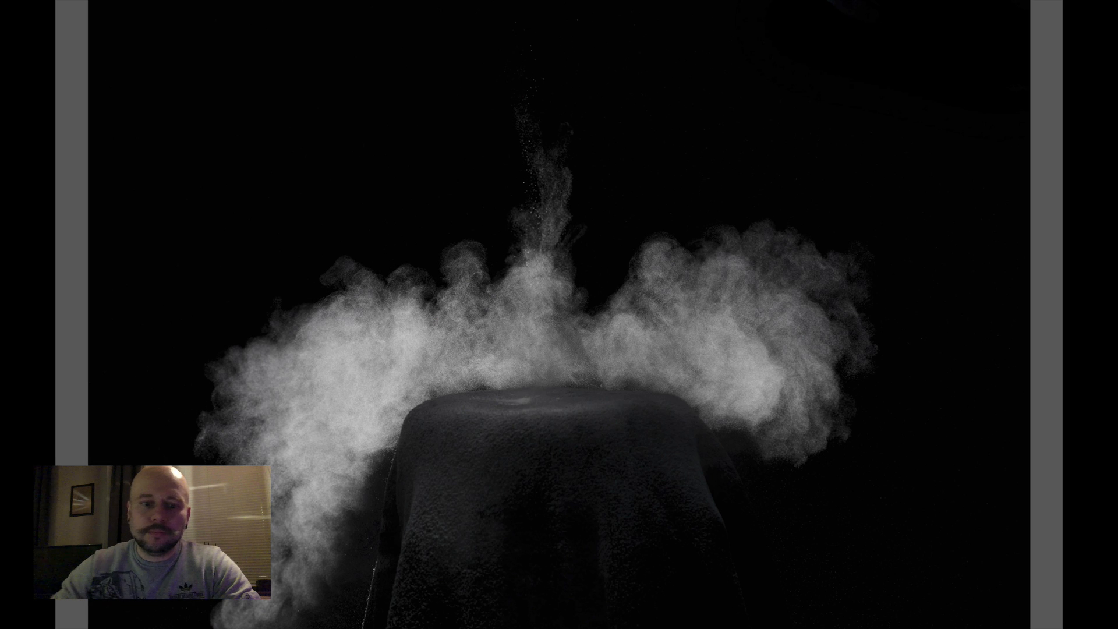
key(space)
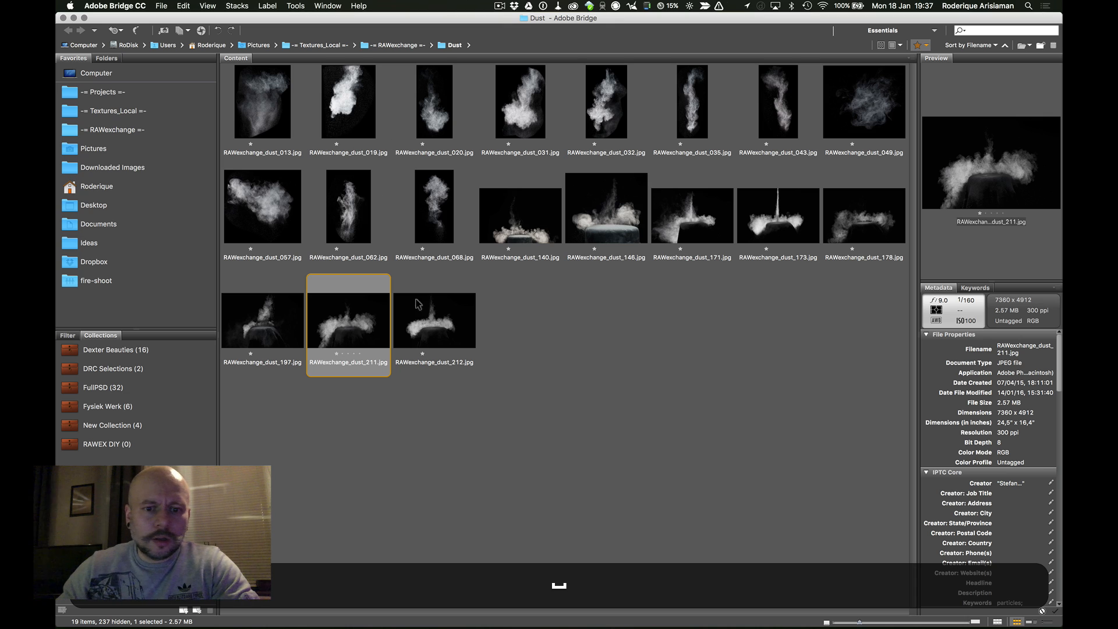
double_click(358, 326)
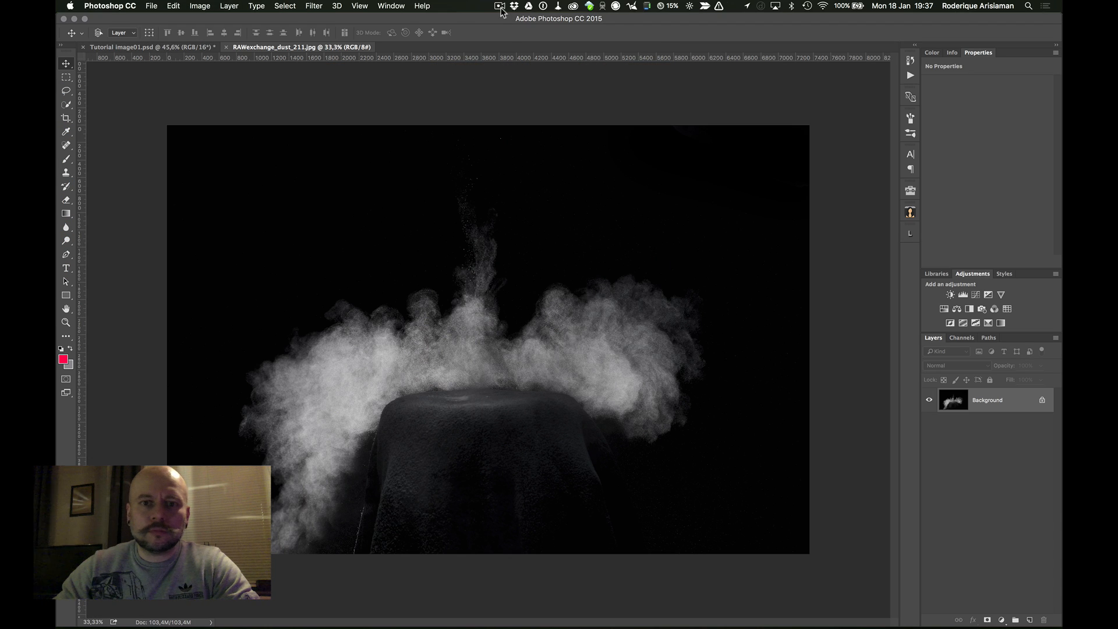
click(500, 6)
click(520, 39)
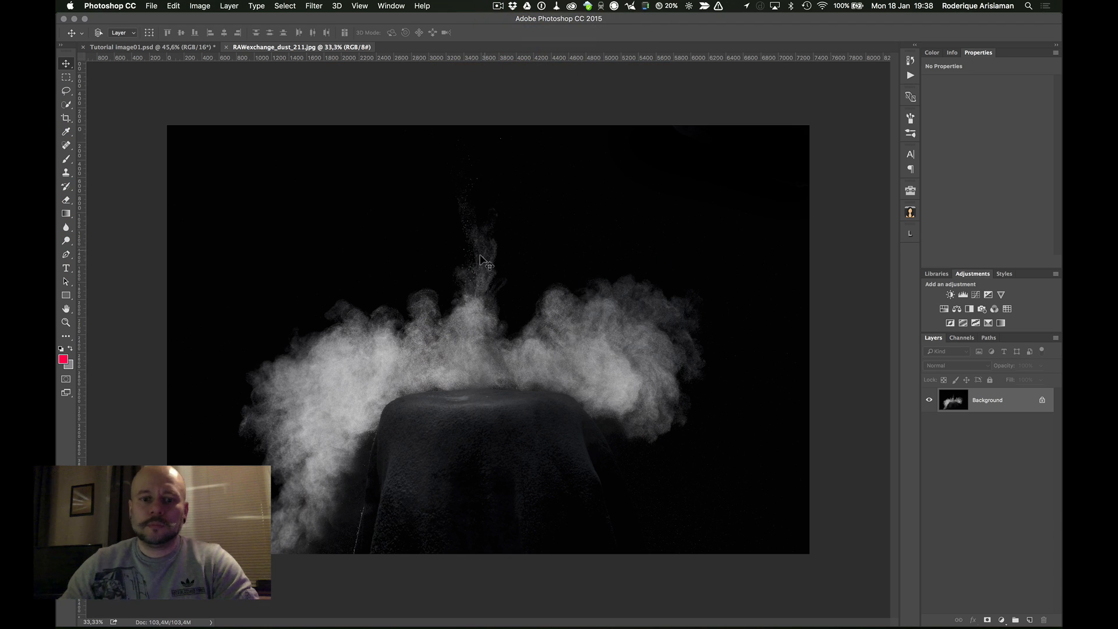
- Copy the entire RAWexchange_dust_211.jpg image to the clipboard and close that document
click(175, 6)
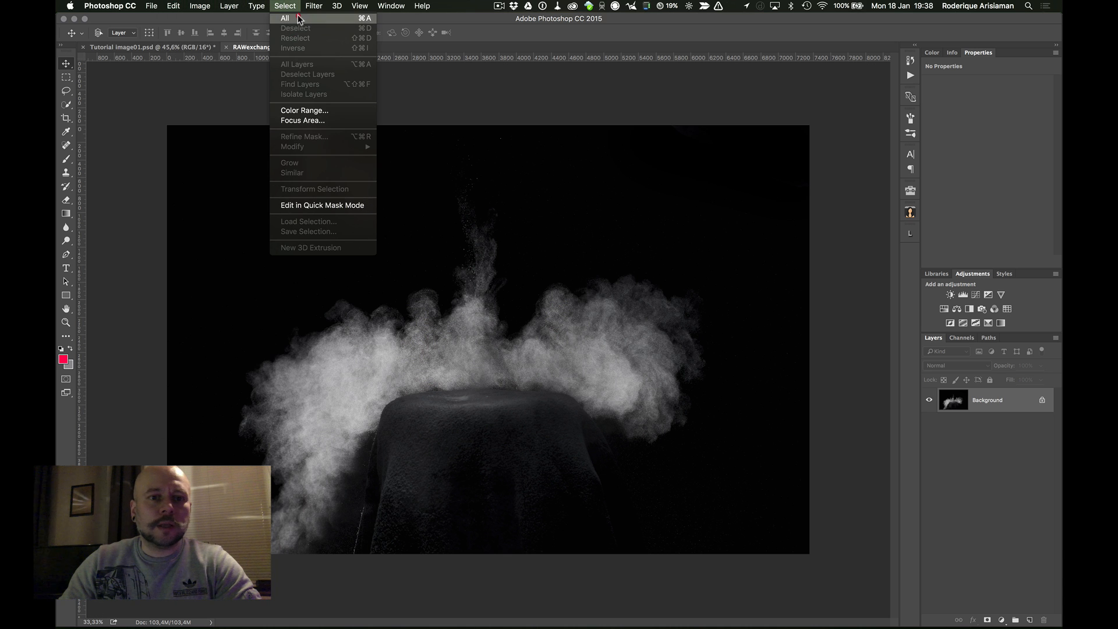
click(297, 19)
click(175, 6)
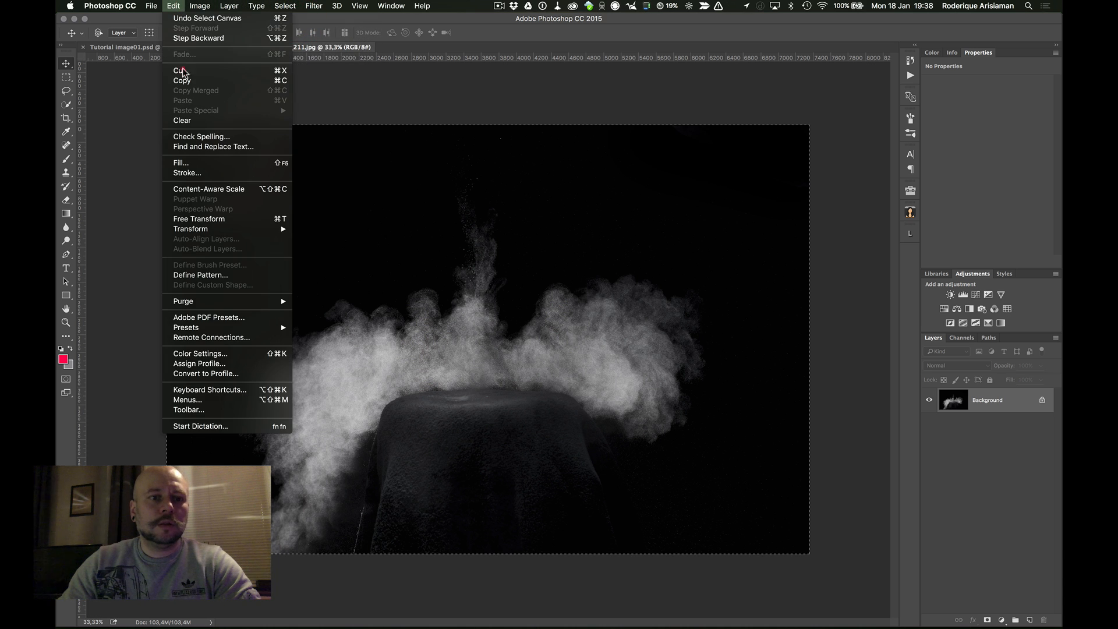
click(182, 81)
click(152, 6)
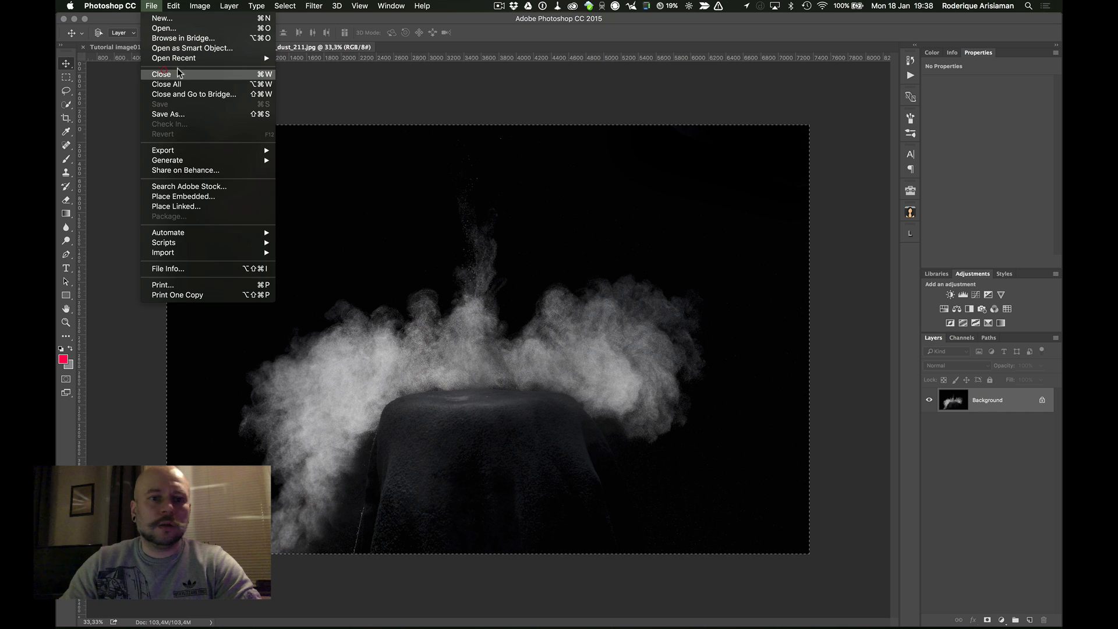
click(178, 73)
- Paste the copied dust photo as a new layer directly above Layer 3 in the Smoke group
click(988, 442)
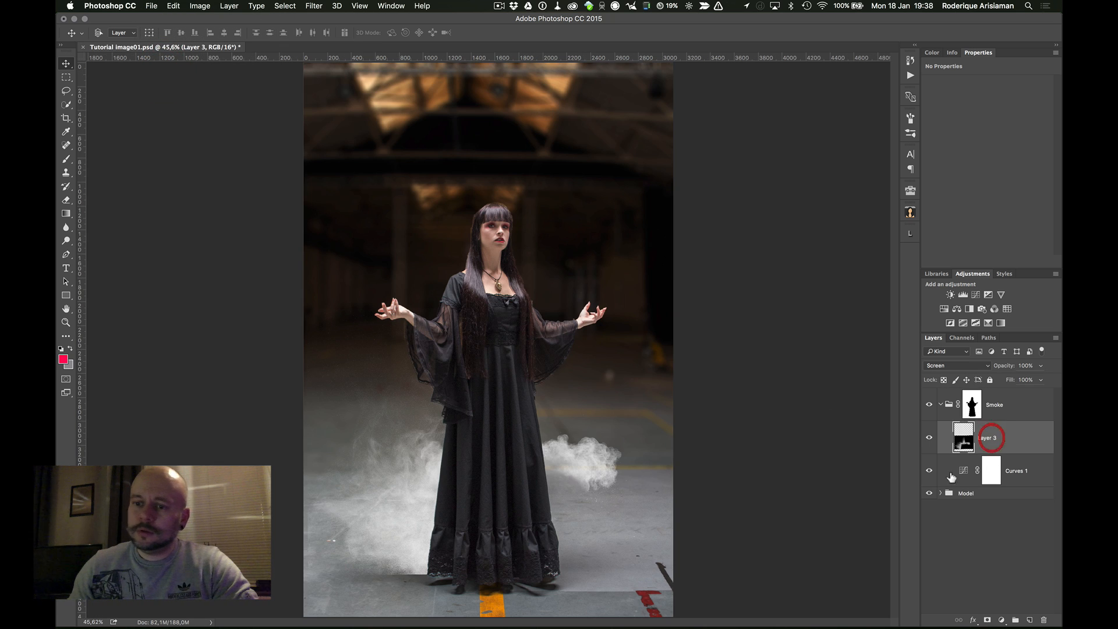
click(175, 7)
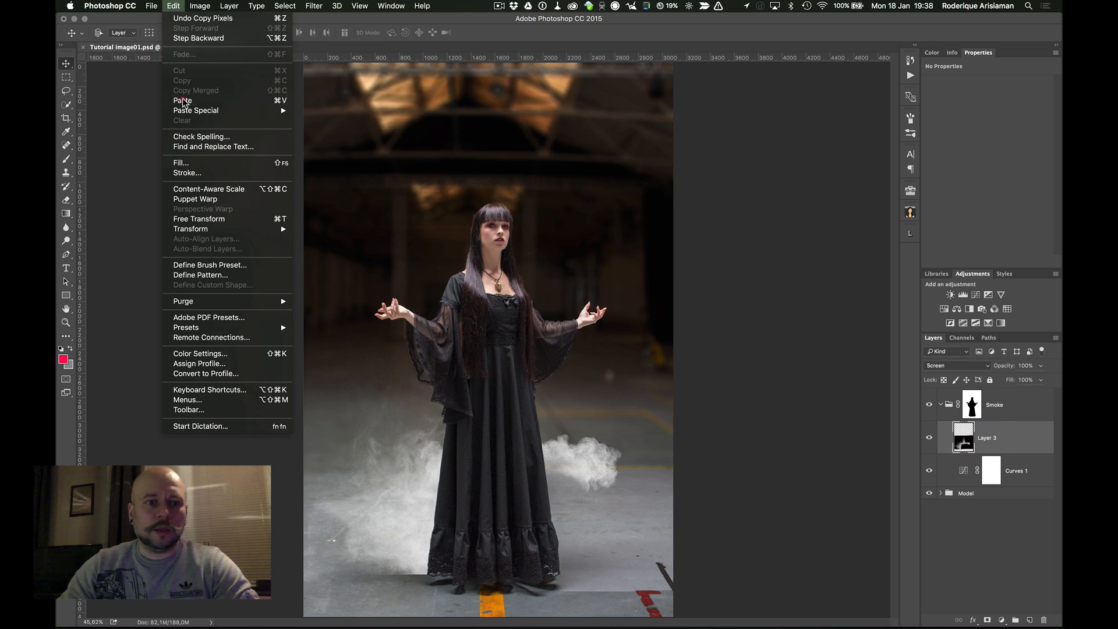
click(182, 100)
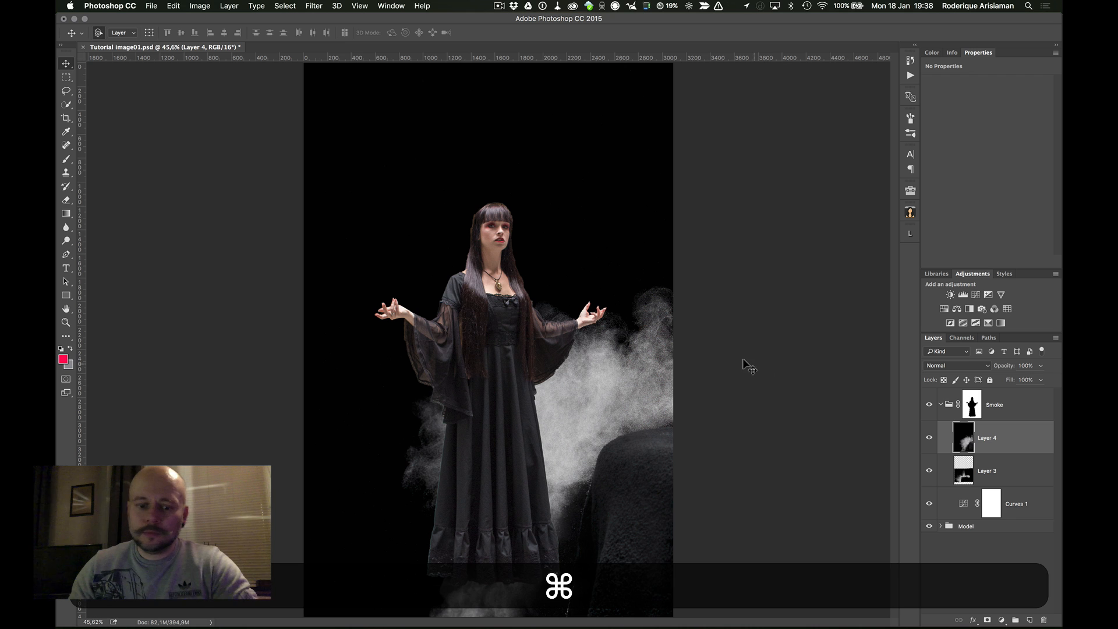
- Scale the pasted Layer 4 to about 24.5%, move it over the model's skirt, and set its blend mode to Screen
key(super+t)
drag(314, 75, 579, 387)
drag(646, 407, 357, 513)
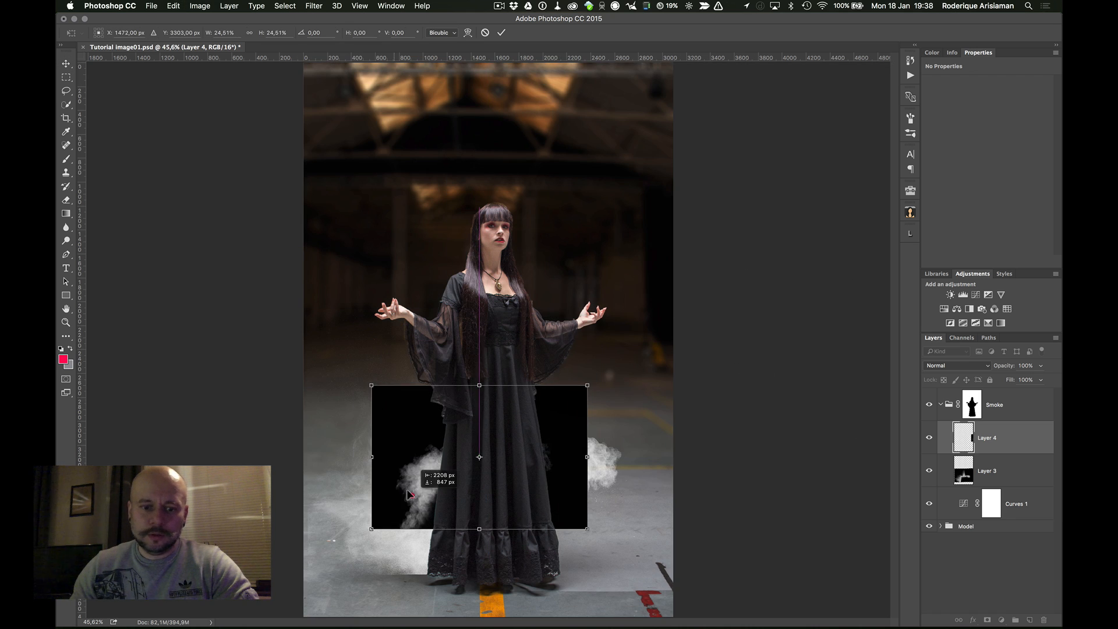
click(946, 366)
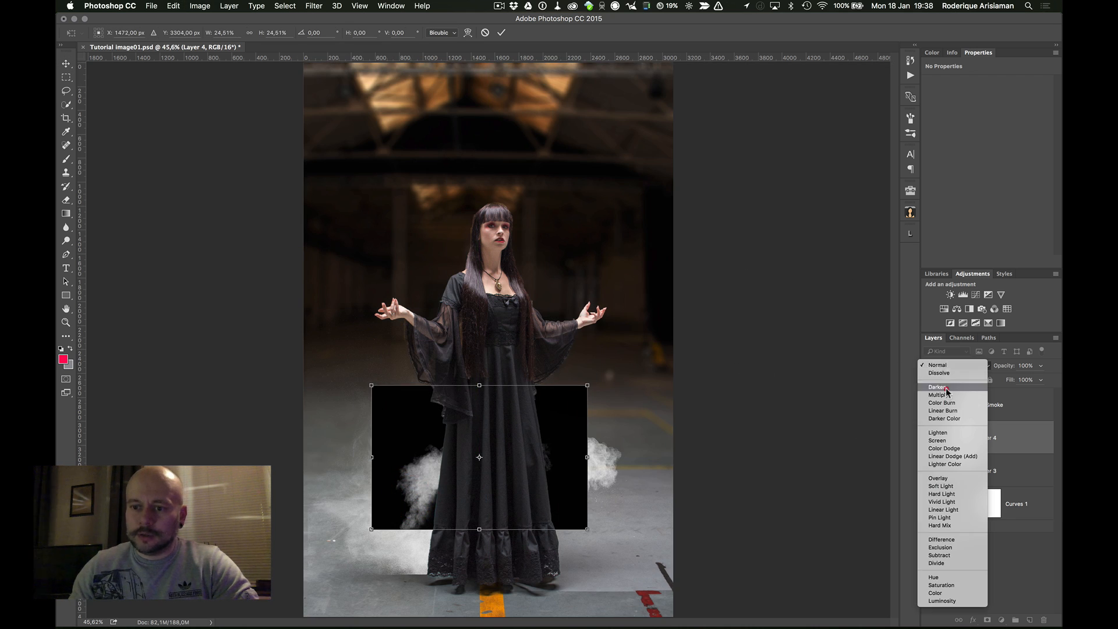
click(939, 441)
- Rotate Layer 4 to about -167.6°, enlarge it to about 36% width and 32.5% height, position it behind the dress hem, and apply the transform
key(alt)
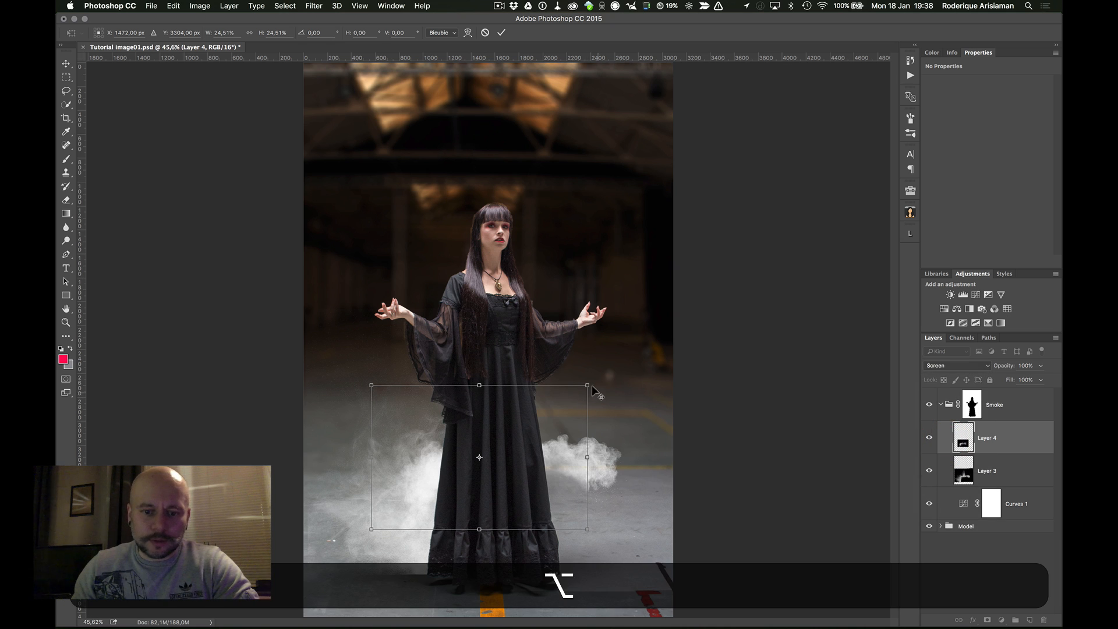
drag(587, 385, 409, 478)
drag(564, 435, 545, 559)
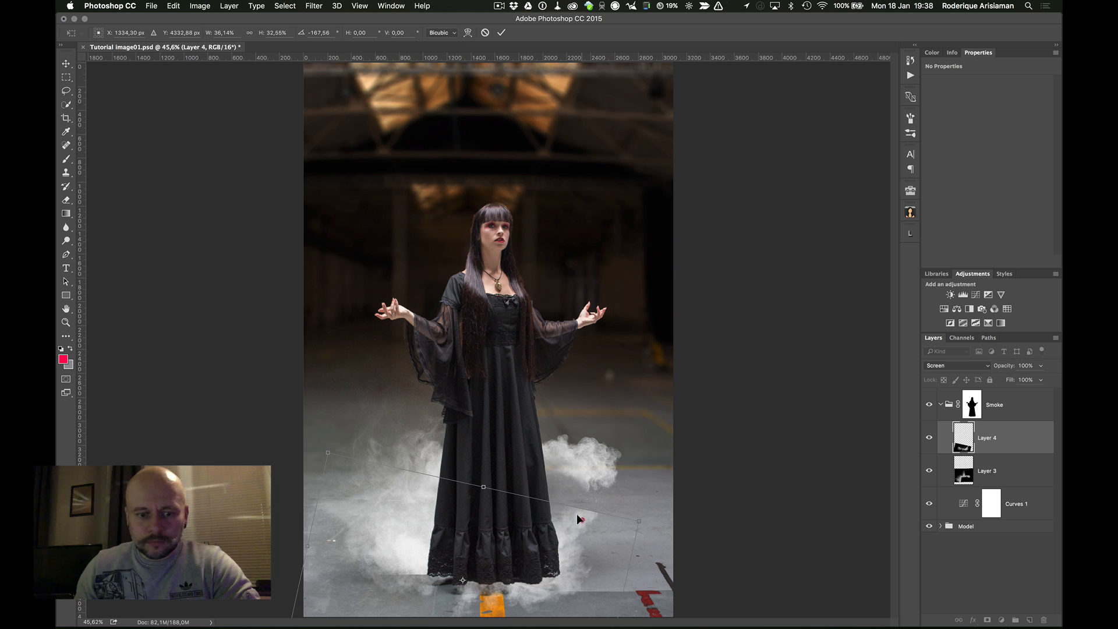
drag(578, 517, 589, 479)
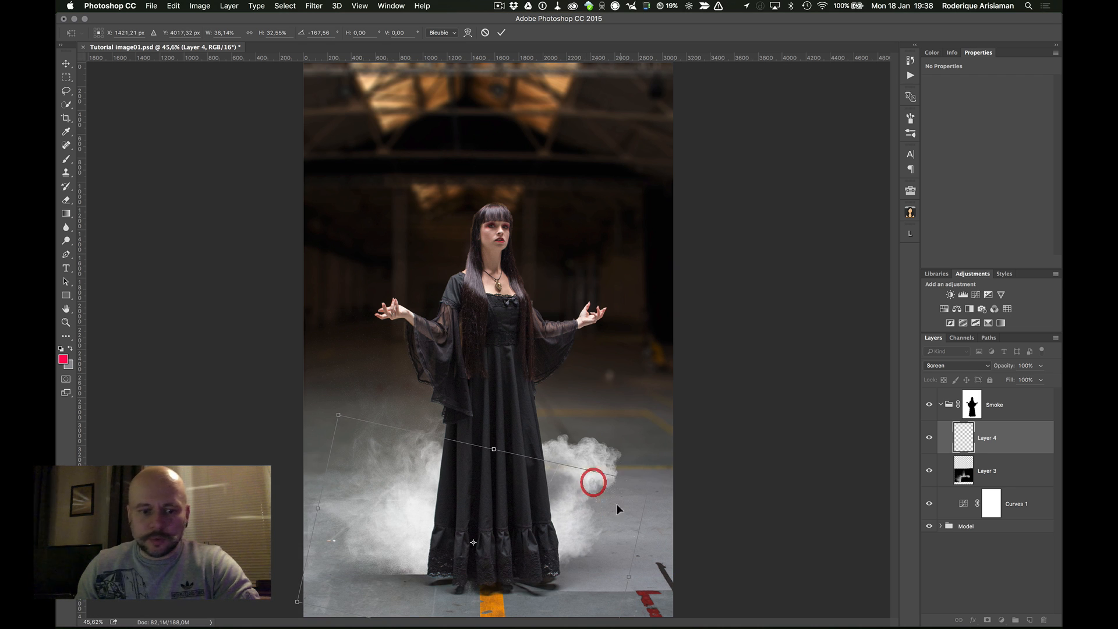
key(Return)
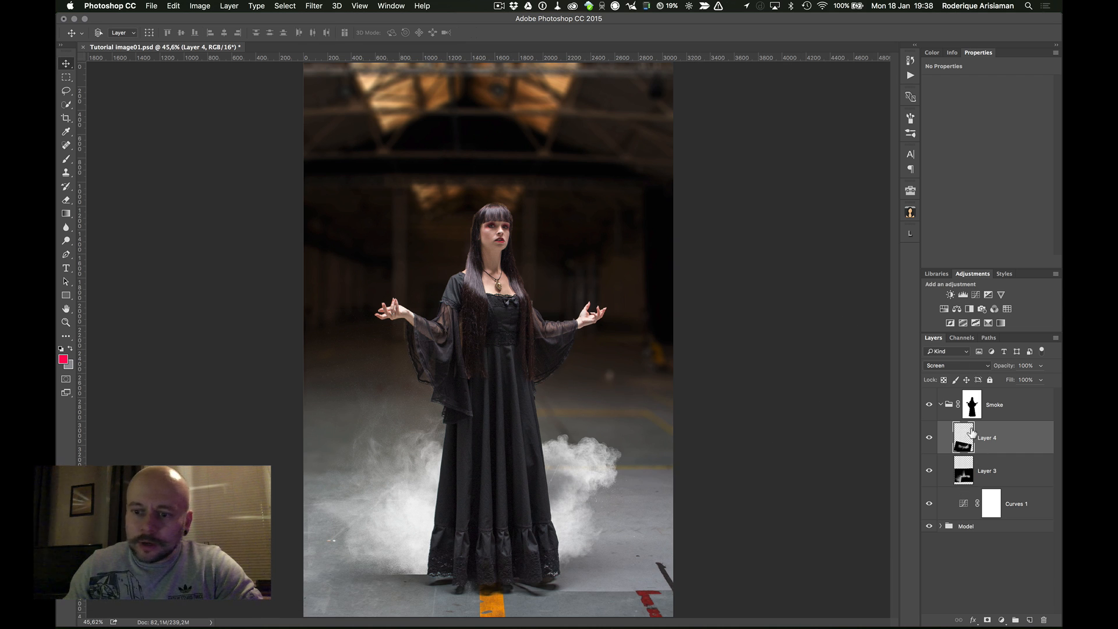
- Using the Eraser at 14% flow, clean up Layer 4's smoke around the skirt and erase Layer 3's hard edge beside the dress hem
click(66, 200)
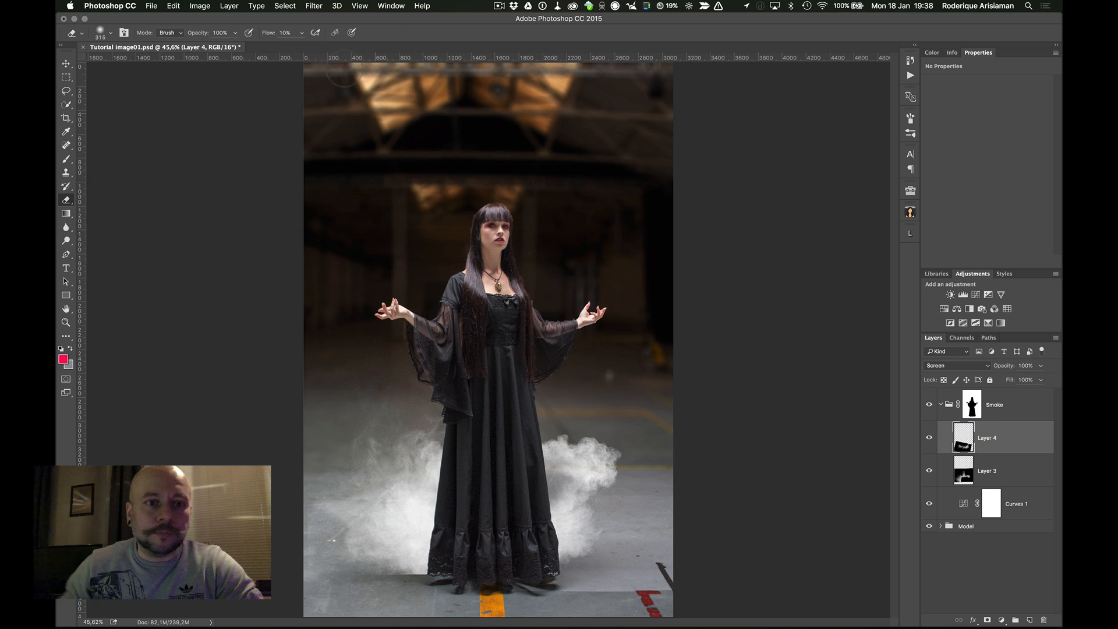
click(301, 34)
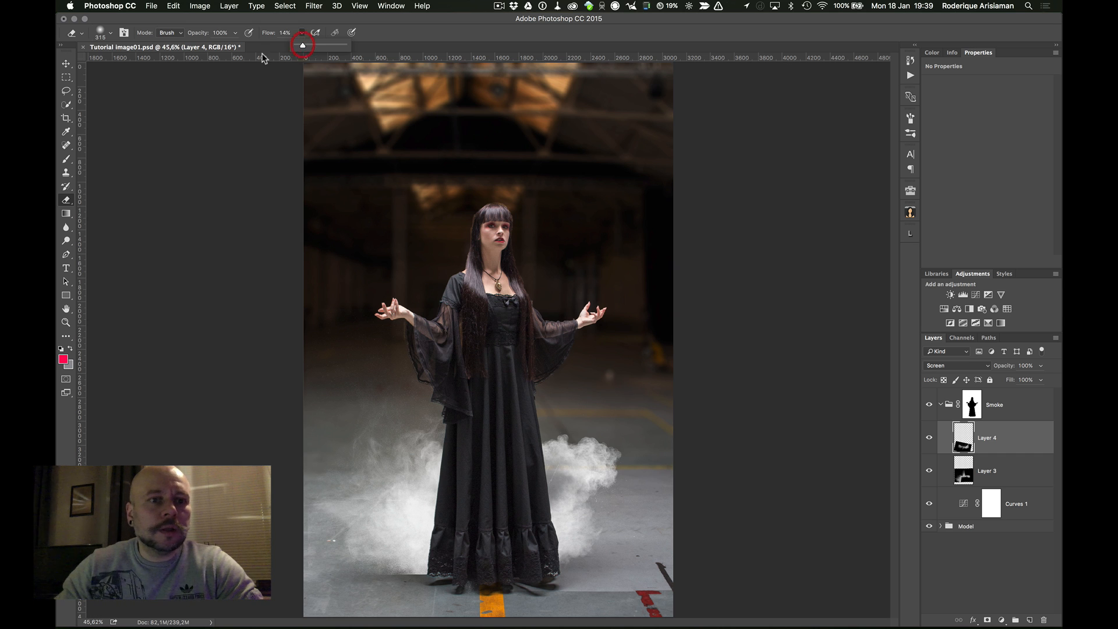
click(544, 472)
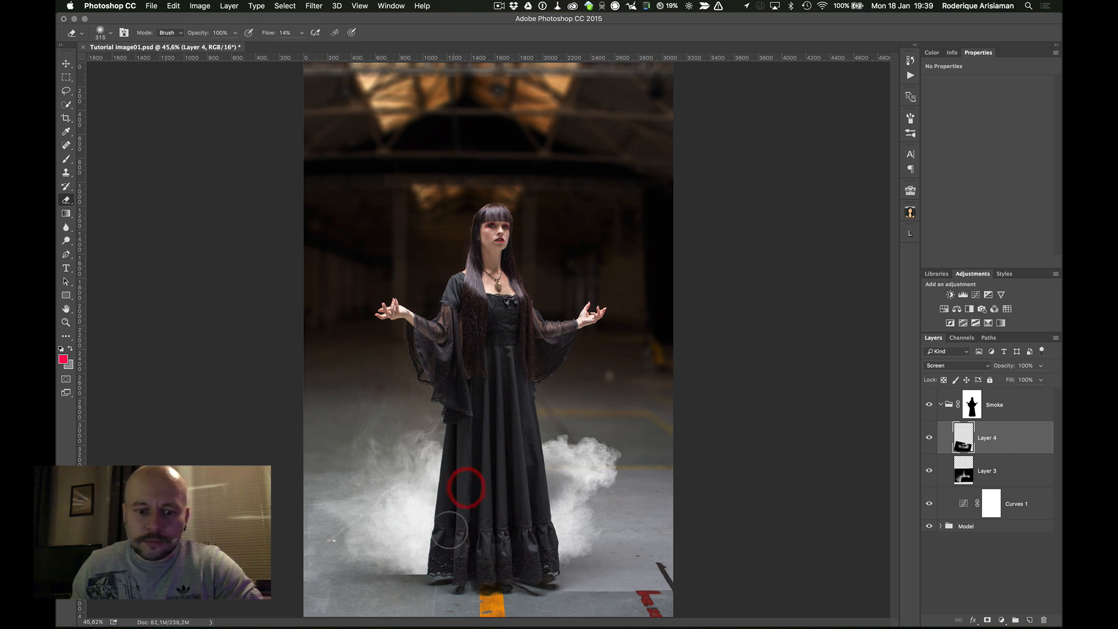
click(953, 474)
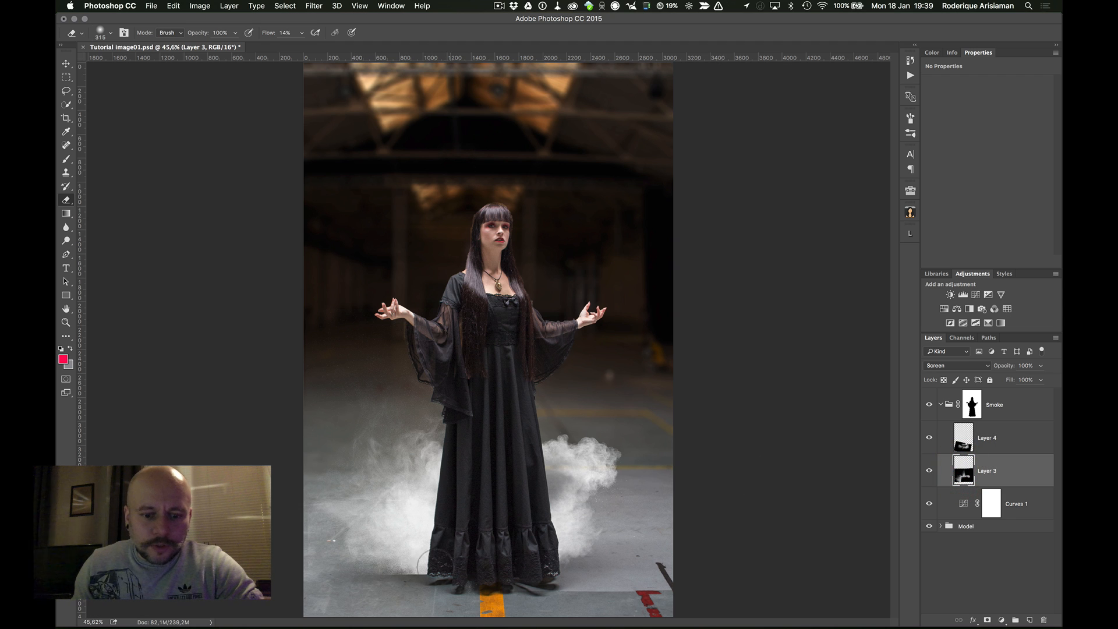
mouse_move(417, 581)
mouse_down()
mouse_move(436, 583)
mouse_move(417, 591)
mouse_up()
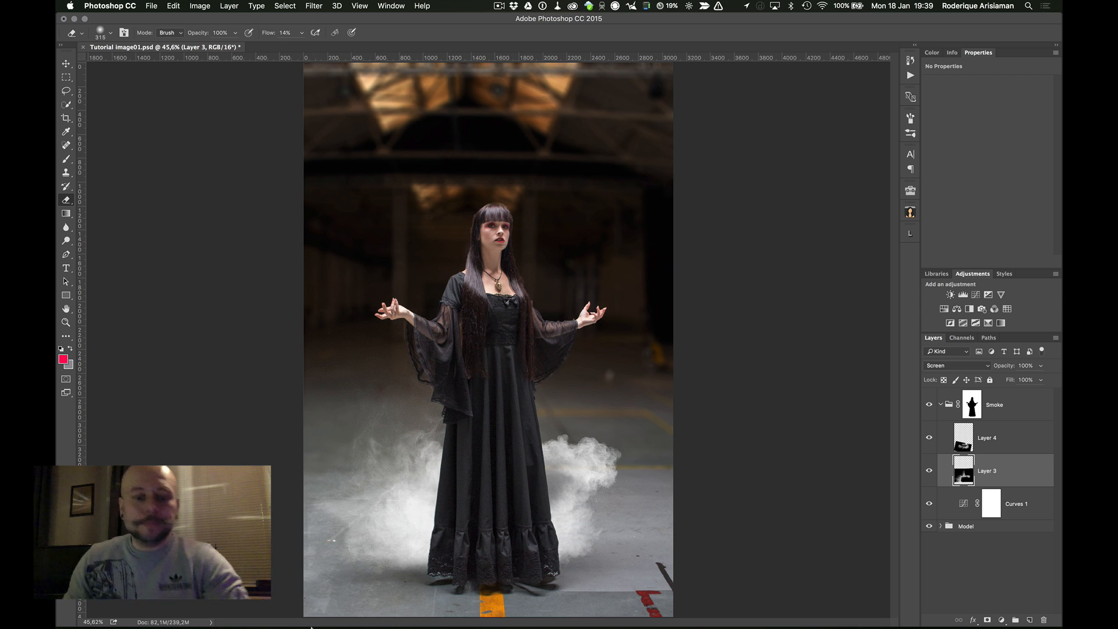
- Switch to the Dust folder in Adobe Bridge, dismissing the clipboard export alert
mouse_move(314, 627)
click(346, 620)
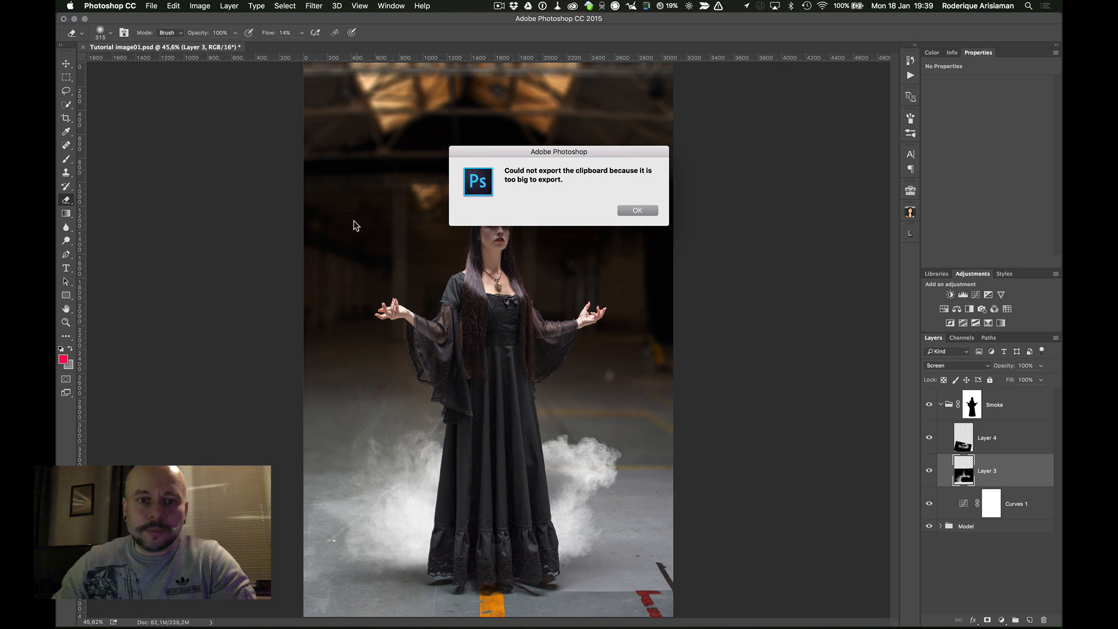
click(643, 210)
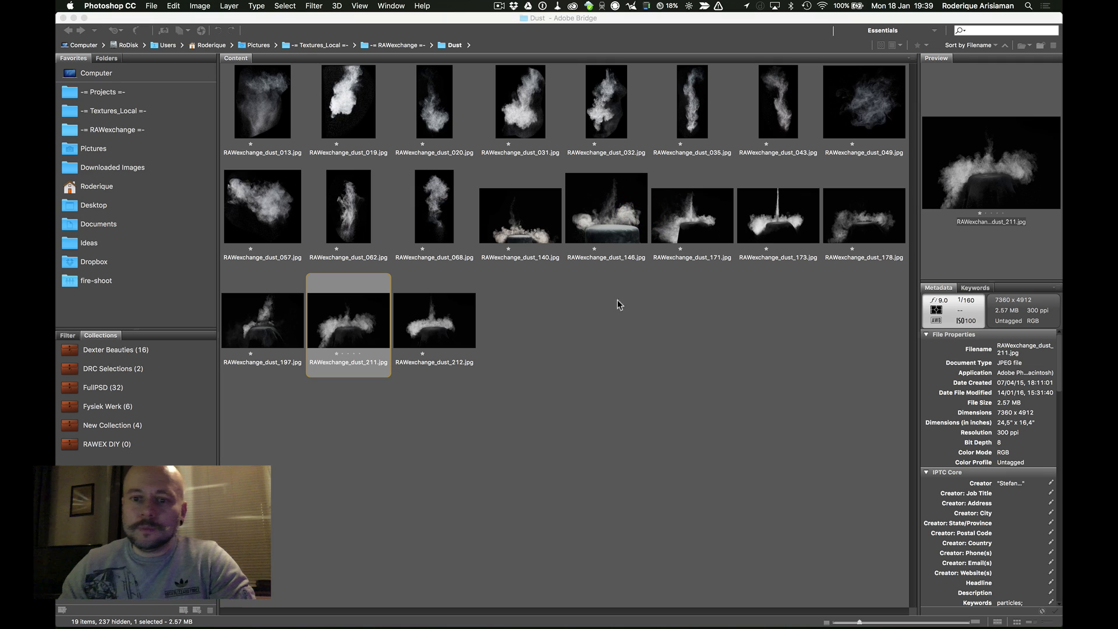
- Preview RAWexchange_dust_178.jpg full screen and open it in Photoshop
click(860, 217)
key(space)
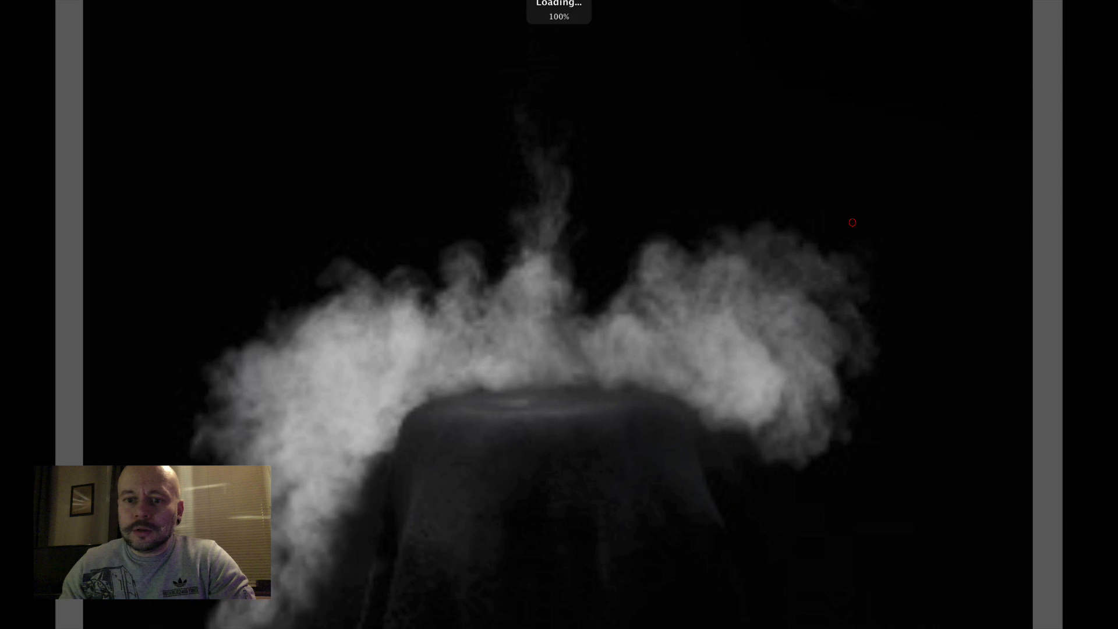
click(581, 370)
key(space)
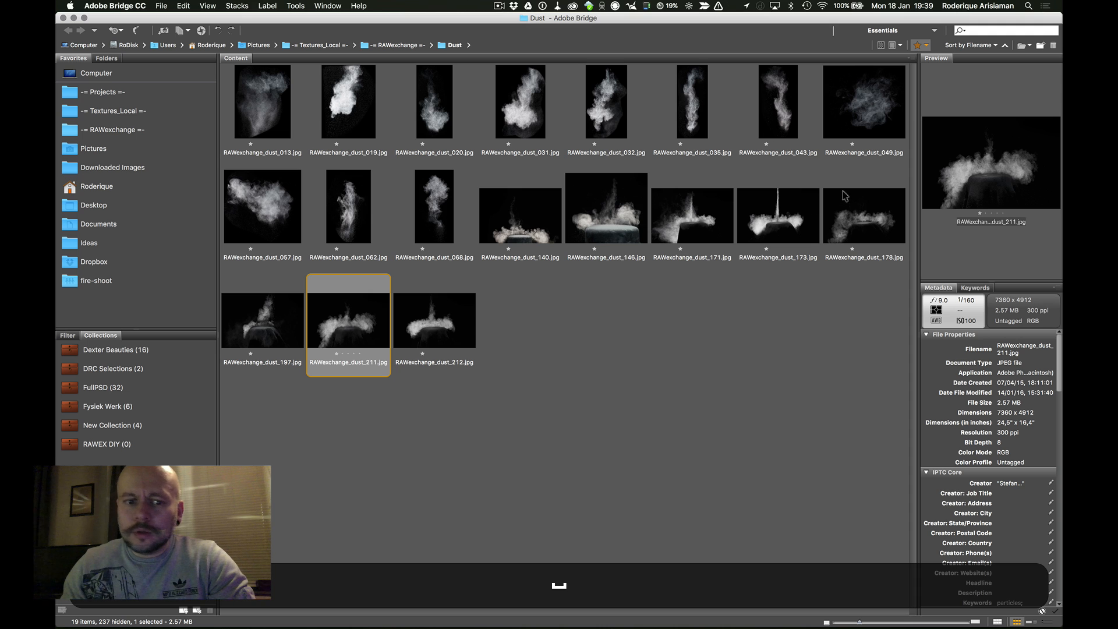
click(836, 233)
key(space)
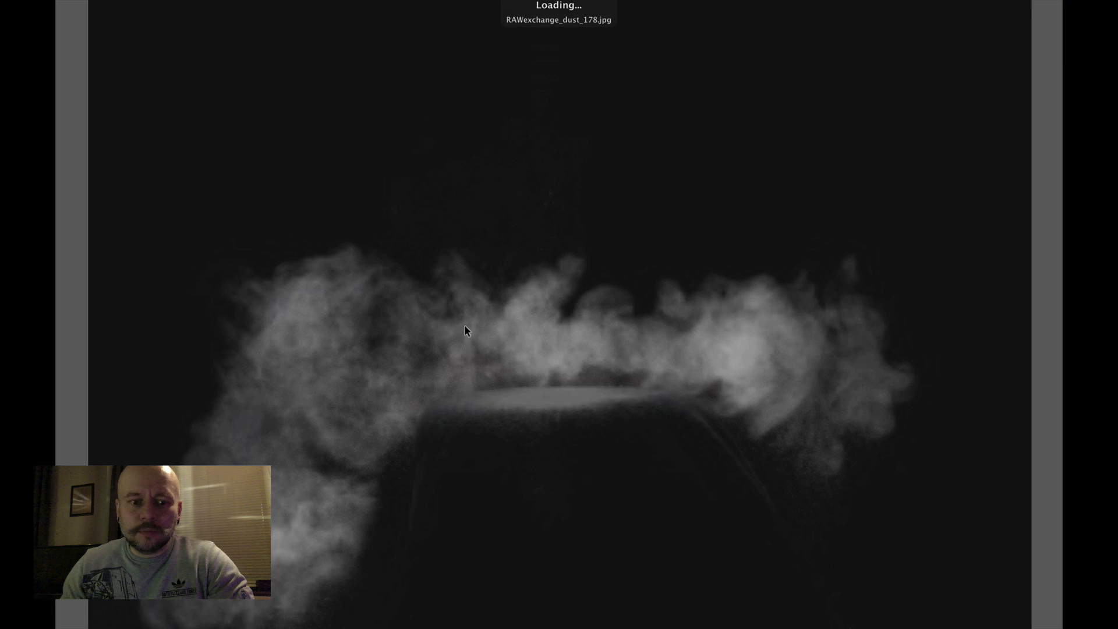
key(space)
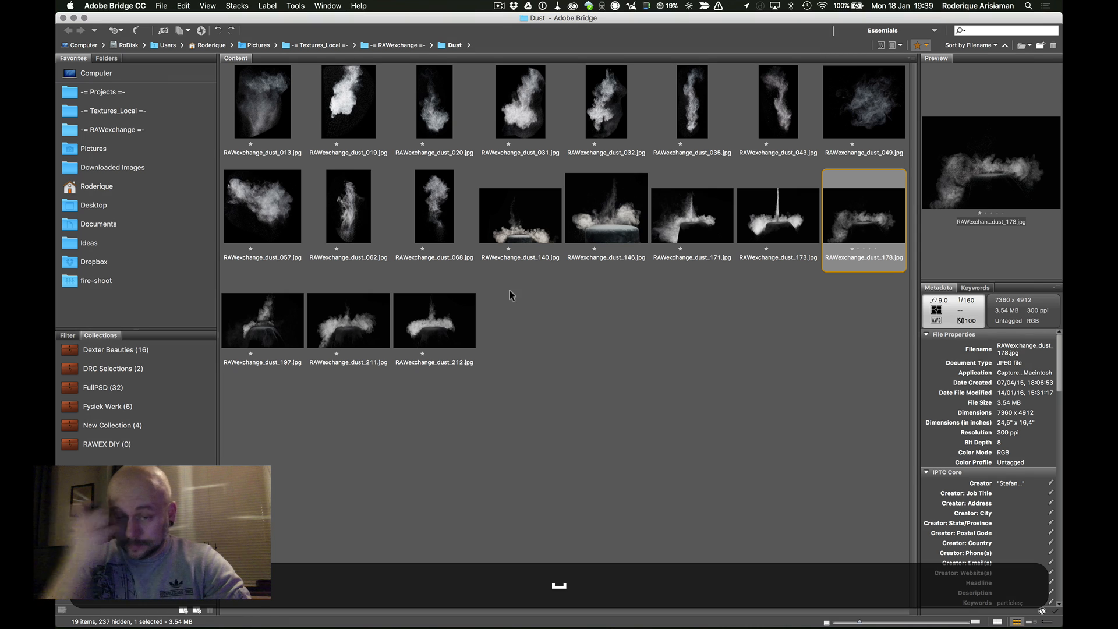
double_click(853, 228)
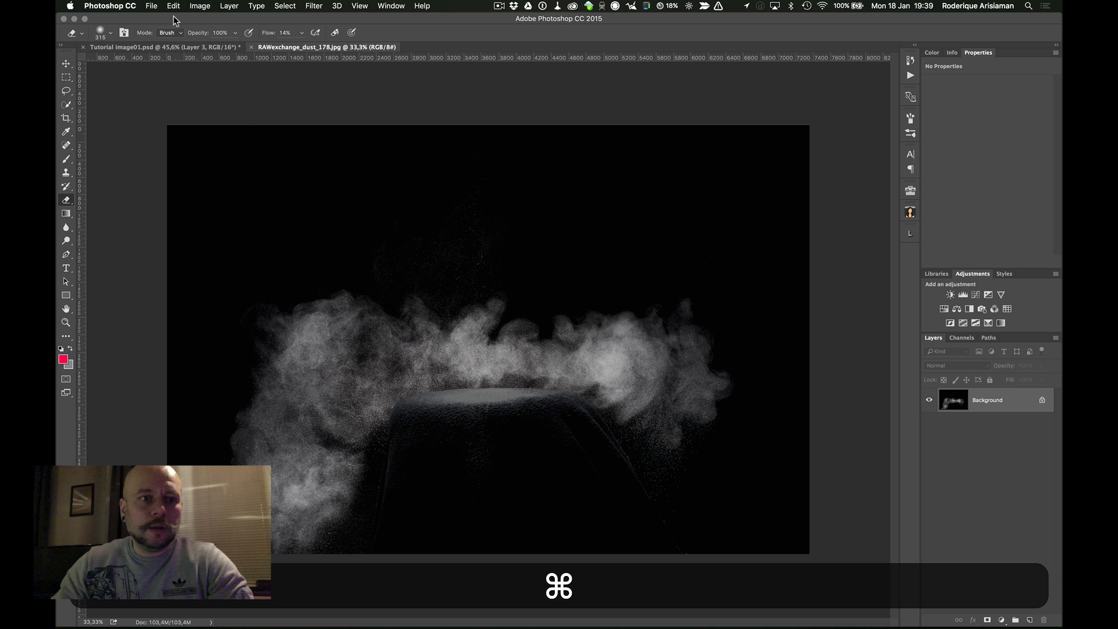
- Copy the entire RAWexchange_dust_178.jpg image to the clipboard and close that document
click(282, 7)
click(288, 18)
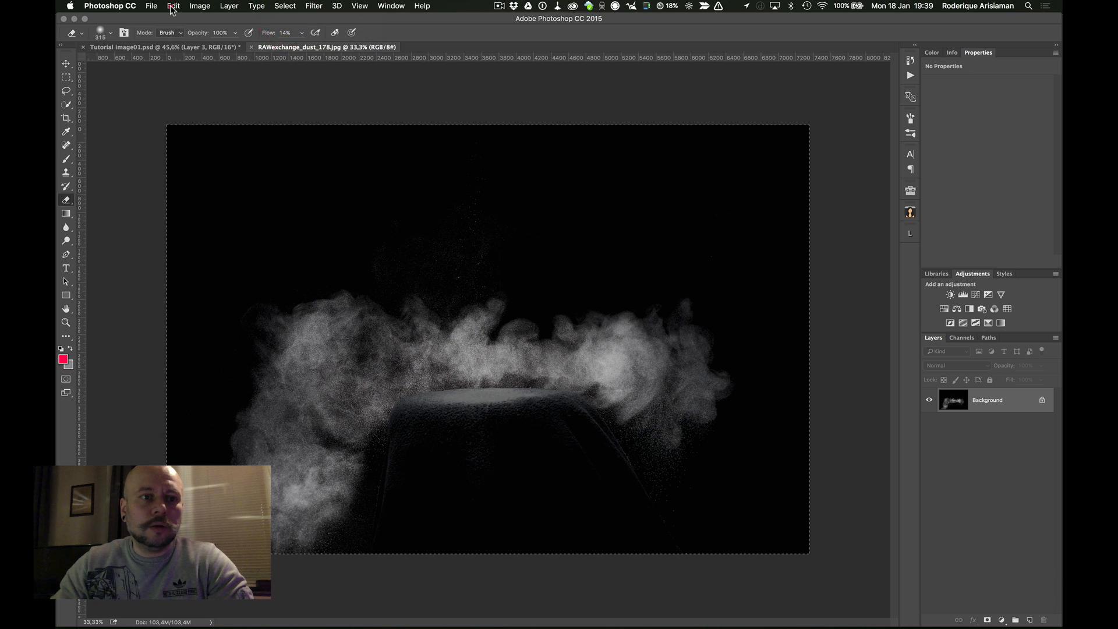
click(173, 6)
click(181, 80)
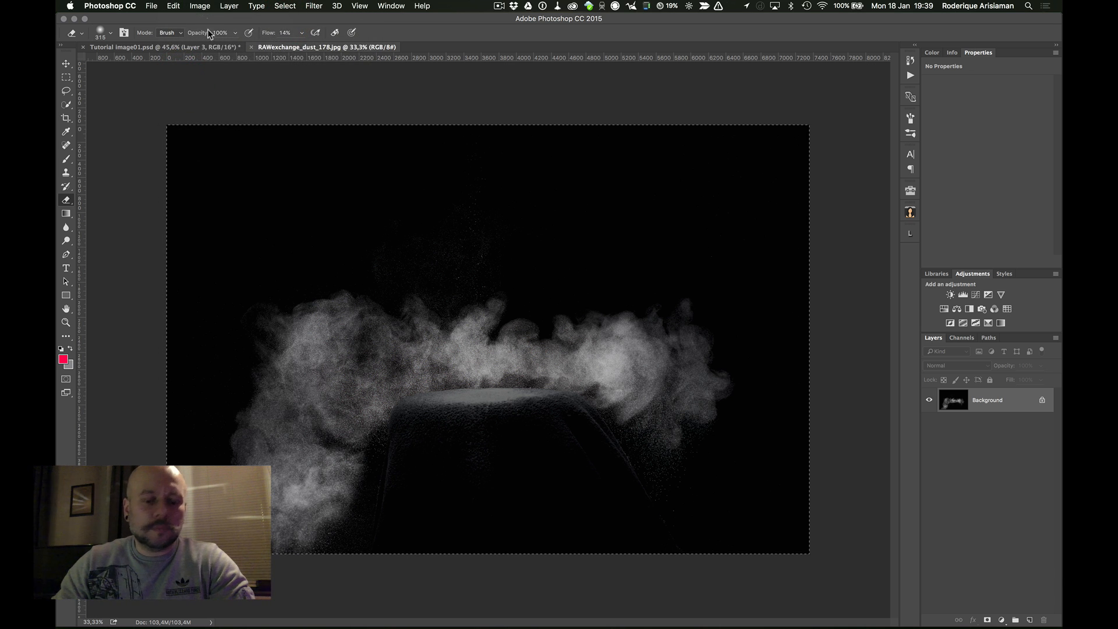
click(150, 7)
click(180, 74)
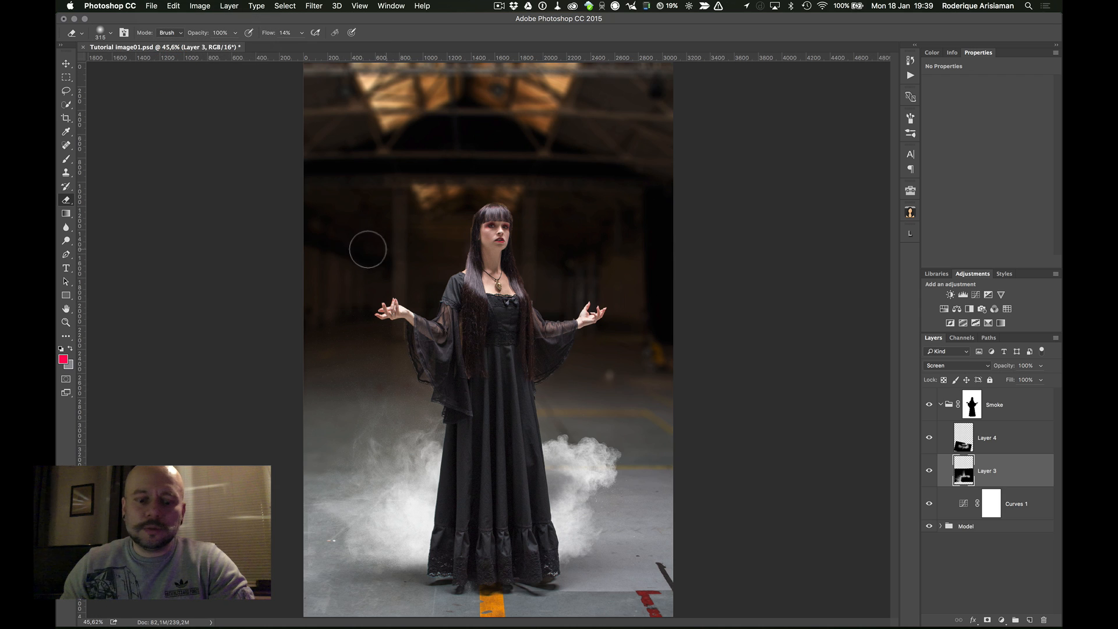
- Paste the copied dust photo above Layer 3 and set the new layer's blend mode to Screen
click(180, 6)
click(195, 101)
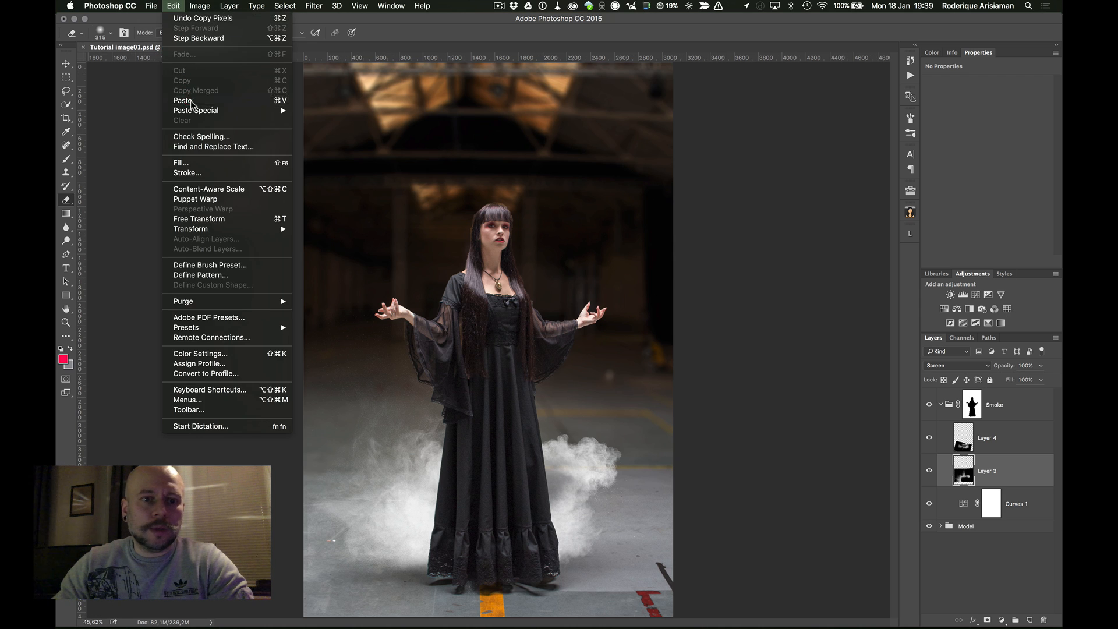
click(955, 365)
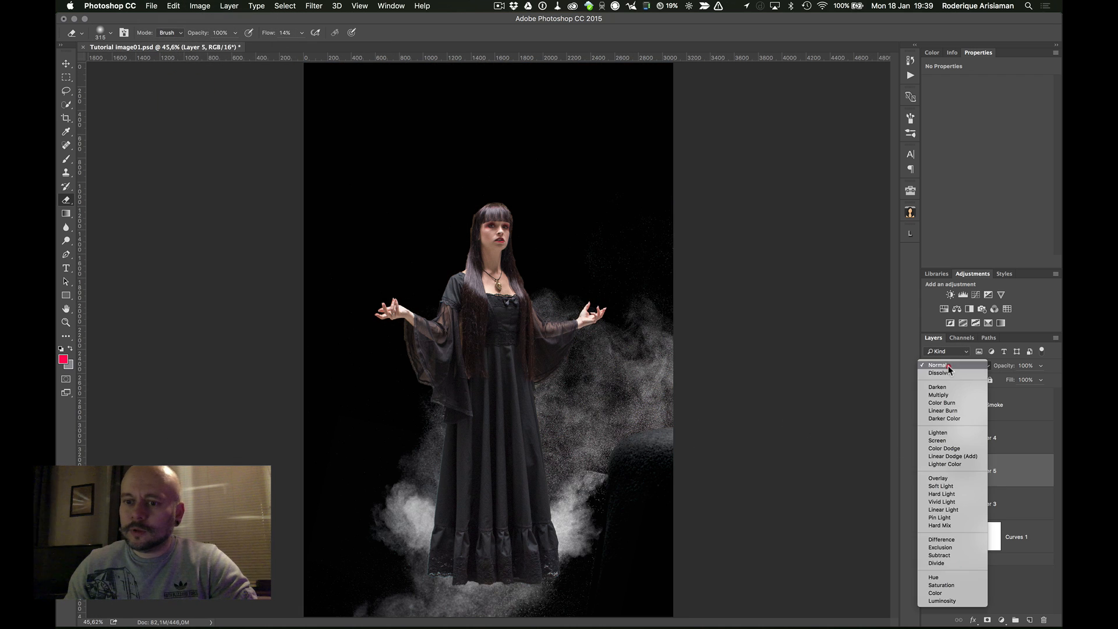
click(941, 441)
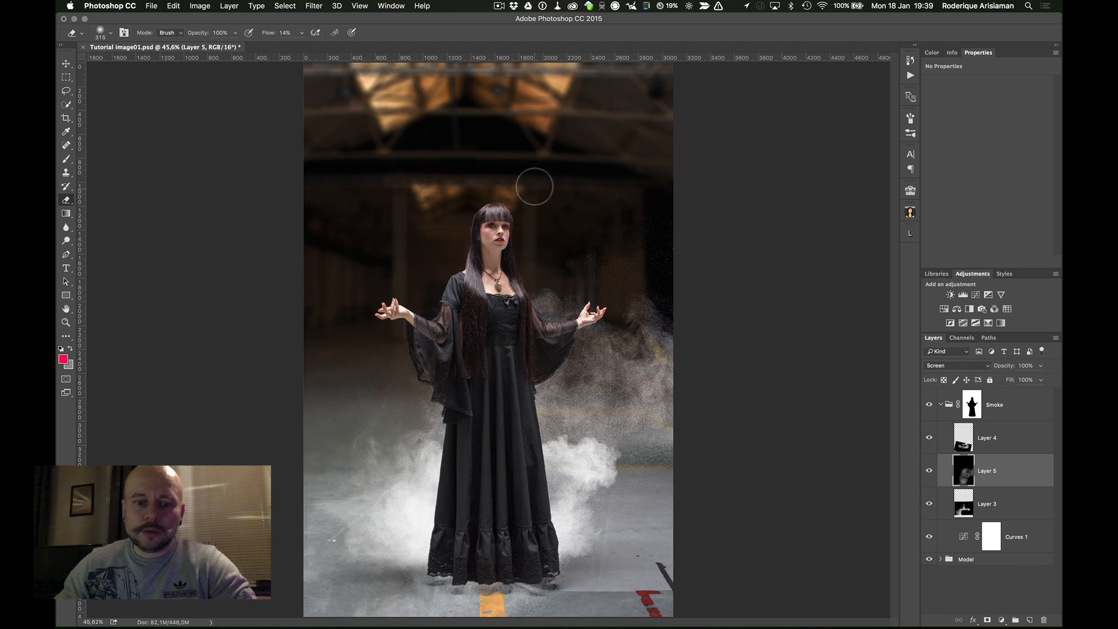
- Scale the Layer 5 dust photo to about 33%, rotated about 180°, and place it over the lower dress and floor beside it
key(super+t)
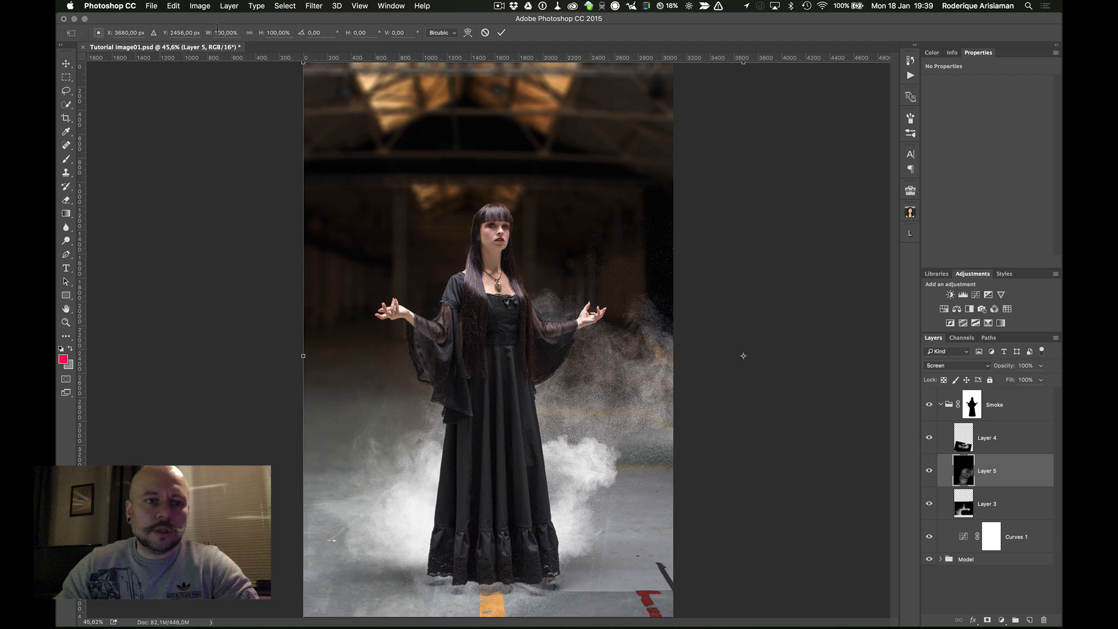
click(178, 6)
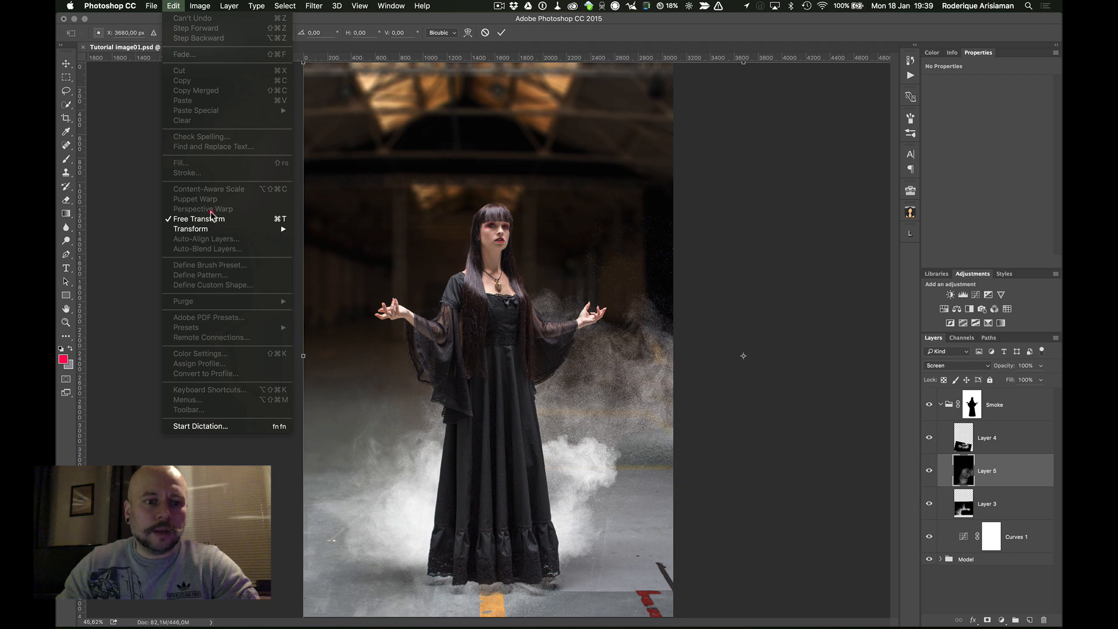
click(586, 233)
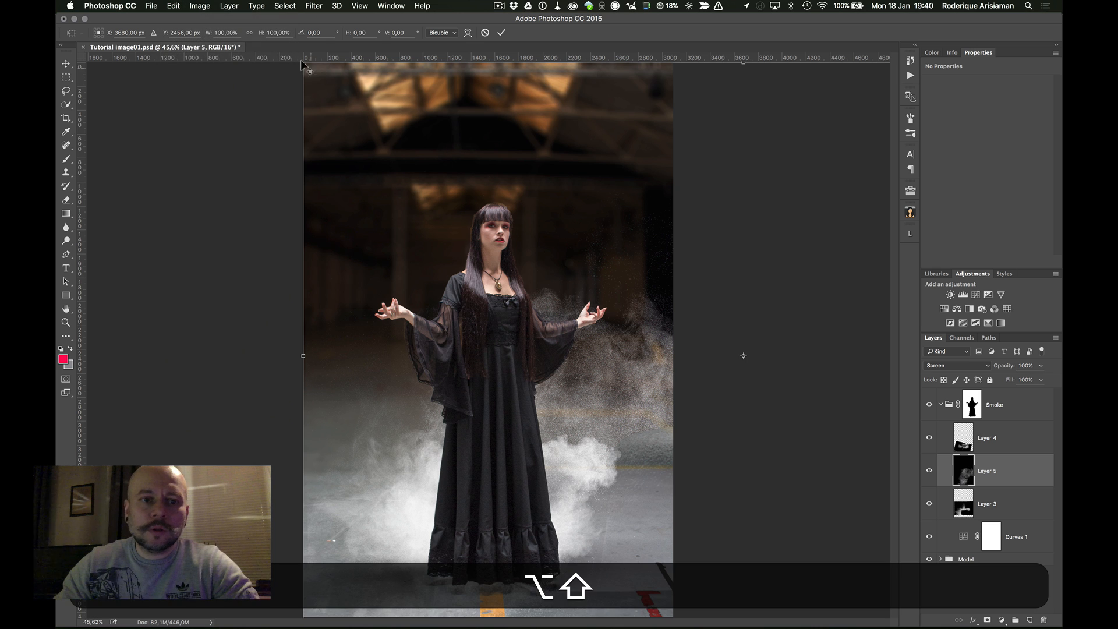
drag(303, 64, 522, 372)
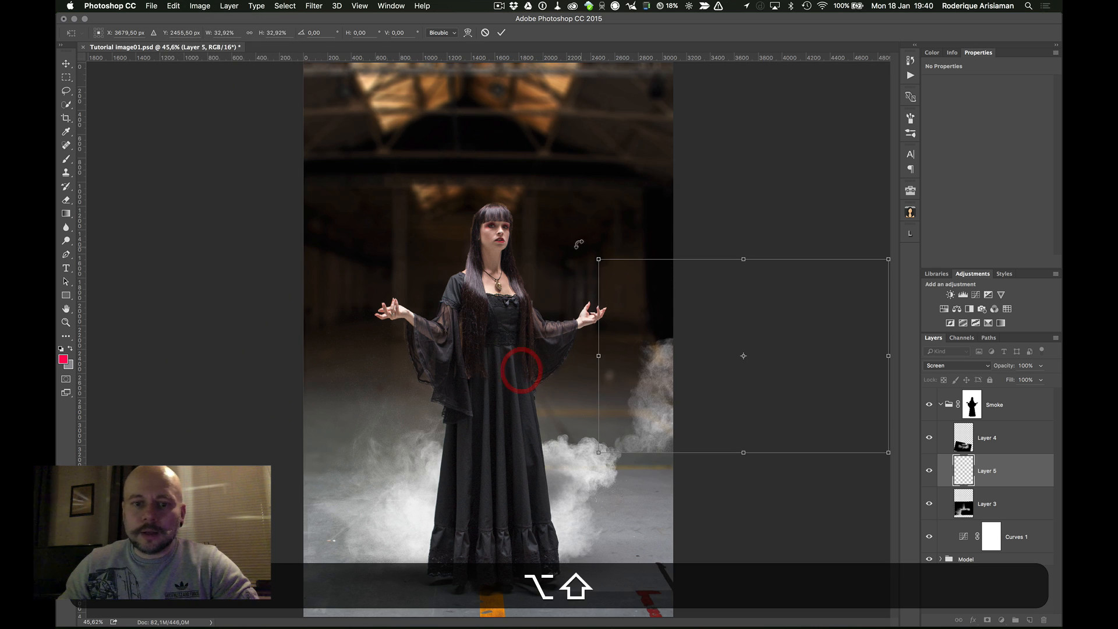
drag(762, 207, 818, 403)
drag(817, 402, 624, 464)
key(Return)
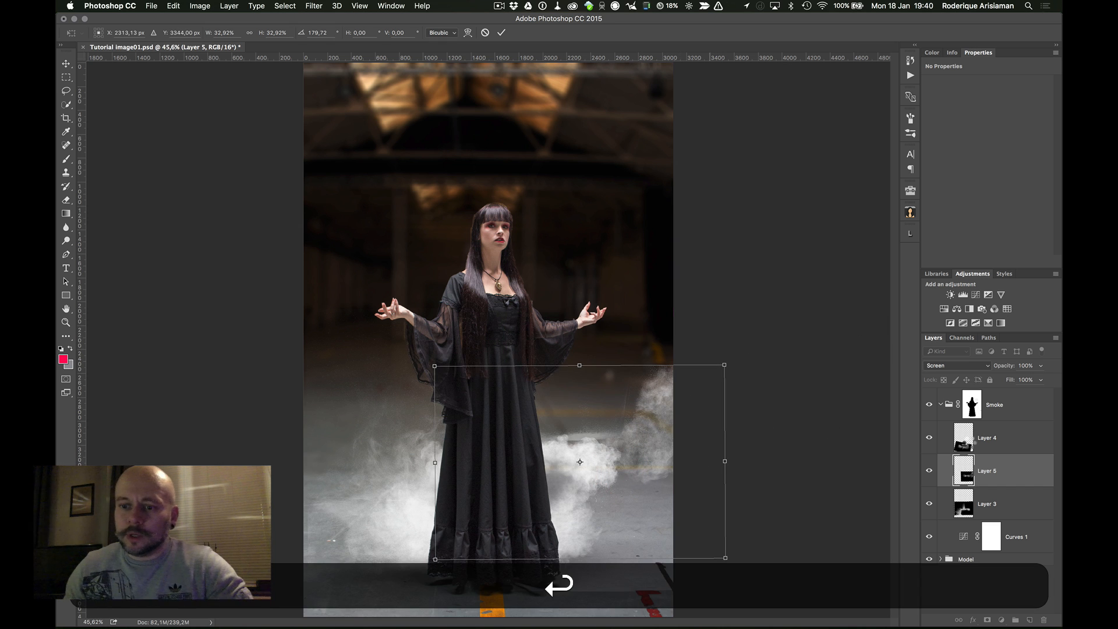
- Move Layer 5 above the Smoke group and reposition its smoke in front of the dress hem
mouse_move(979, 473)
mouse_down()
mouse_move(998, 424)
mouse_move(990, 386)
mouse_up()
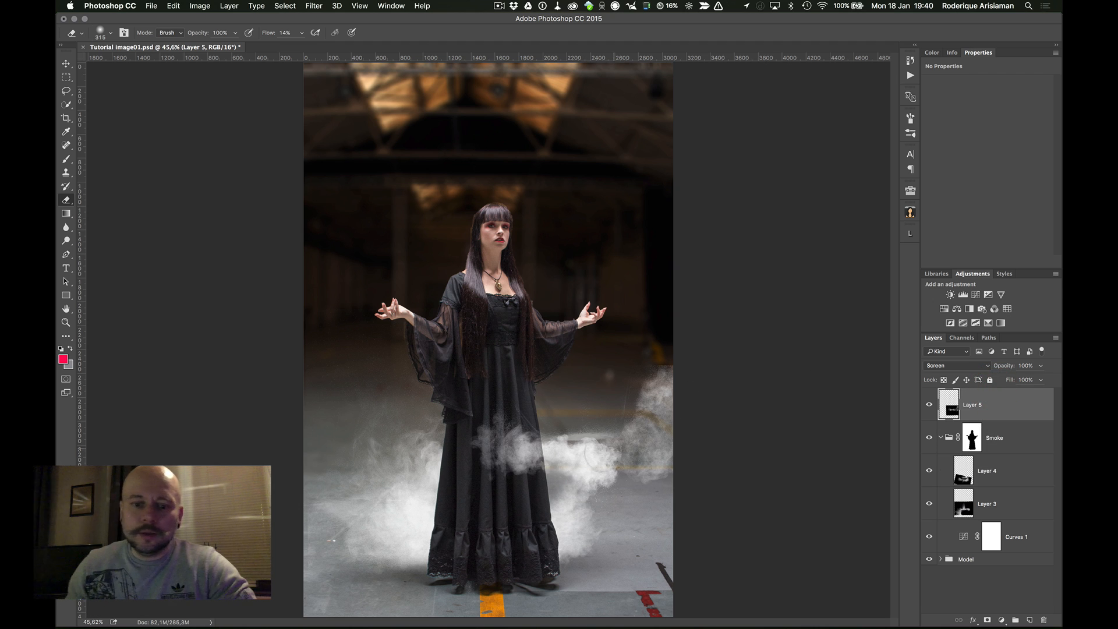
click(66, 64)
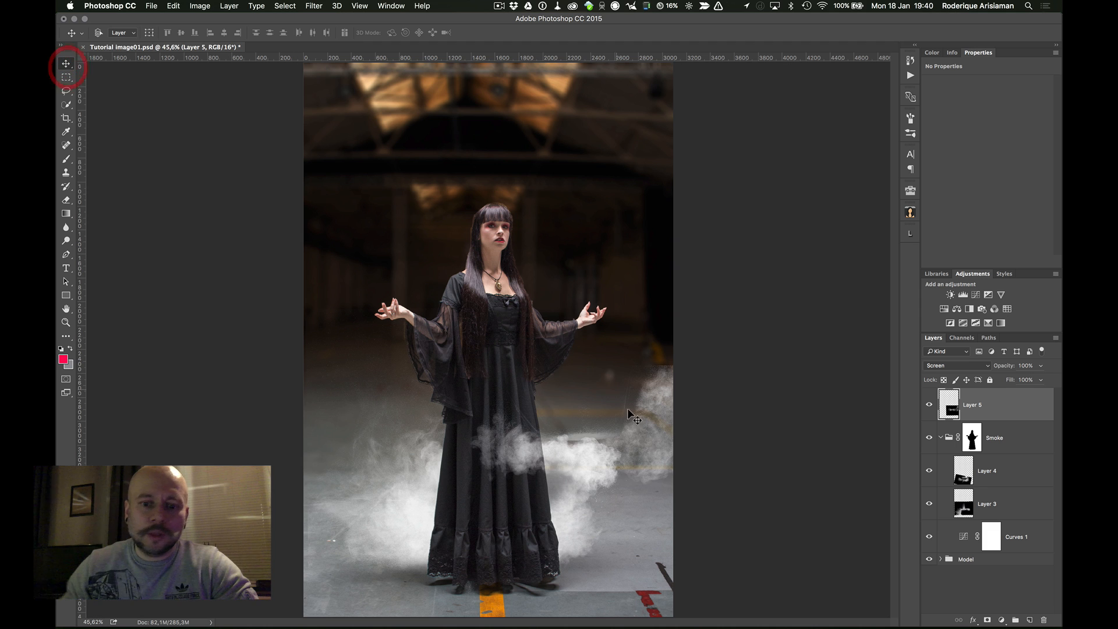
mouse_move(574, 466)
mouse_down()
mouse_move(490, 501)
mouse_move(479, 569)
mouse_up()
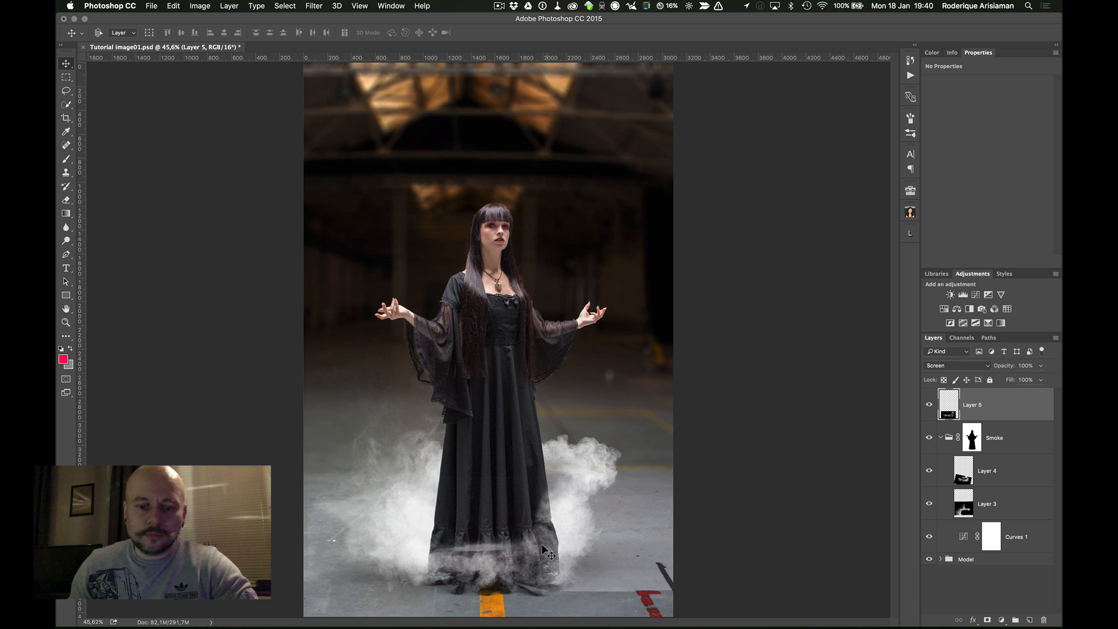
drag(543, 549, 547, 552)
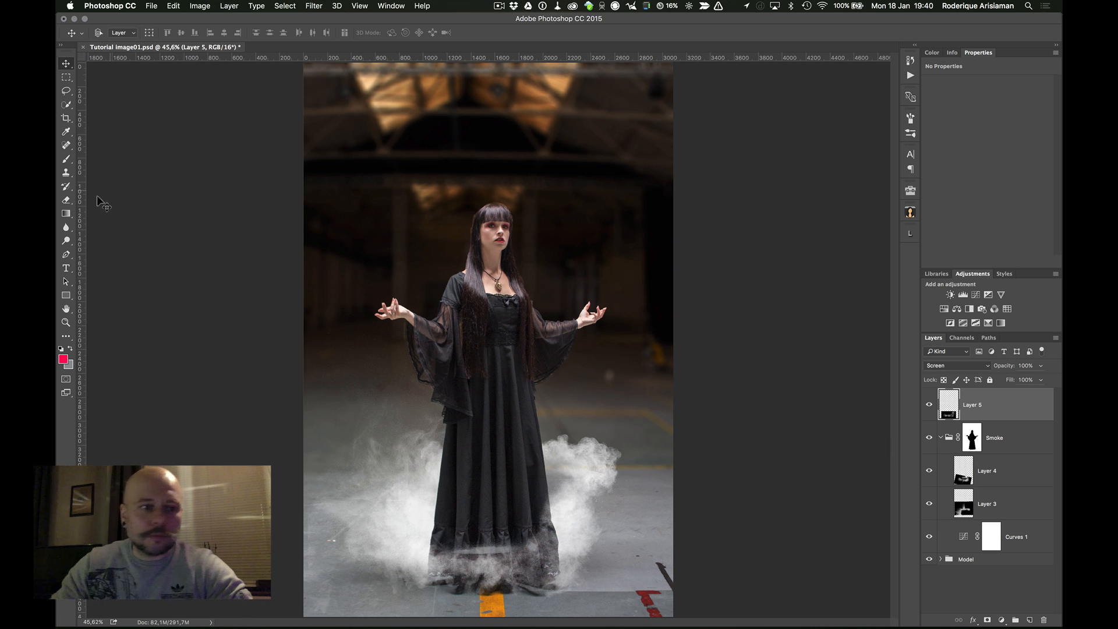
- Erase the upper edge of Layer 5's smoke across the dress, raising the eraser flow to 34% and comparing with the layer's visibility
click(67, 201)
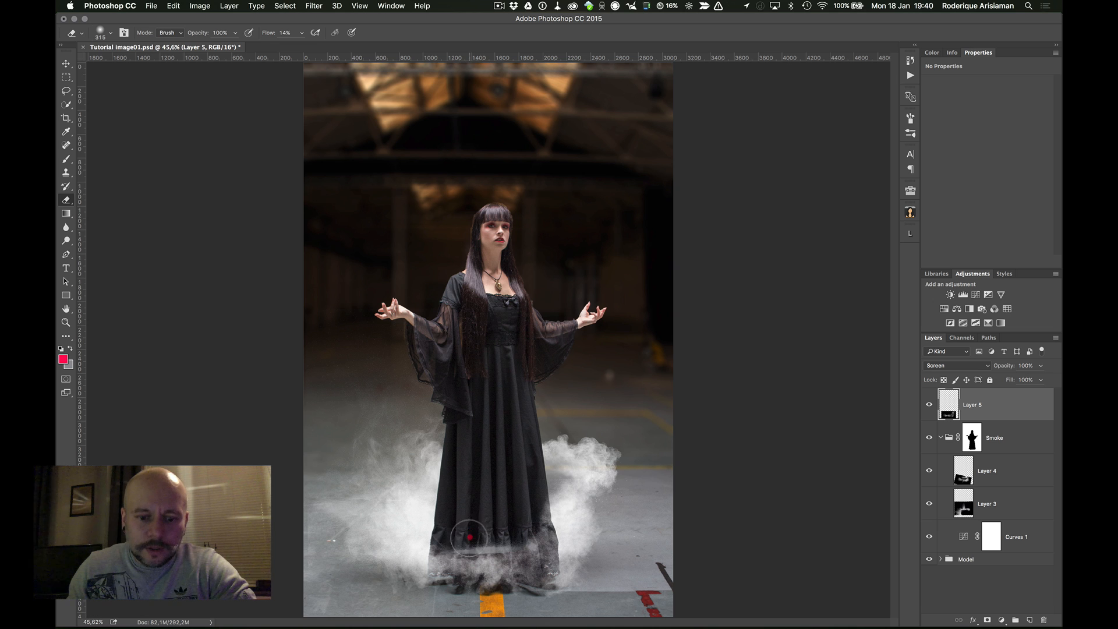
drag(471, 540, 493, 533)
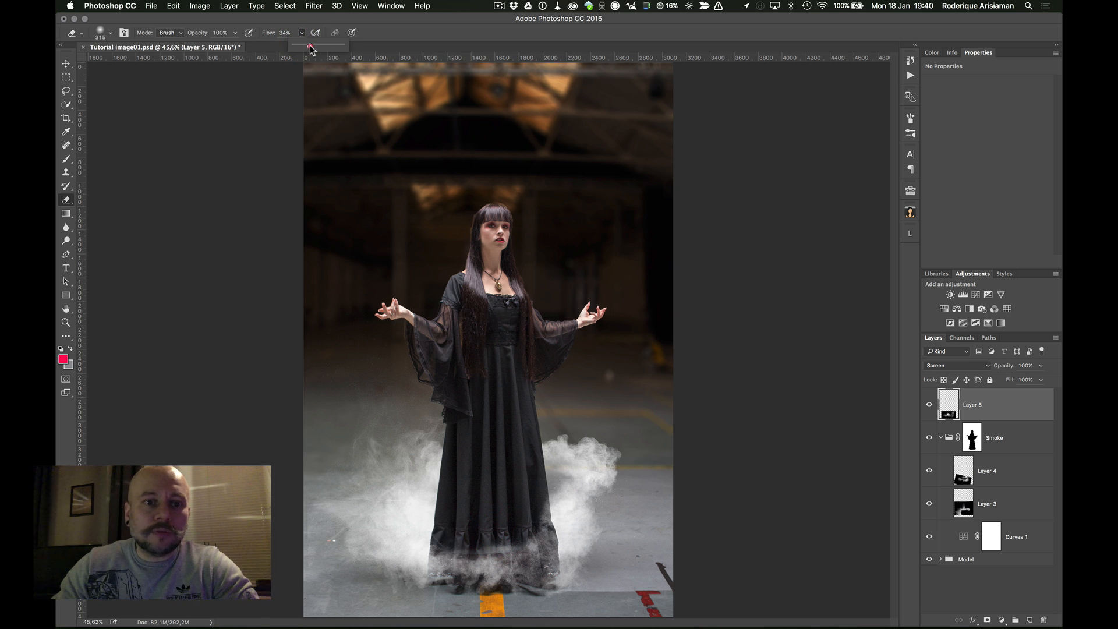
click(475, 540)
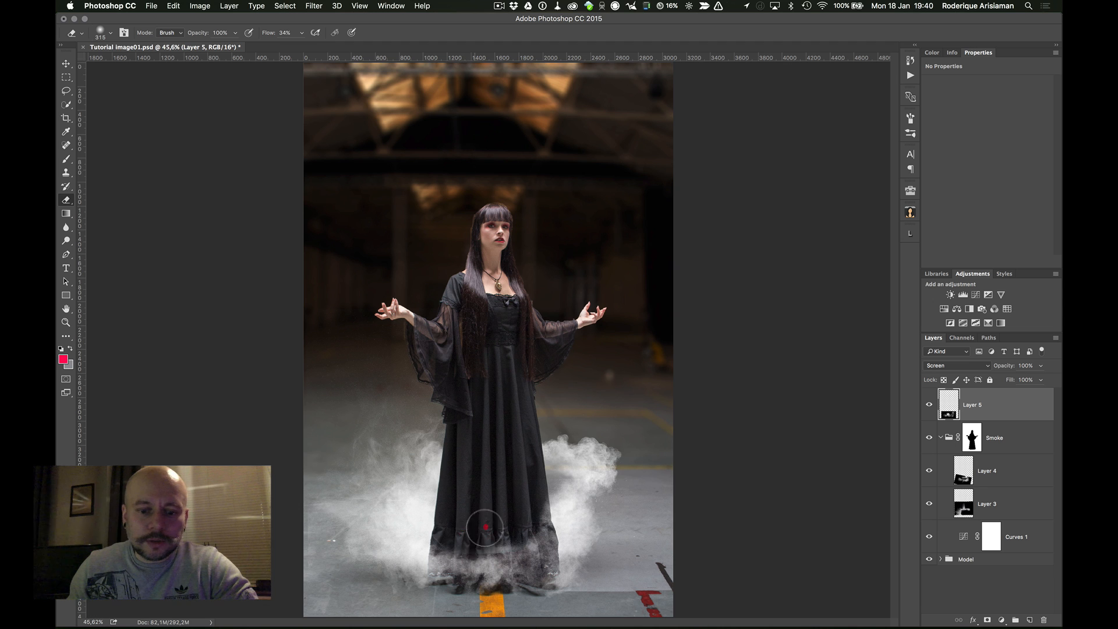
mouse_move(485, 527)
mouse_down()
mouse_move(519, 527)
mouse_move(506, 537)
mouse_move(482, 526)
mouse_up()
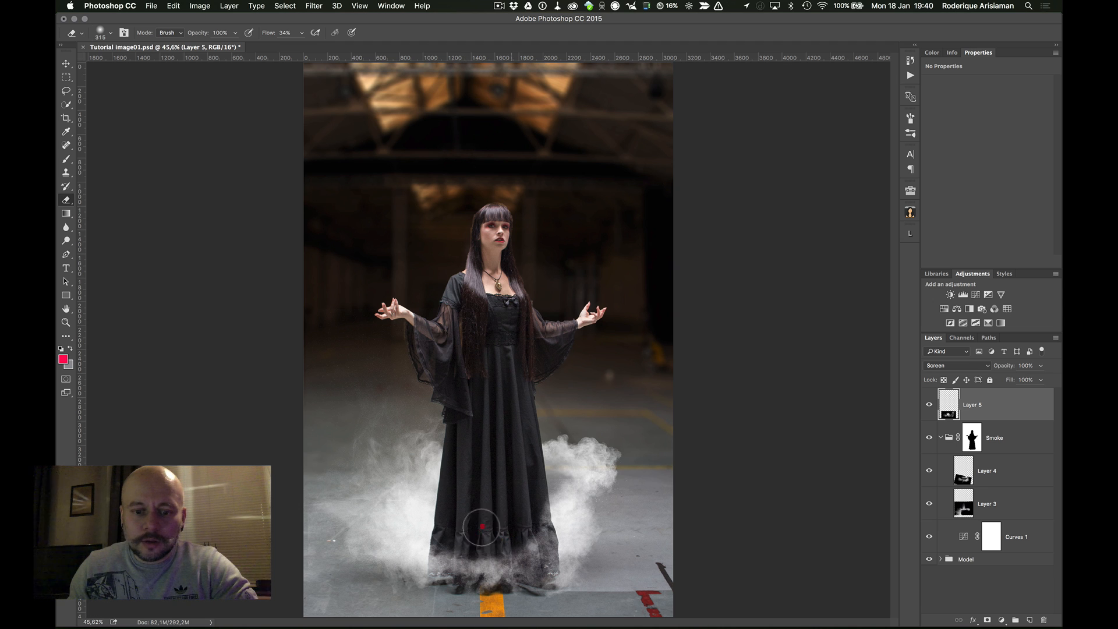
click(460, 534)
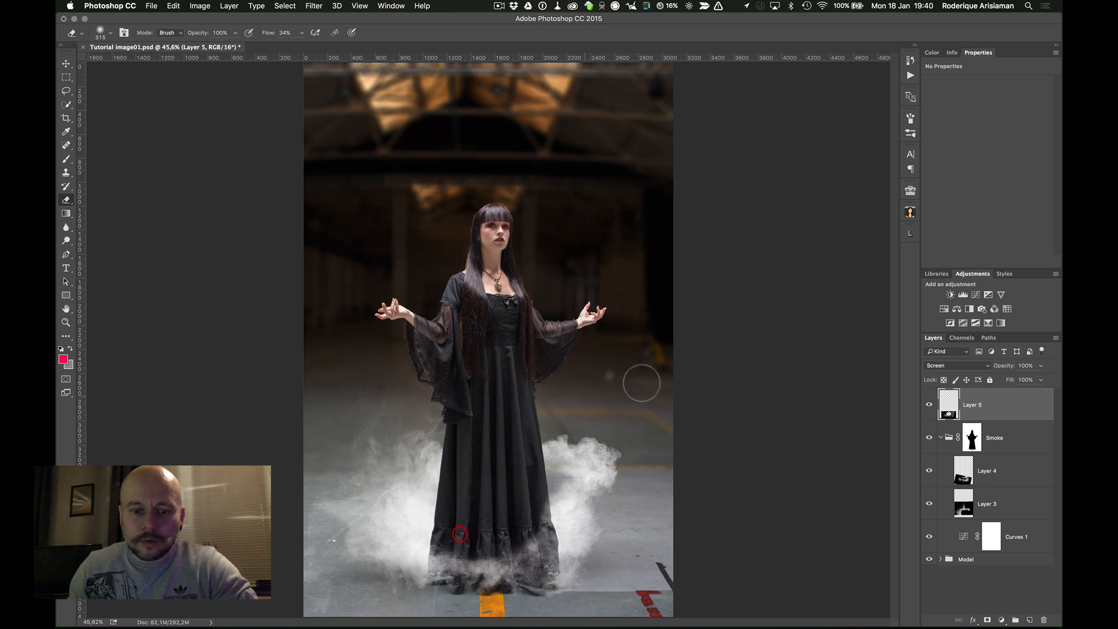
click(930, 404)
click(930, 405)
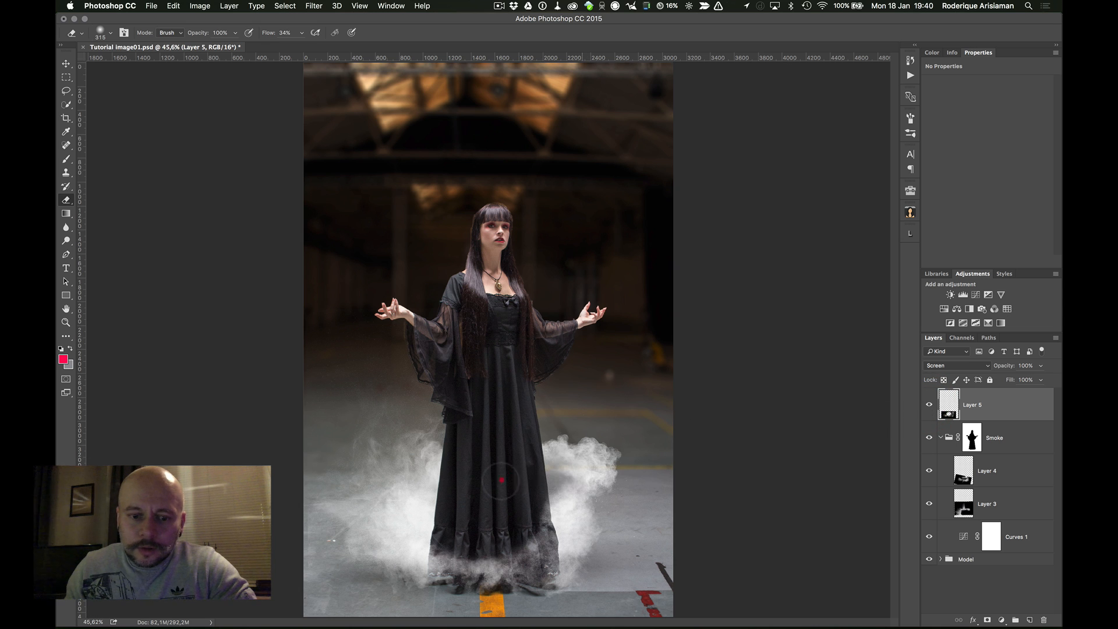
drag(537, 479, 621, 482)
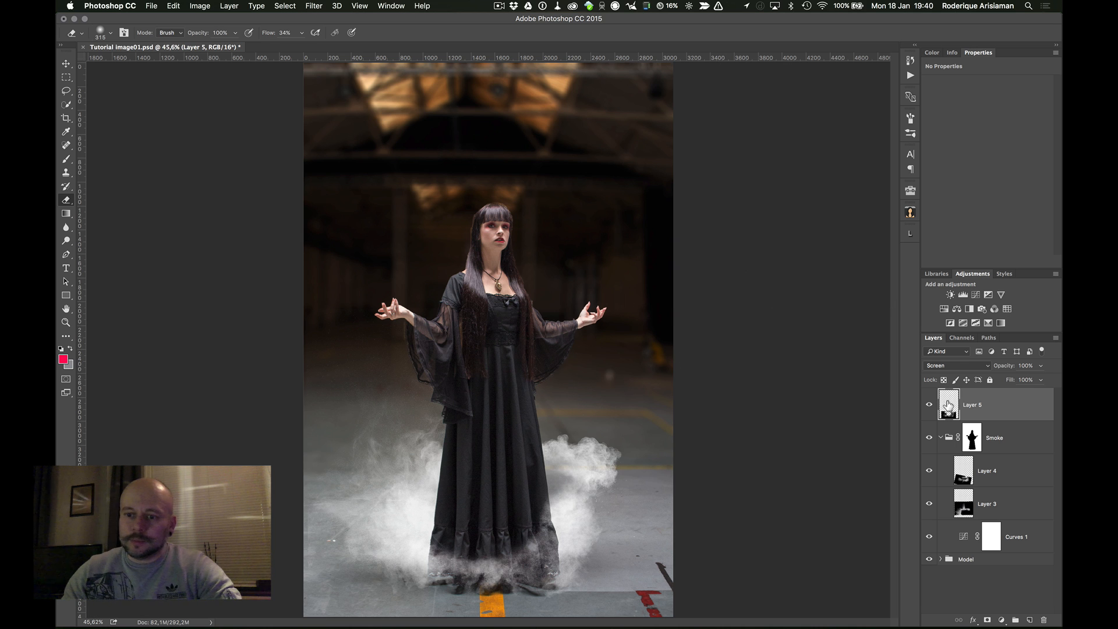
click(929, 404)
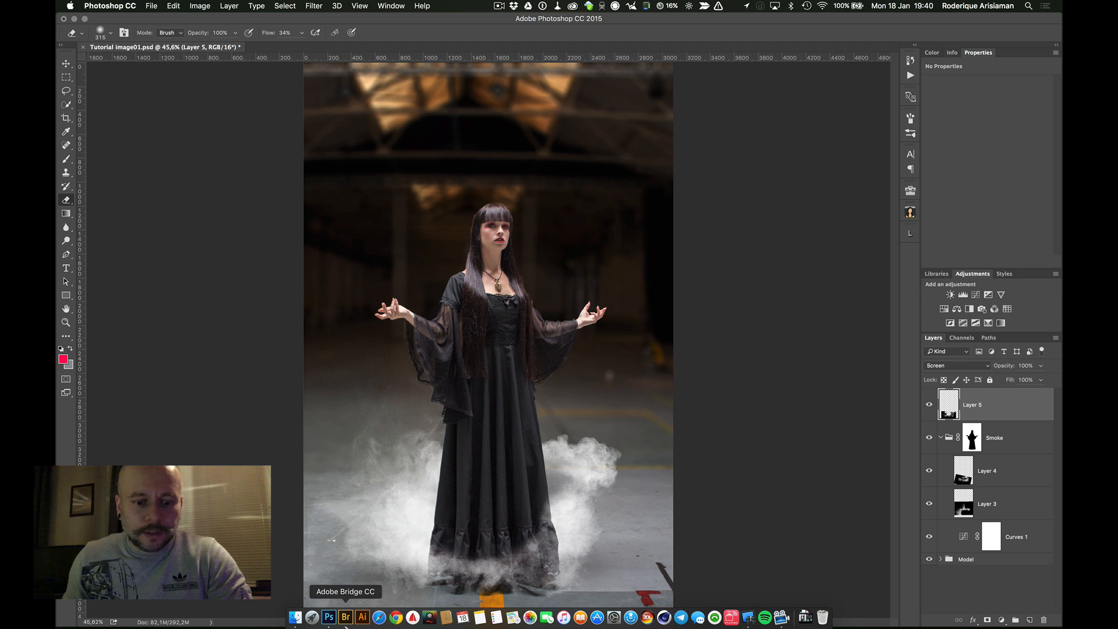
- Switch to Adobe Bridge, dismissing the clipboard alert, and open RAWexchange_dust_035.jpg in Photoshop
click(346, 619)
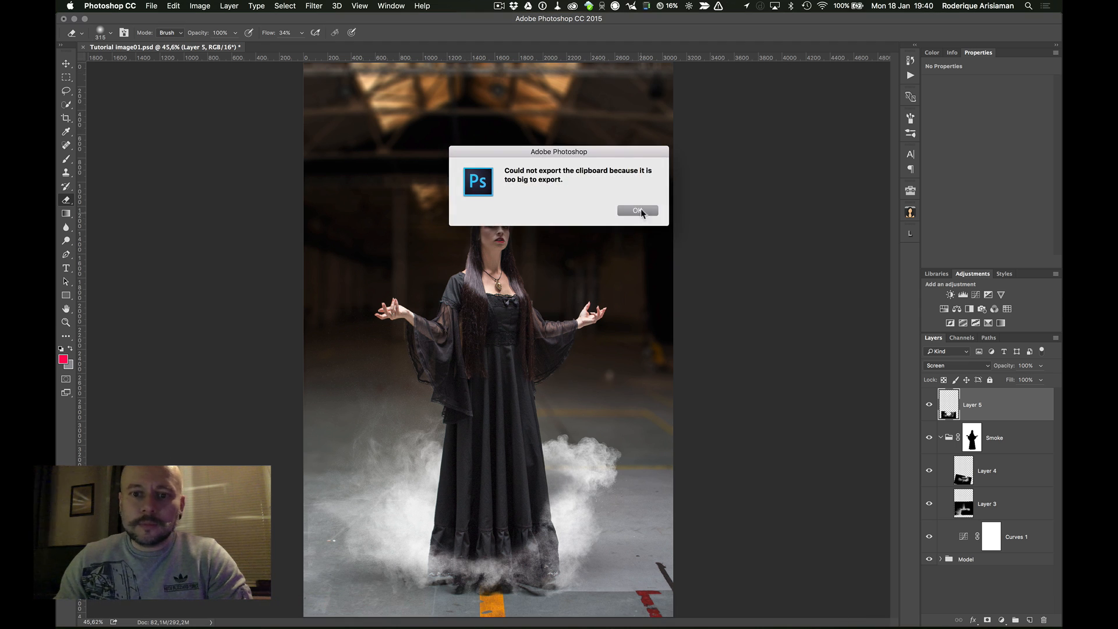
click(639, 210)
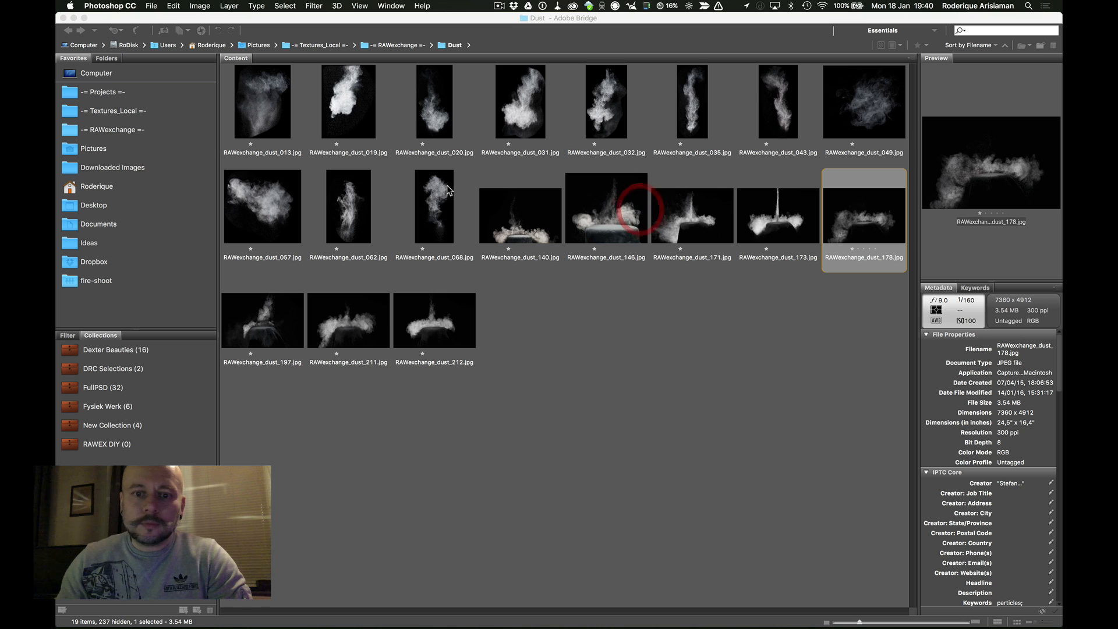
click(694, 114)
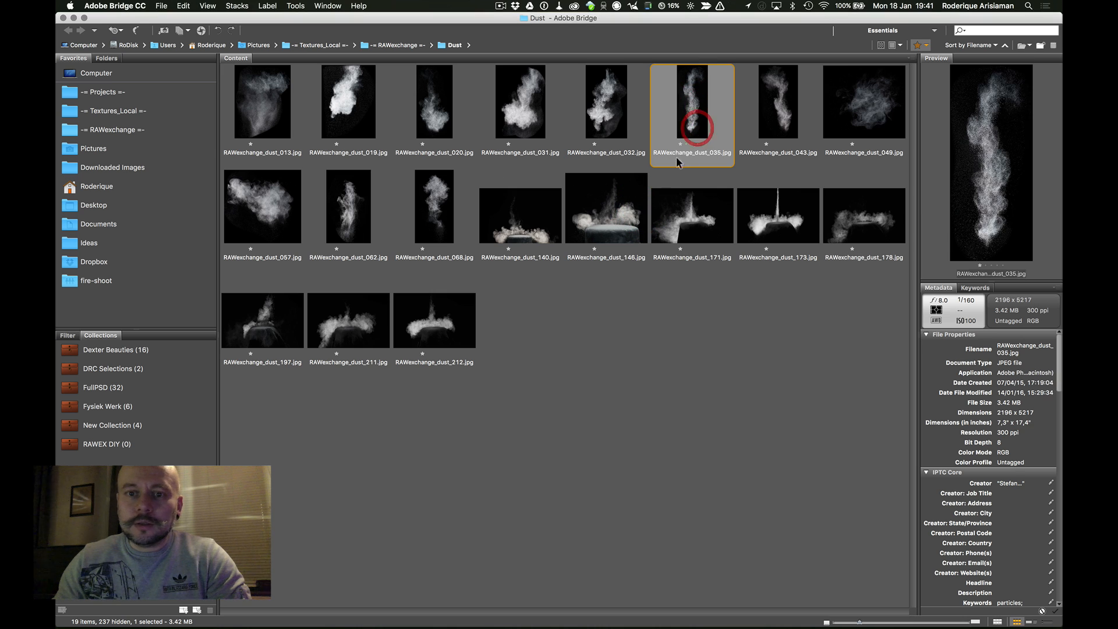
double_click(690, 110)
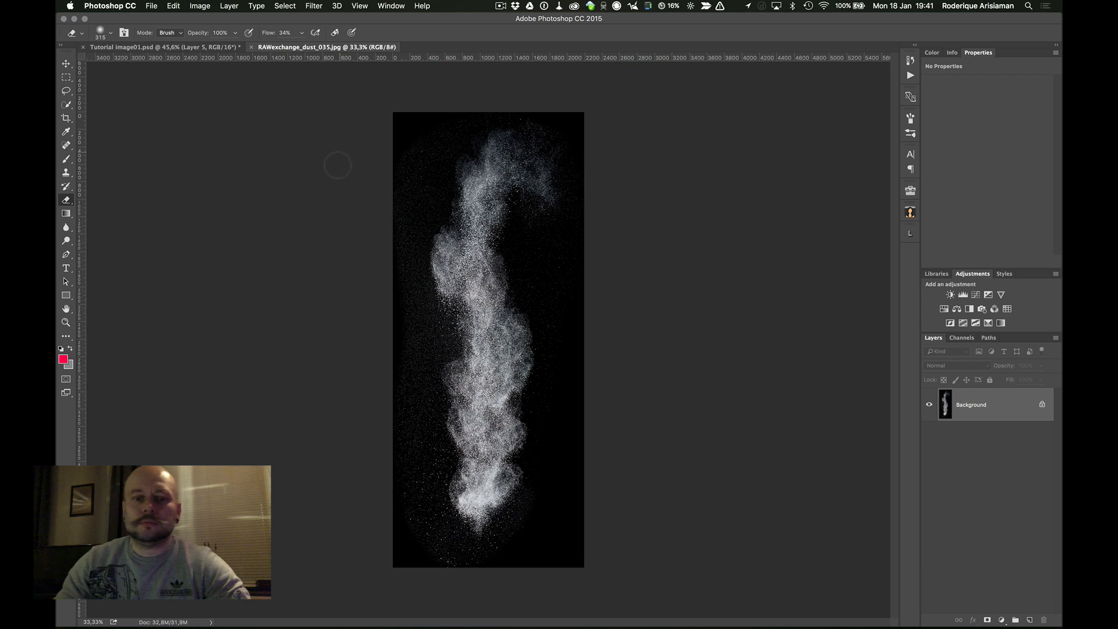
- Copy the entire RAWexchange_dust_035.jpg image to the clipboard and close that document
click(173, 5)
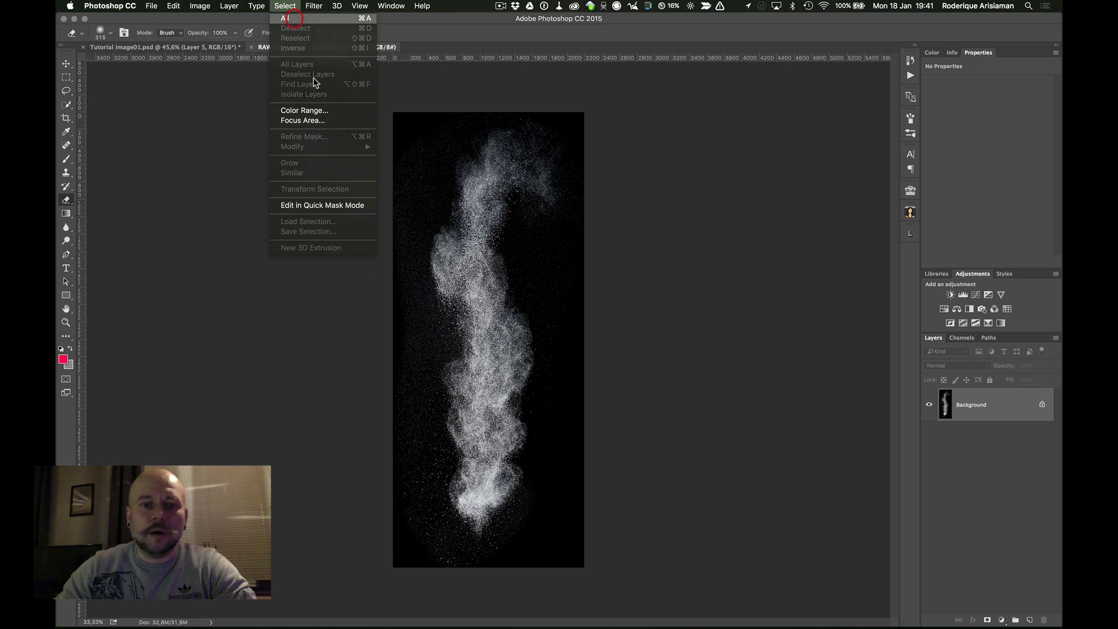
click(294, 18)
click(174, 6)
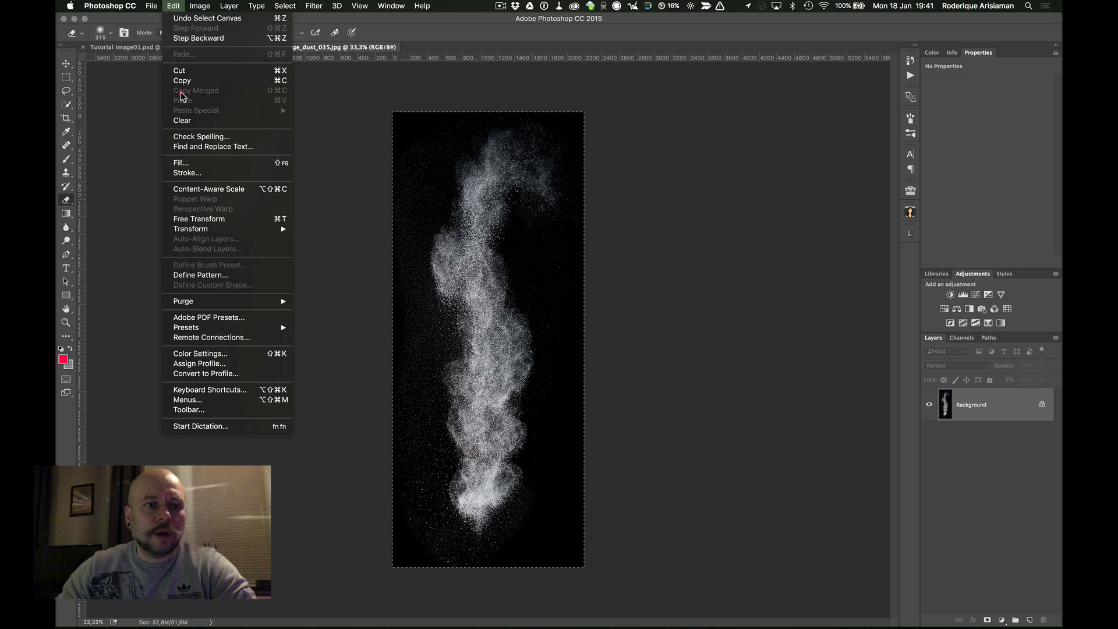
click(182, 82)
click(175, 6)
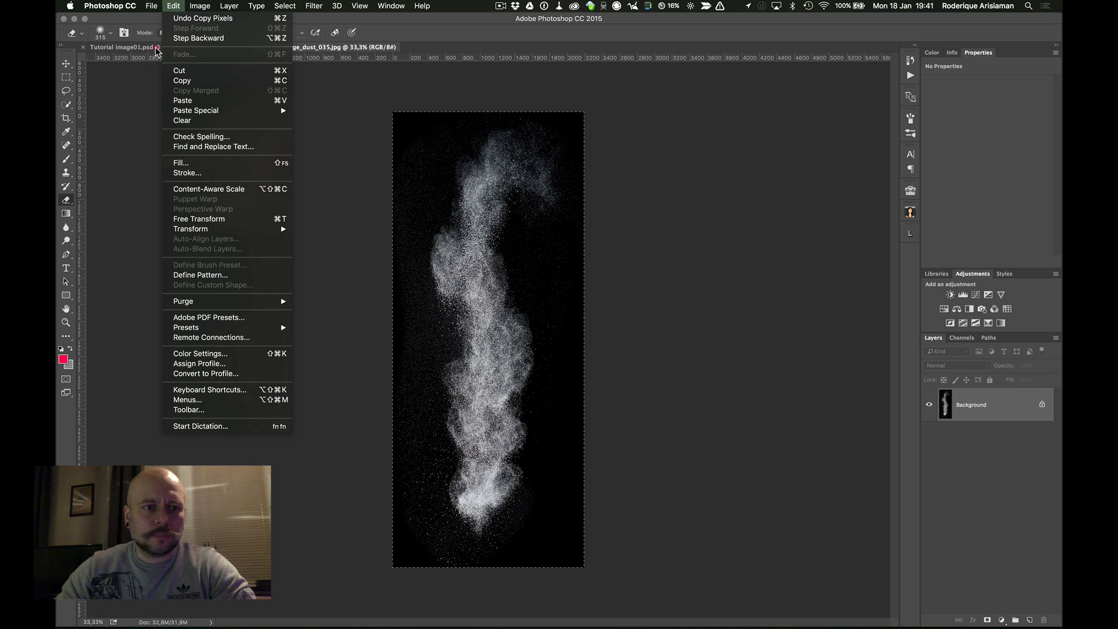
mouse_move(154, 6)
click(173, 76)
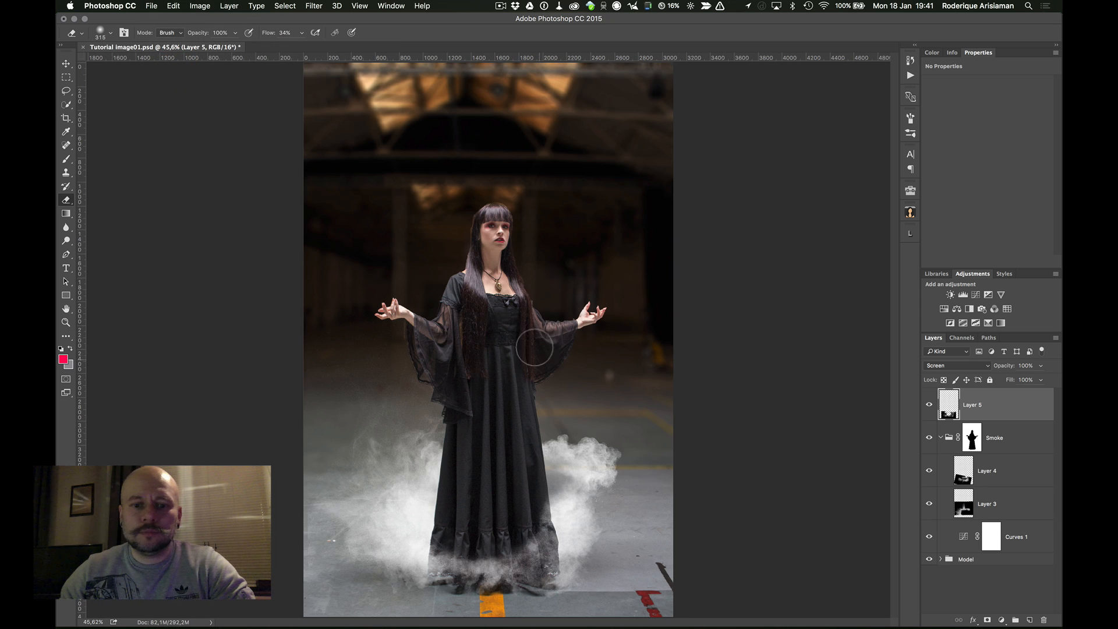
- Paste the copied dust column above Layer 5 and transform it to about 33.5%, positioned above the model's left hand
click(175, 6)
click(191, 103)
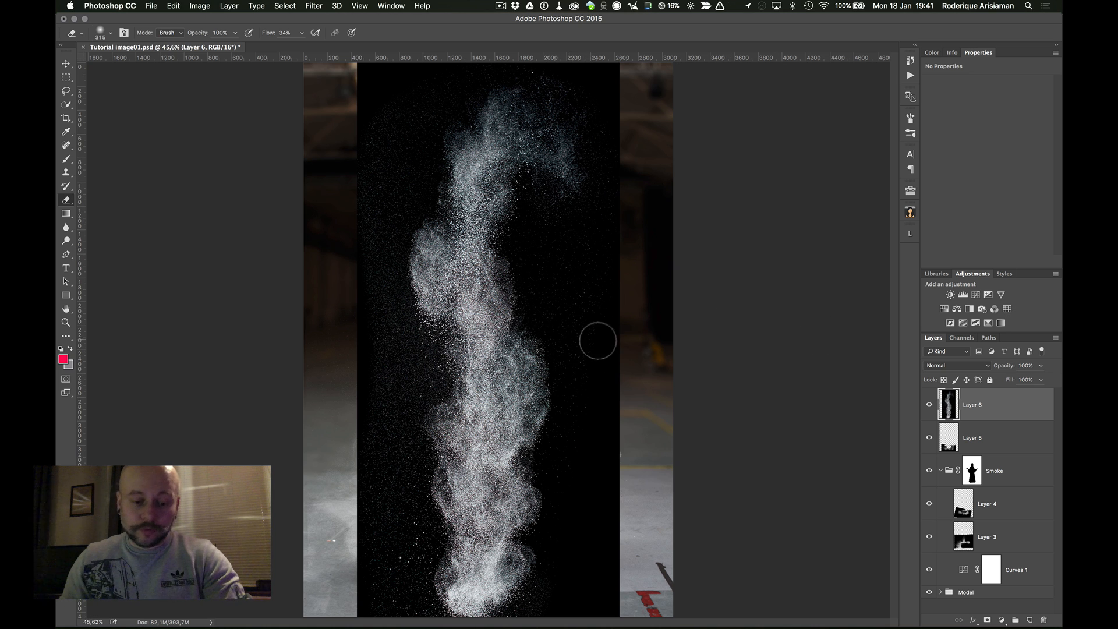
key(super)
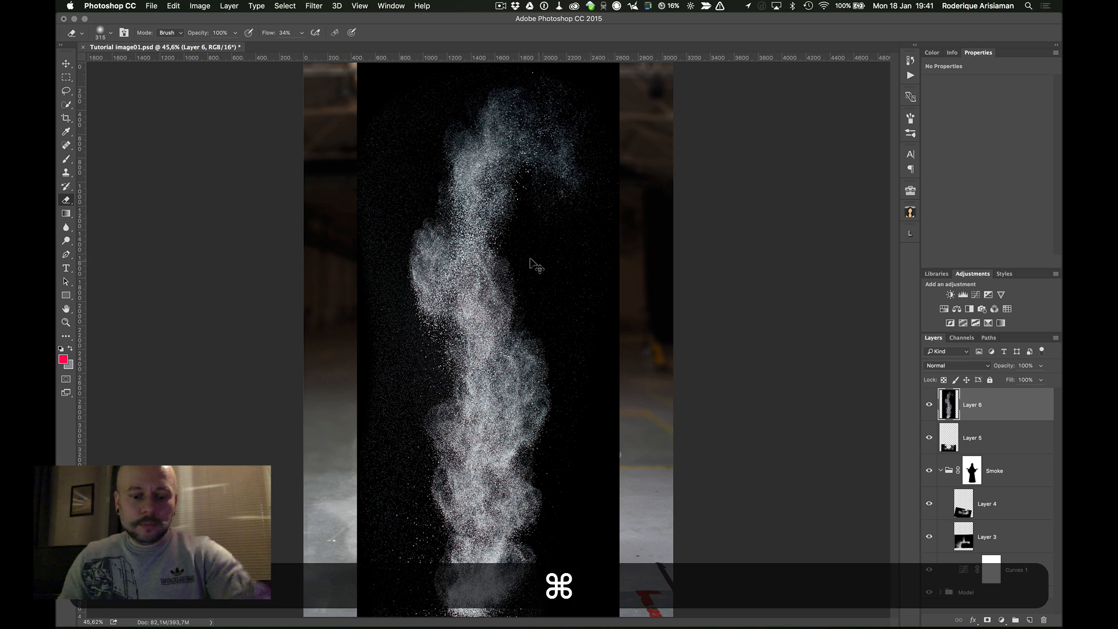
click(167, 5)
click(167, 5)
click(170, 4)
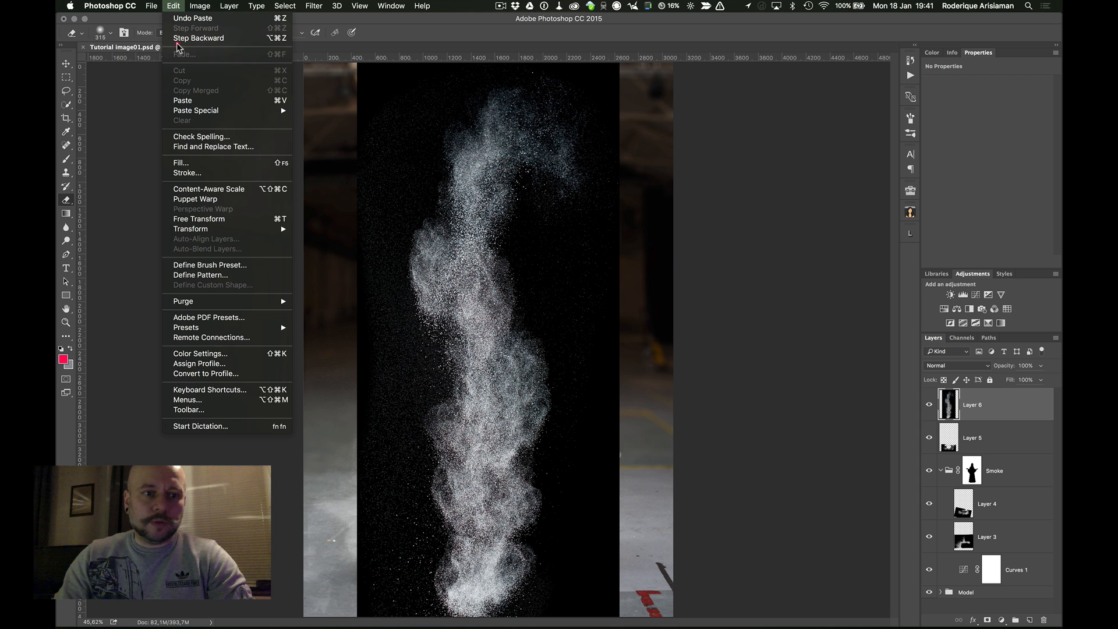
click(201, 219)
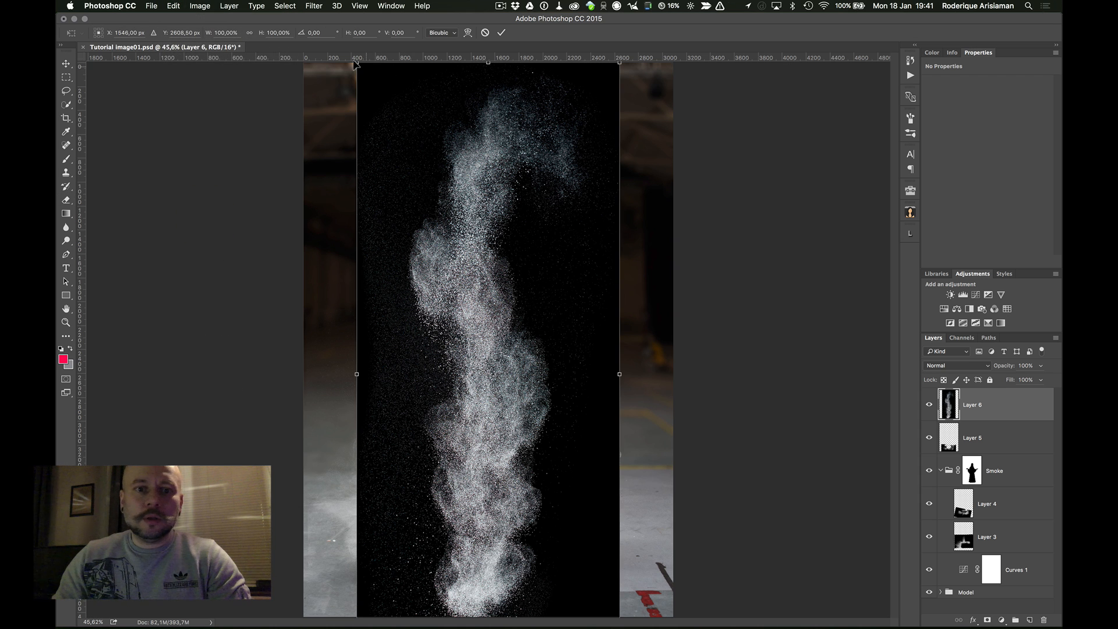
key(alt+shift)
drag(355, 62, 444, 270)
drag(483, 360, 588, 208)
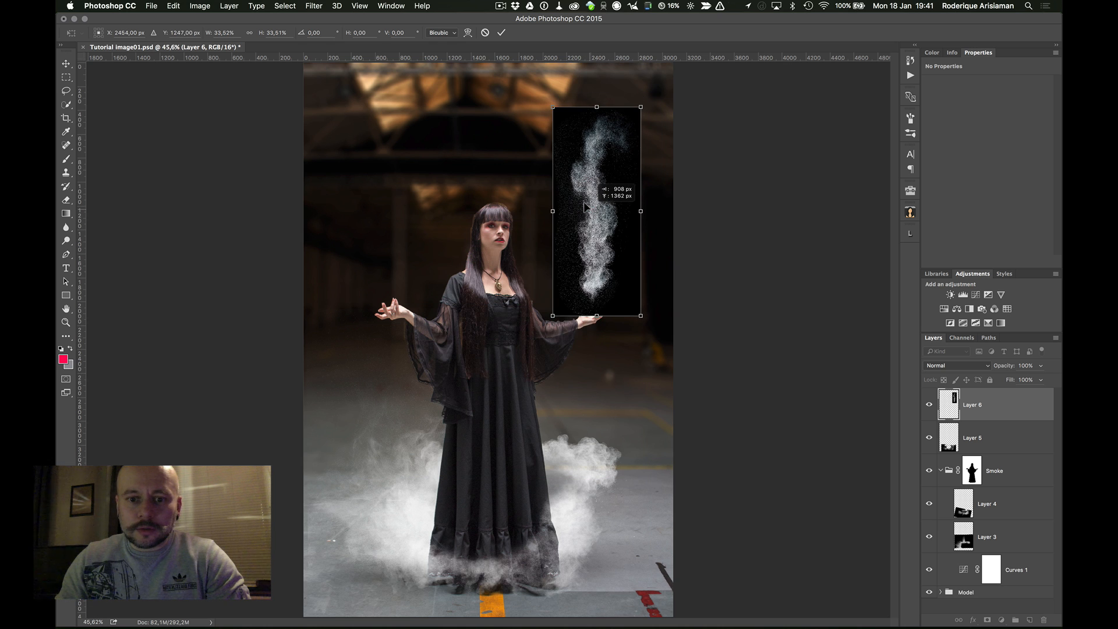
key(Return)
- Set the dust column layer's blend mode to Screen and nudge the smoke onto the fingertips of the model's left hand
key(e)
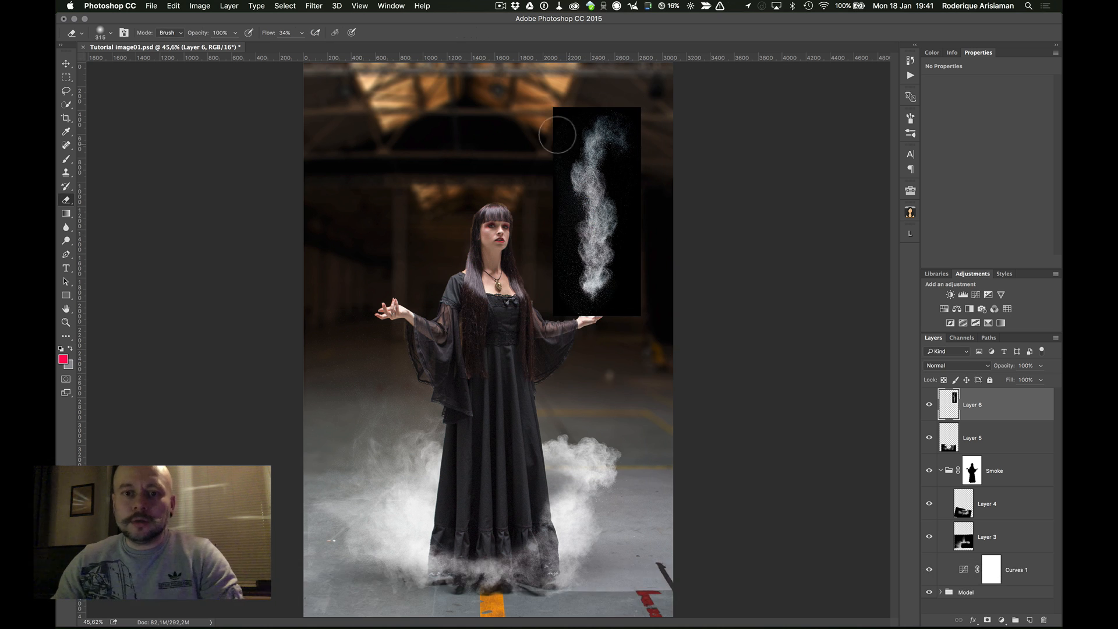
click(955, 367)
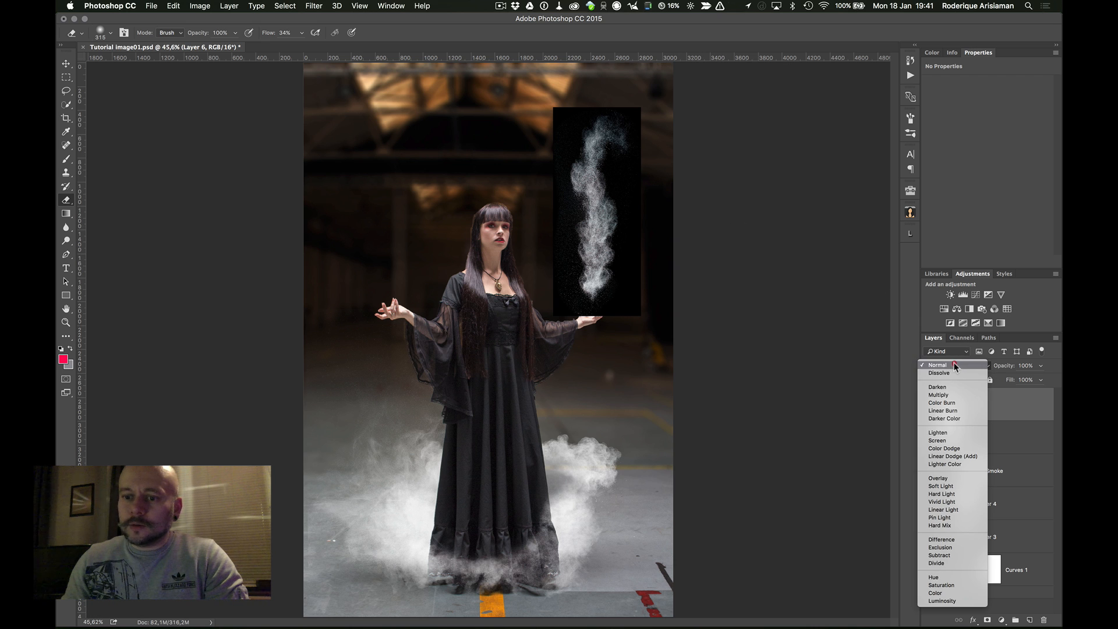
click(952, 443)
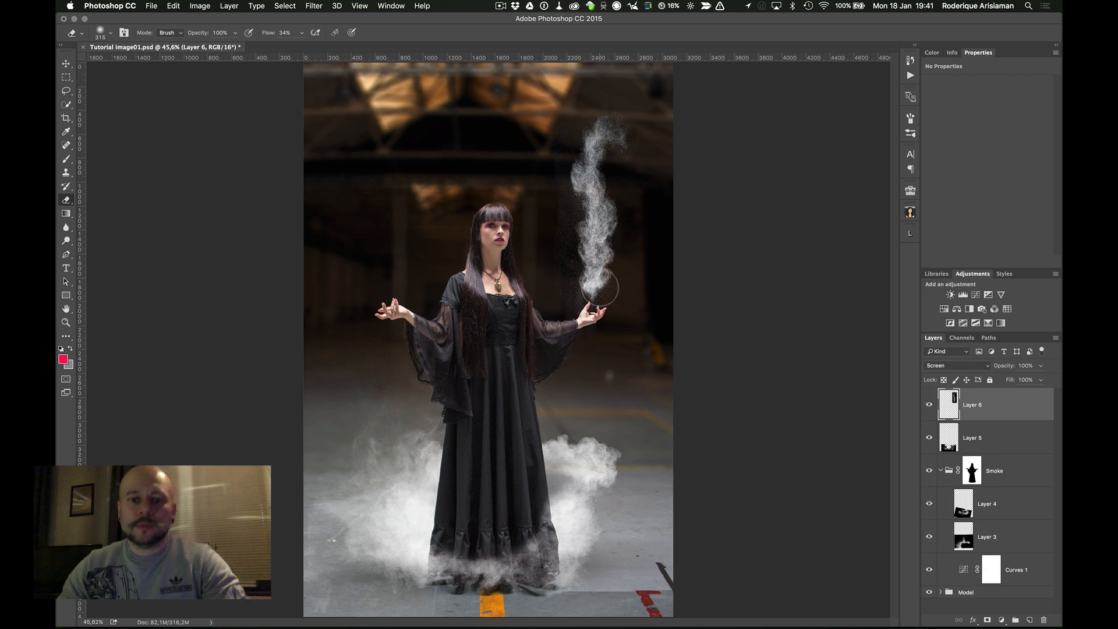
key(v)
drag(600, 252, 597, 248)
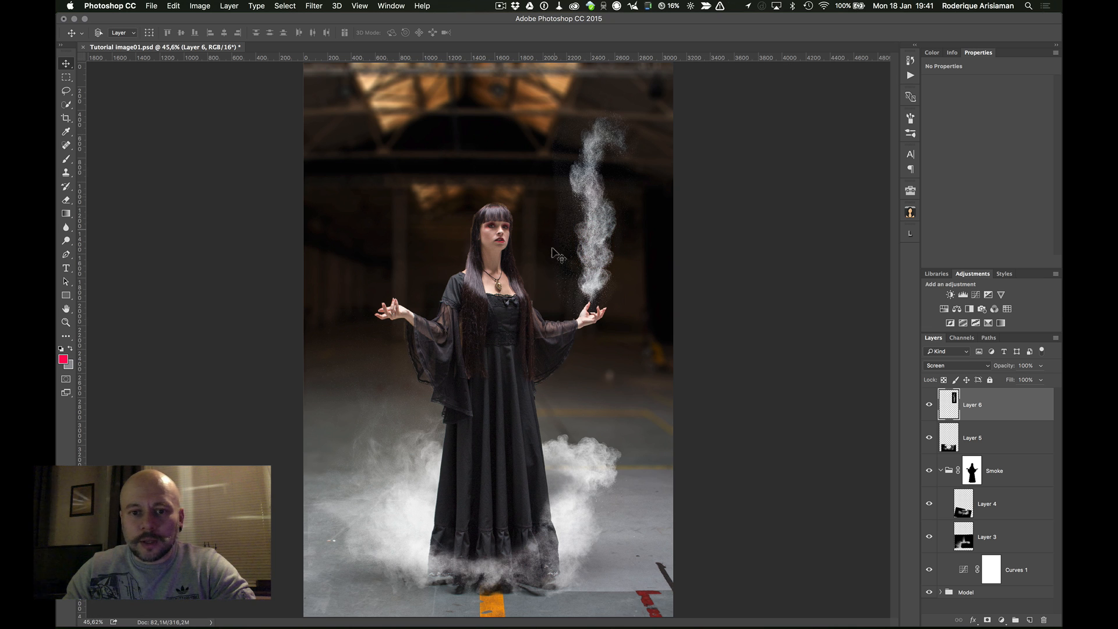
key(super+equal)
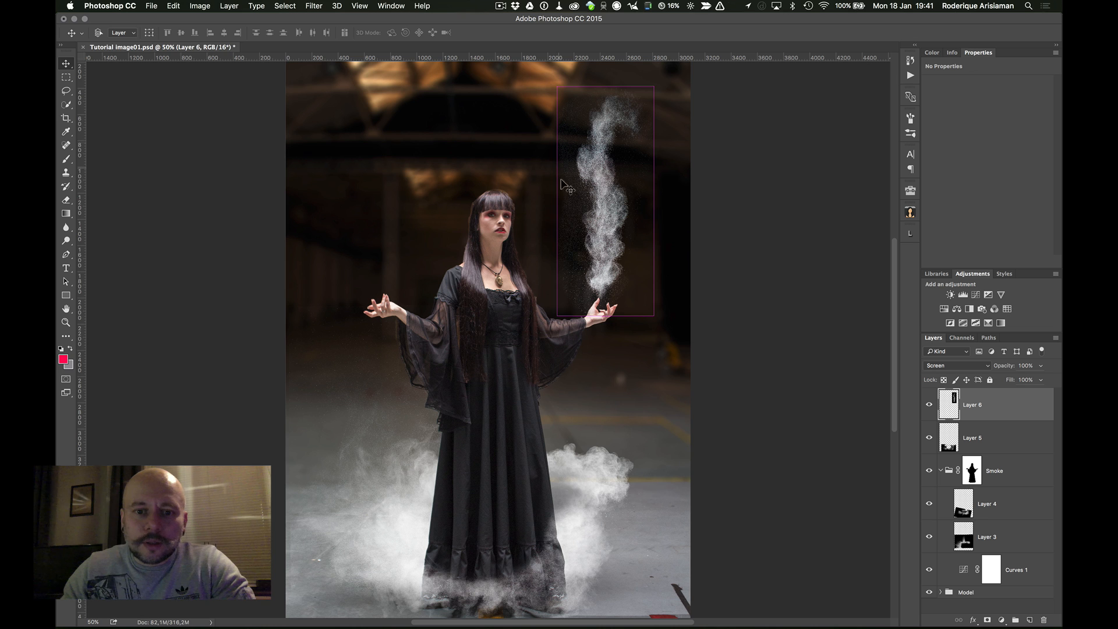
- Erase the stray background and specks around both sides of the smoke column on Layer 6 with the Eraser
click(574, 245)
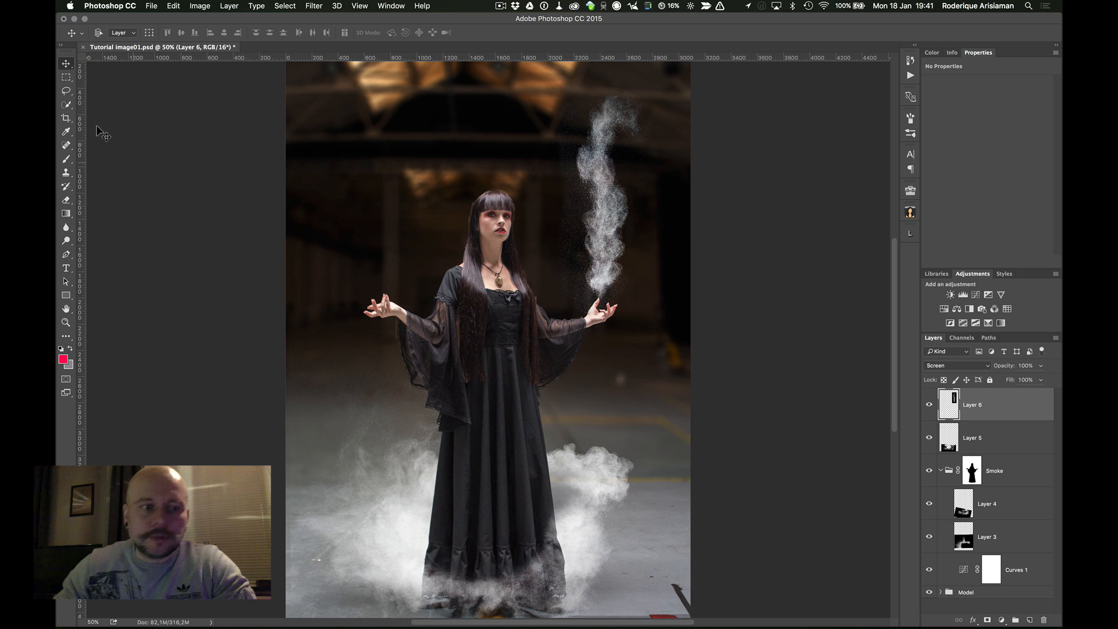
click(66, 201)
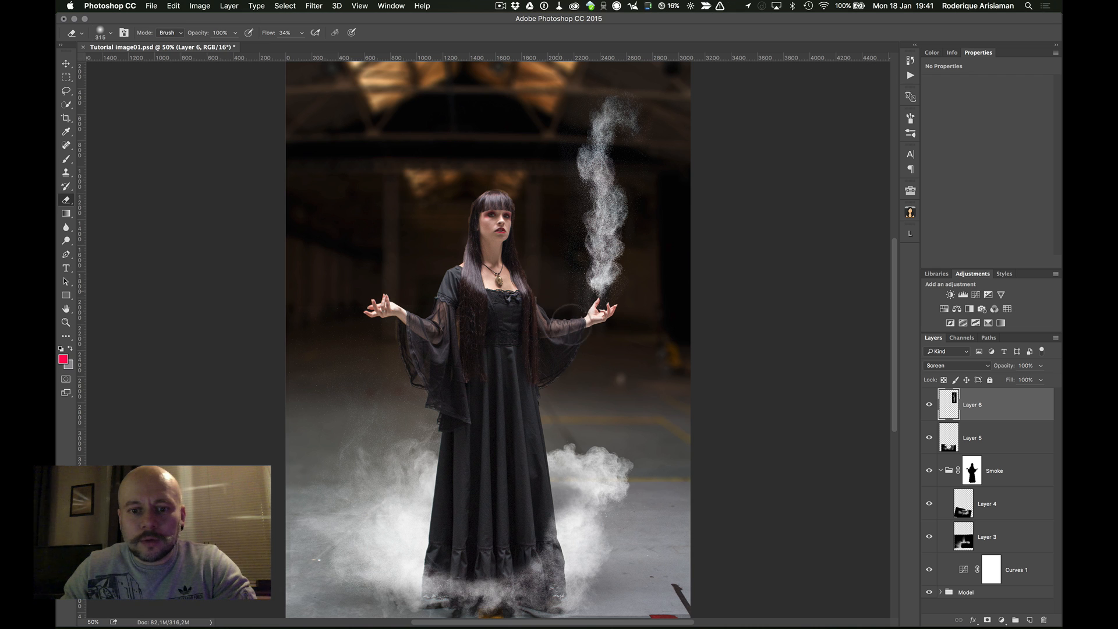
click(544, 264)
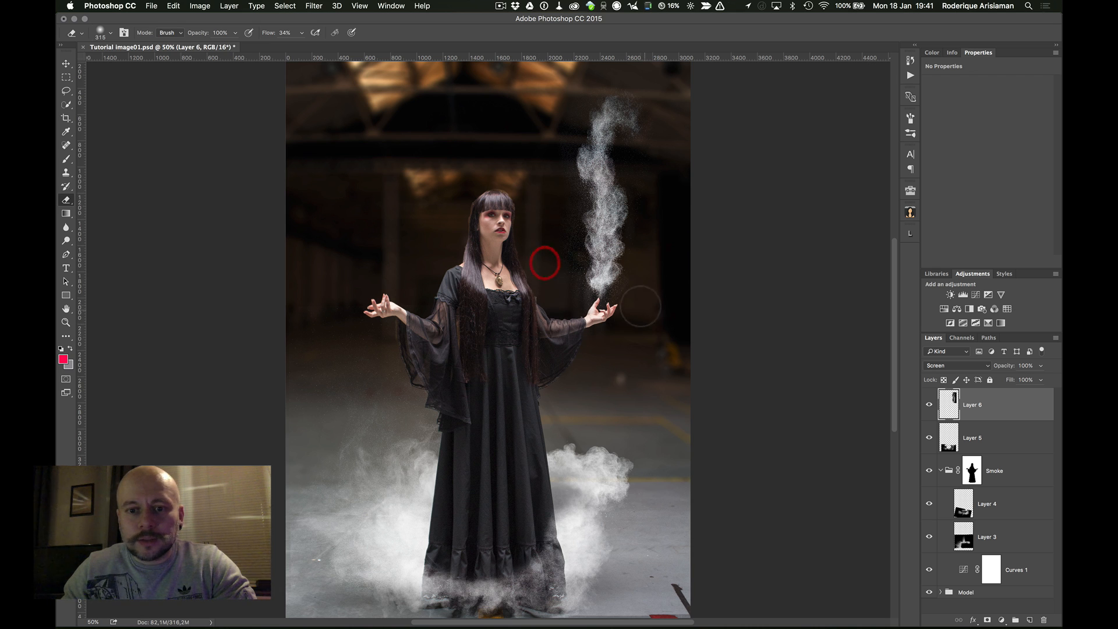
click(639, 287)
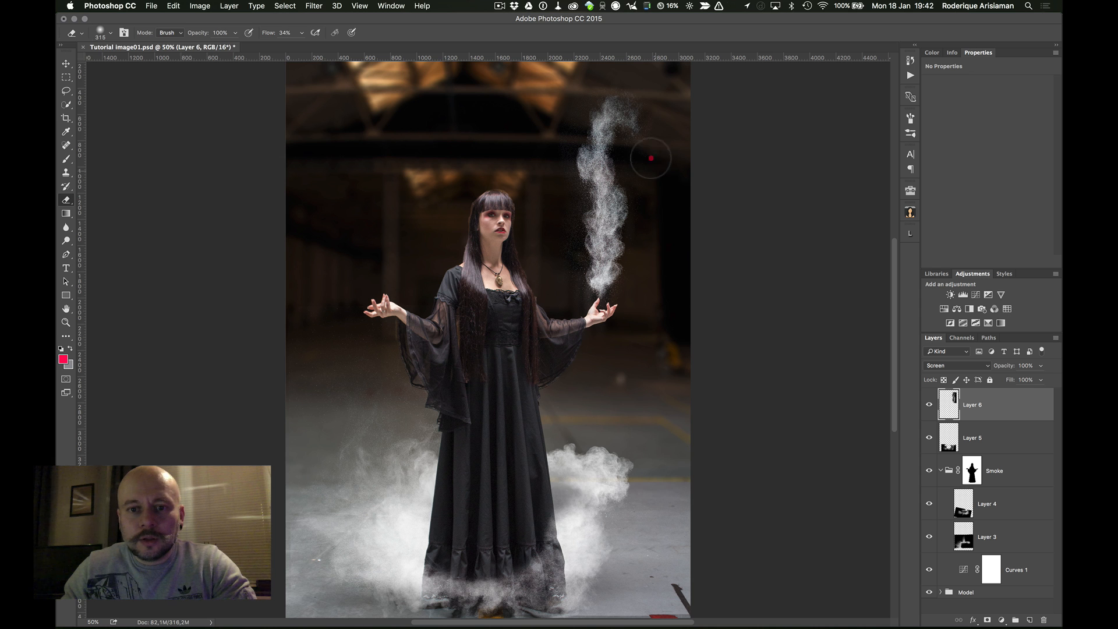
click(560, 257)
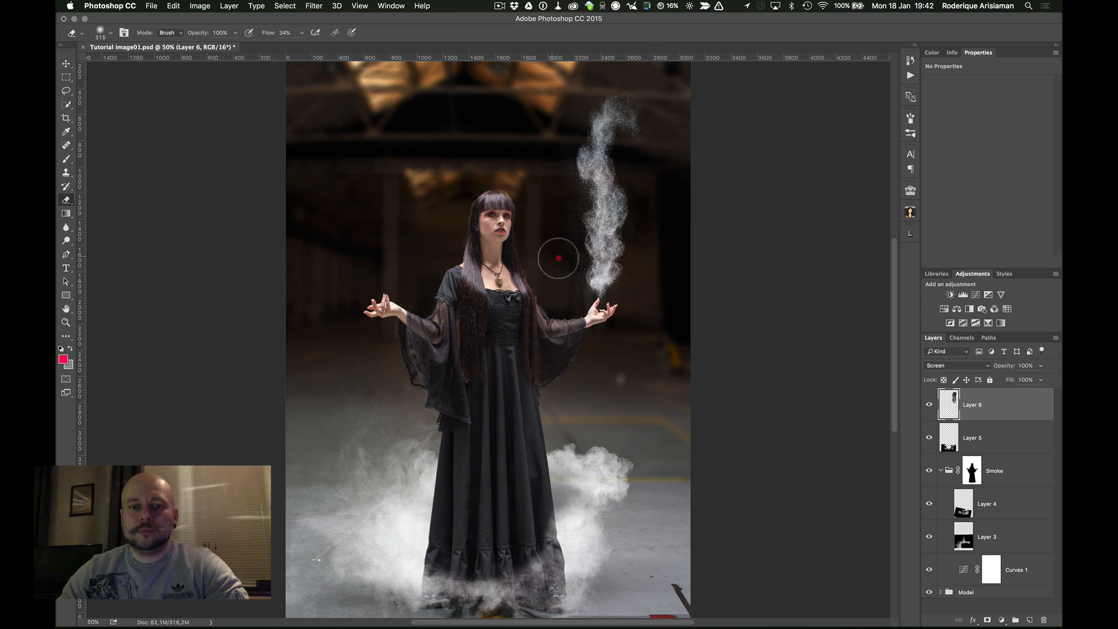
click(548, 231)
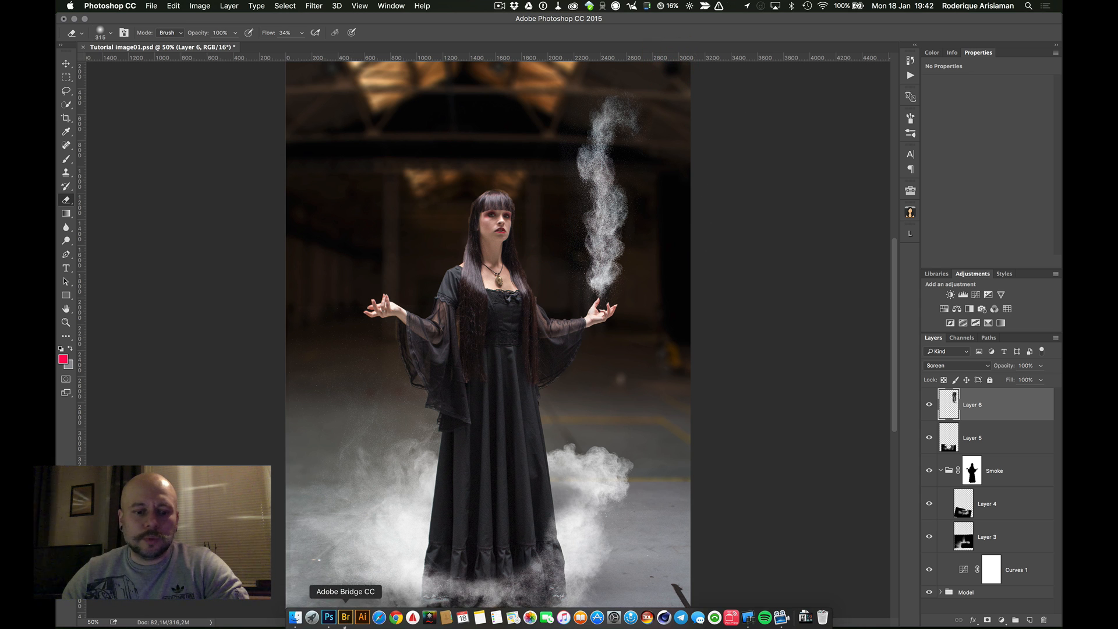
- Switch to Adobe Bridge, preview RAWexchange_dust_068.jpg at full screen and open it in Photoshop
click(346, 622)
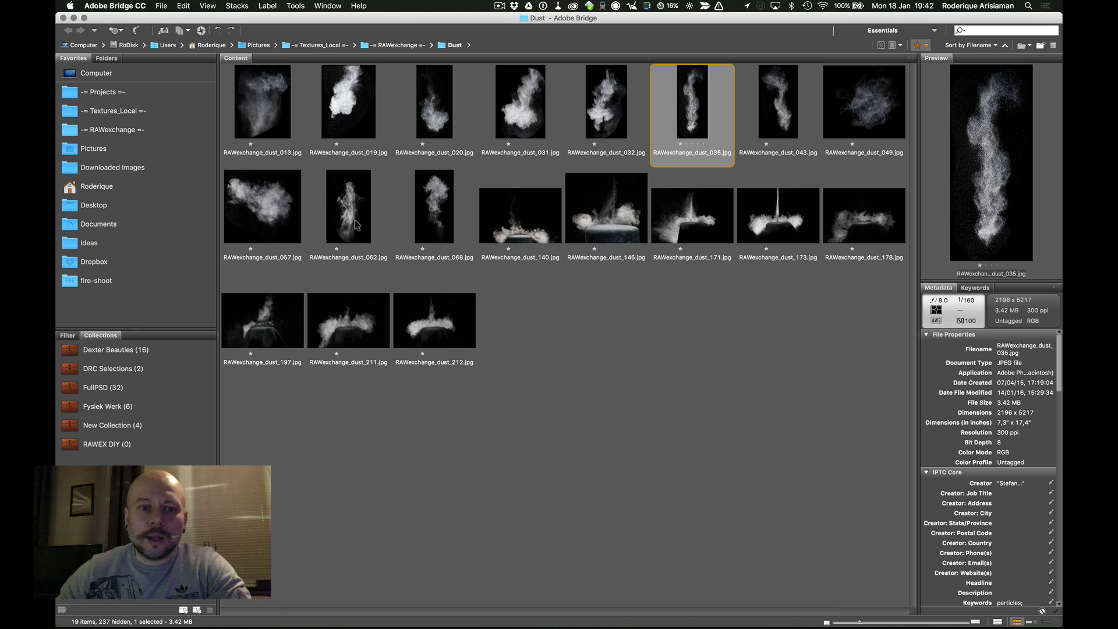
click(432, 198)
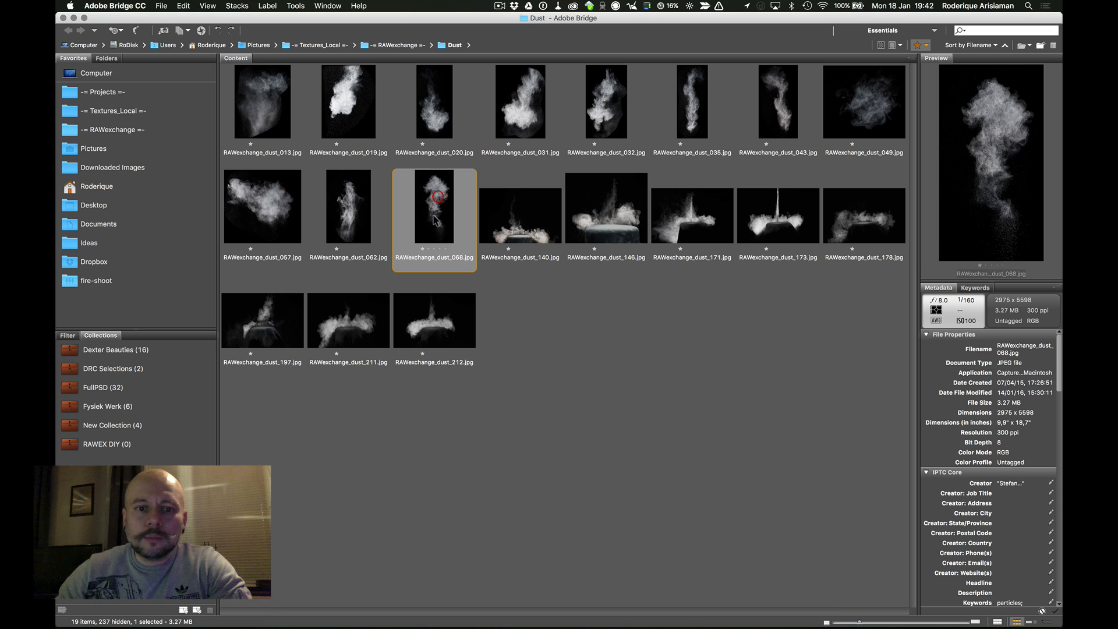
key(space)
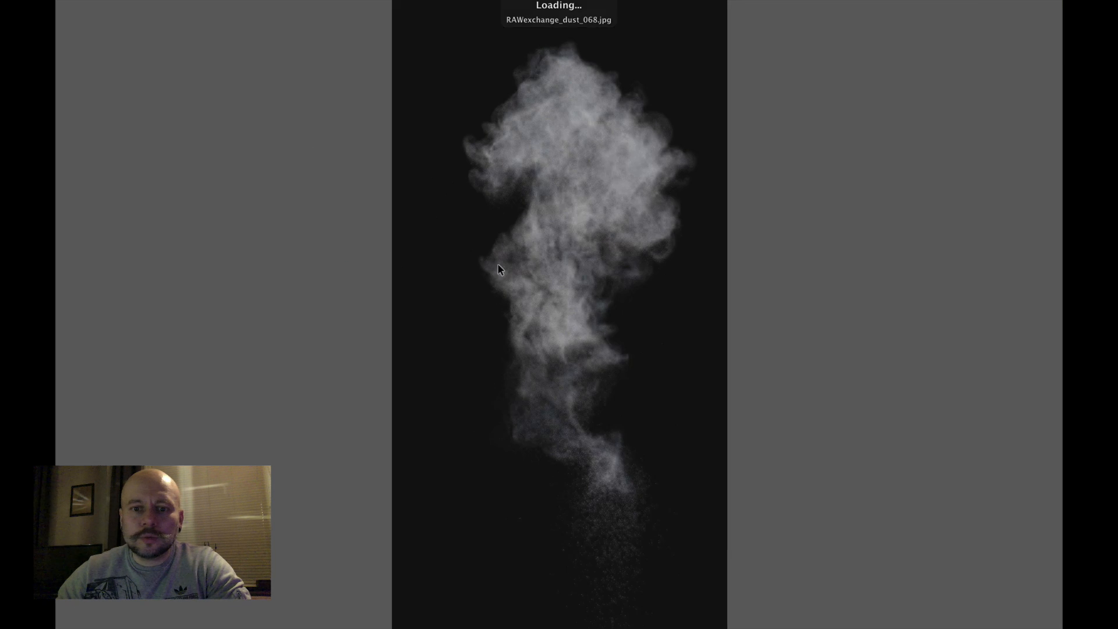
key(space)
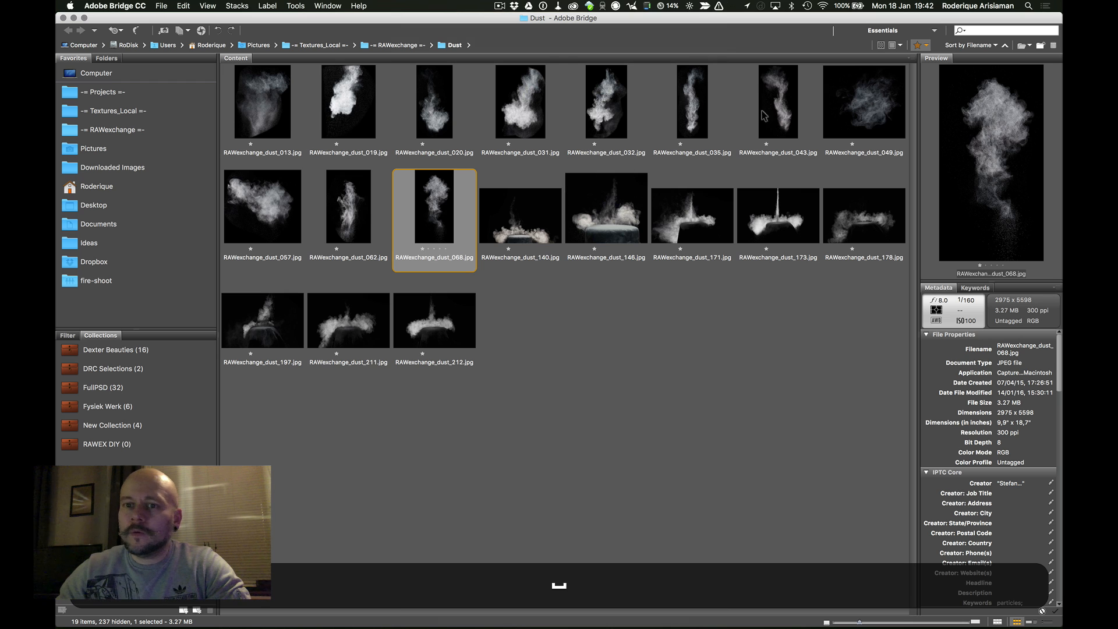
double_click(432, 199)
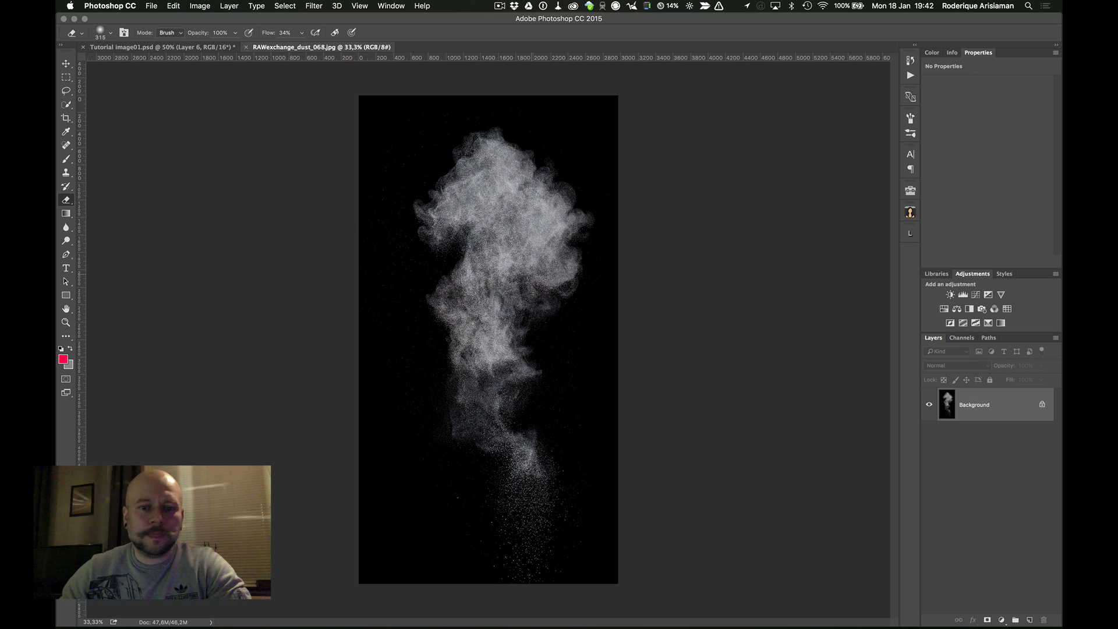
- Copy the entire RAWexchange_dust_068.jpg image to the clipboard and close that document
click(284, 7)
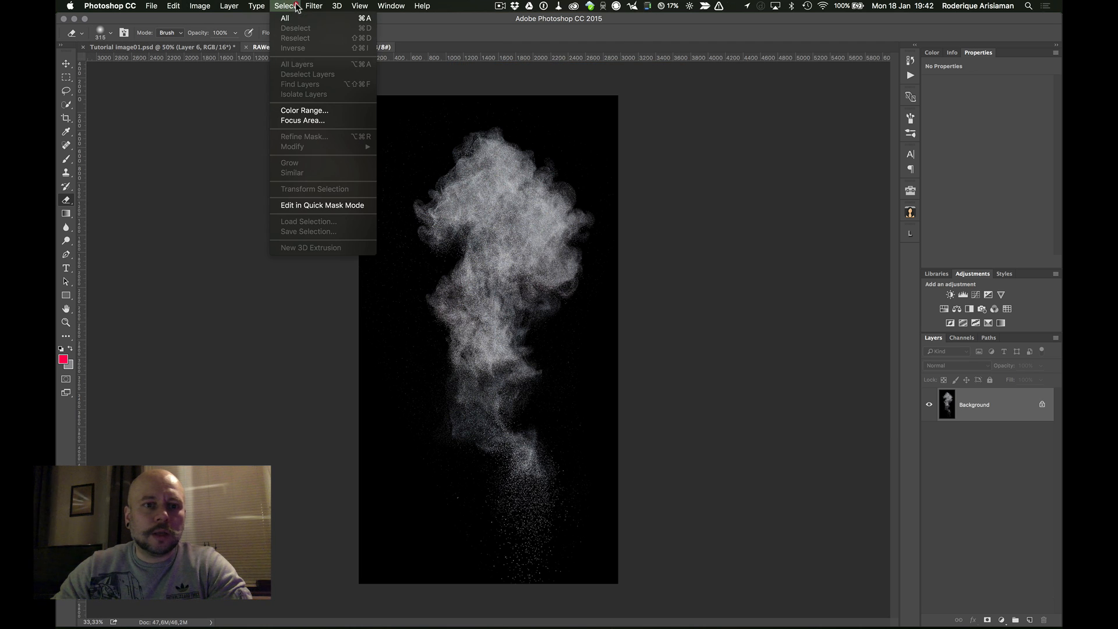
click(295, 18)
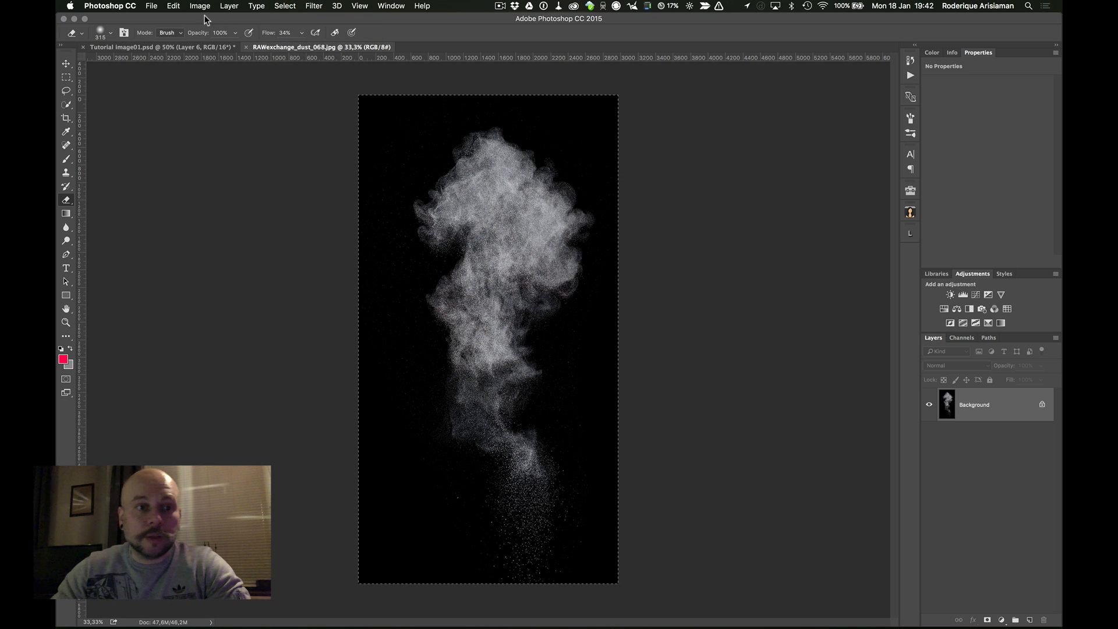
click(174, 9)
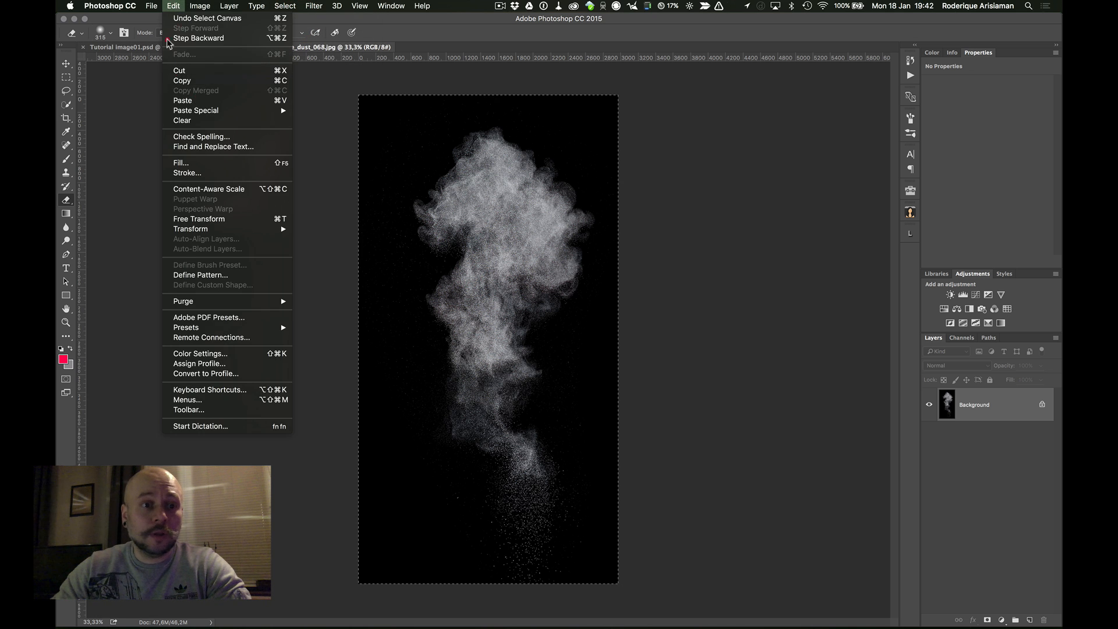
click(187, 82)
click(152, 6)
click(165, 74)
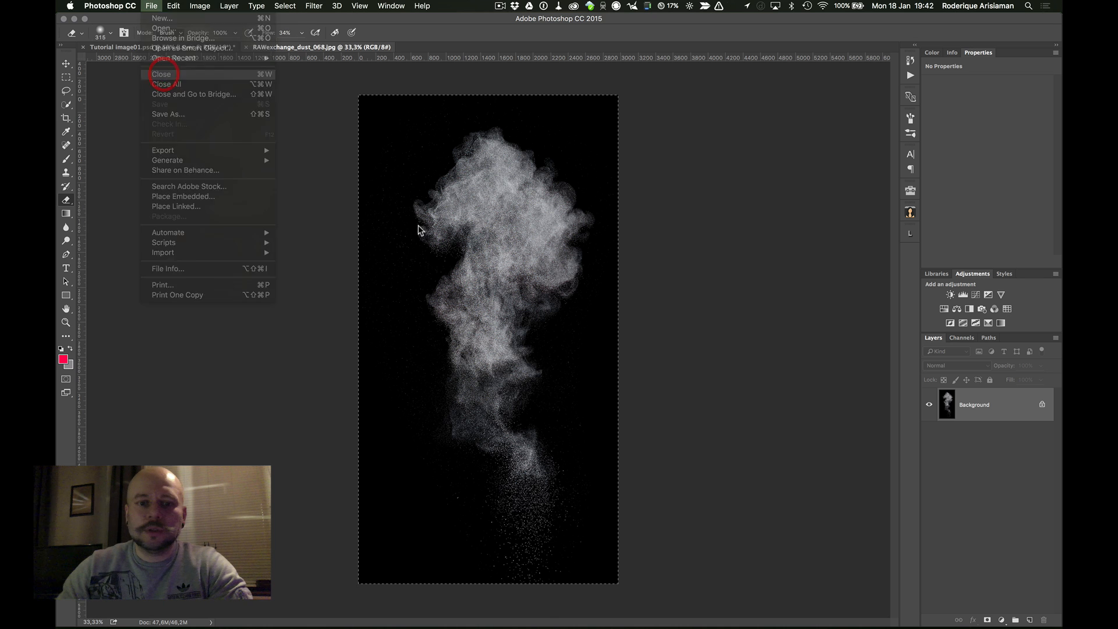
- Paste the copied dust plume above Layer 6 and set its blend mode to Screen
click(174, 6)
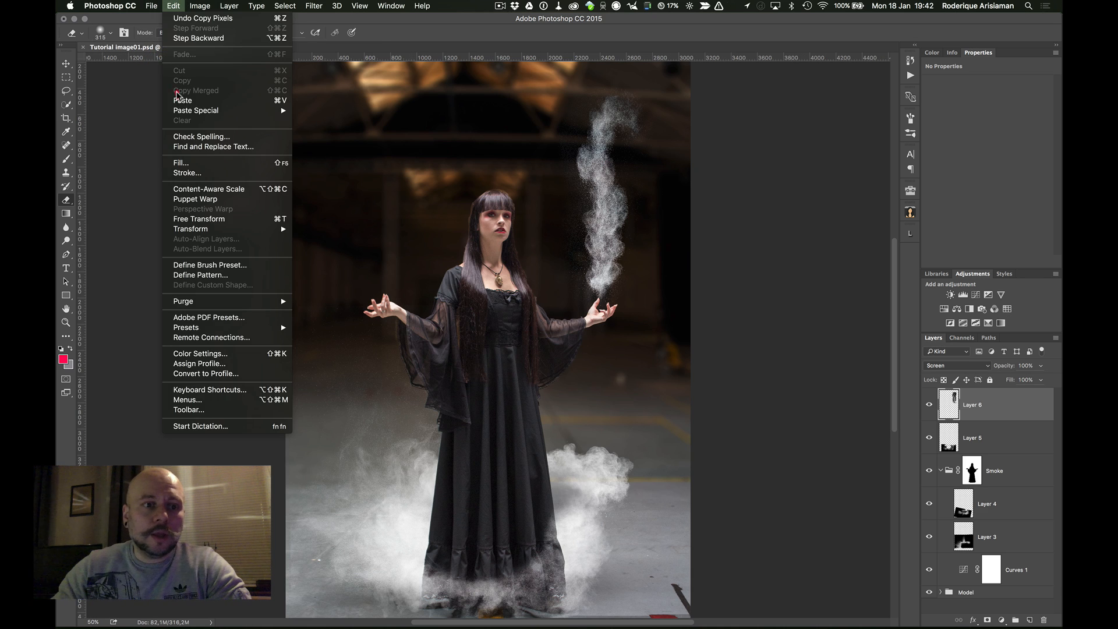
click(179, 99)
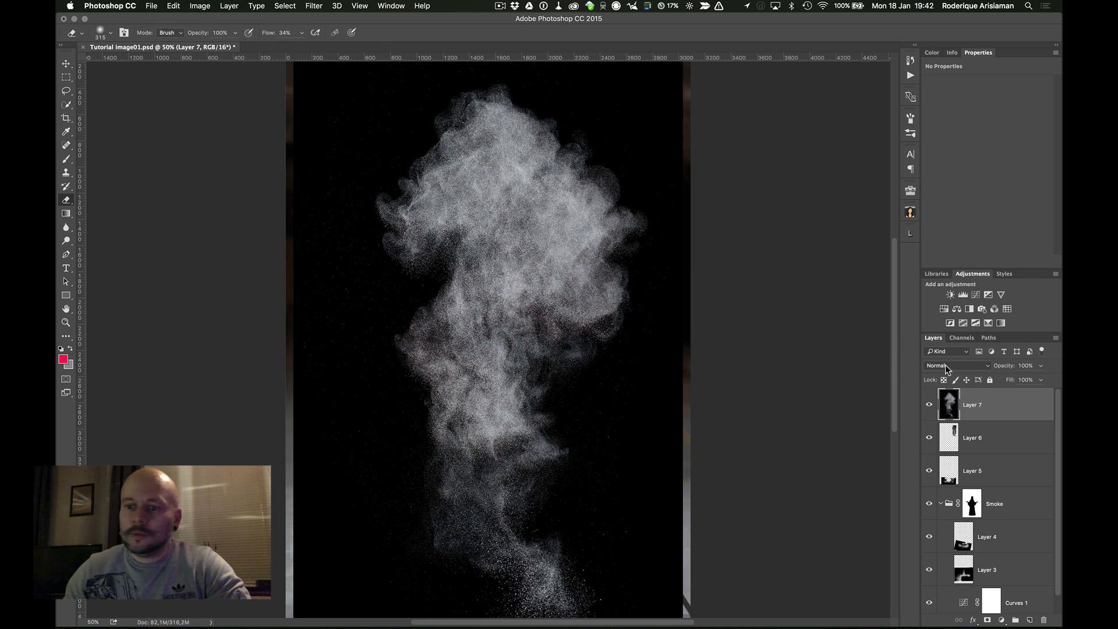
click(946, 365)
click(949, 437)
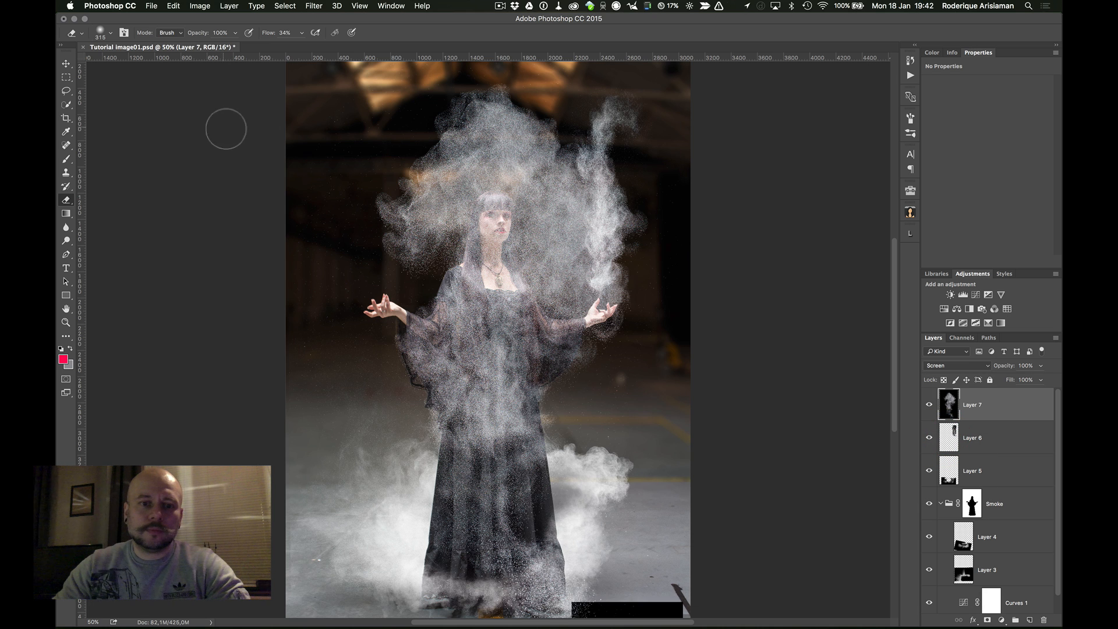
- Transform the pasted dust plume to about 36.6%, turned upside down, and place it rising from the model's right hand
click(174, 6)
click(209, 220)
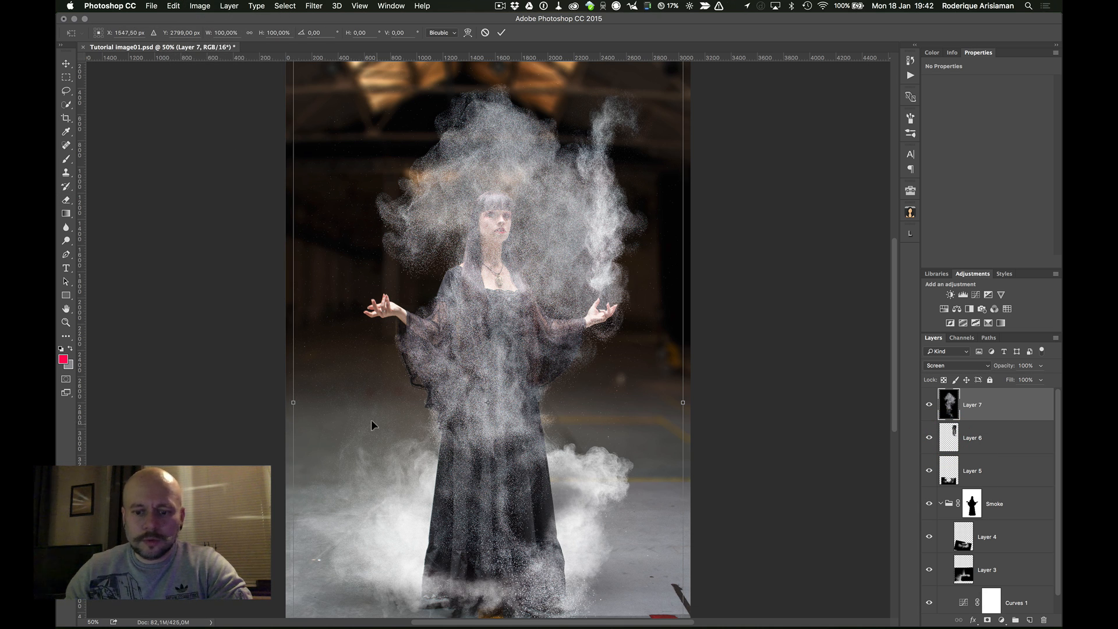
drag(707, 230, 605, 309)
key(shift)
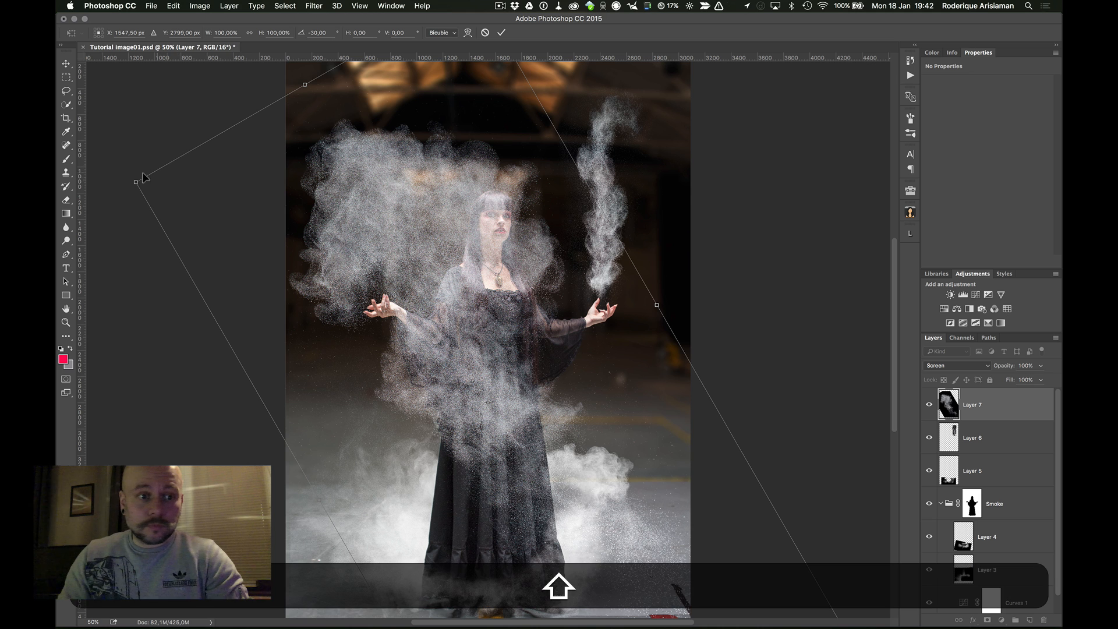
drag(133, 179, 572, 487)
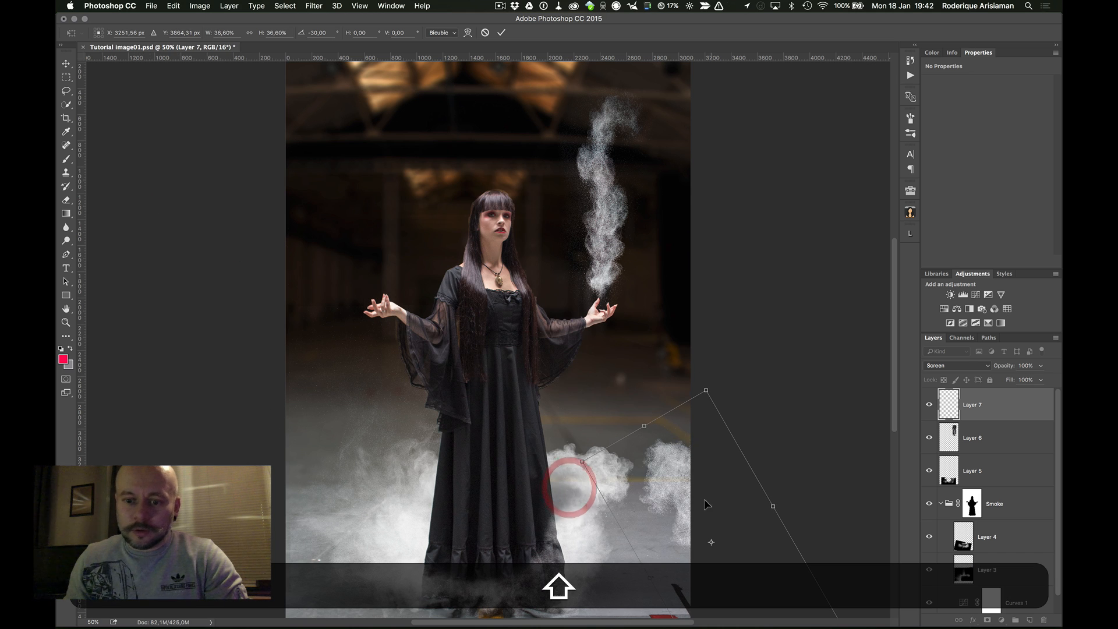
drag(687, 493, 387, 175)
key(shift)
drag(275, 150, 457, 316)
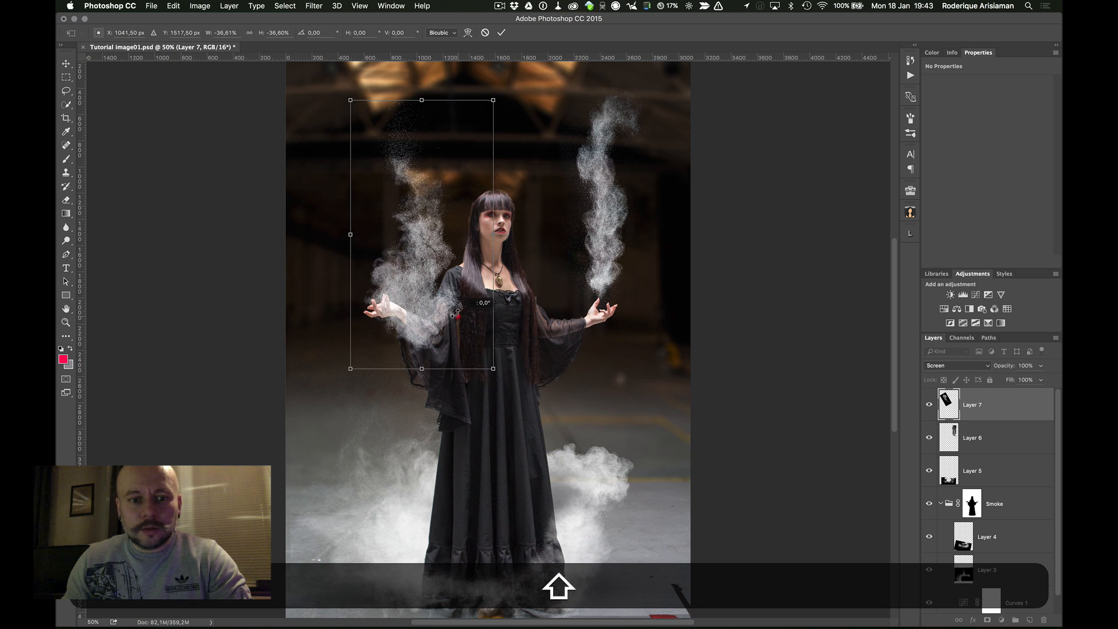
drag(406, 277, 371, 246)
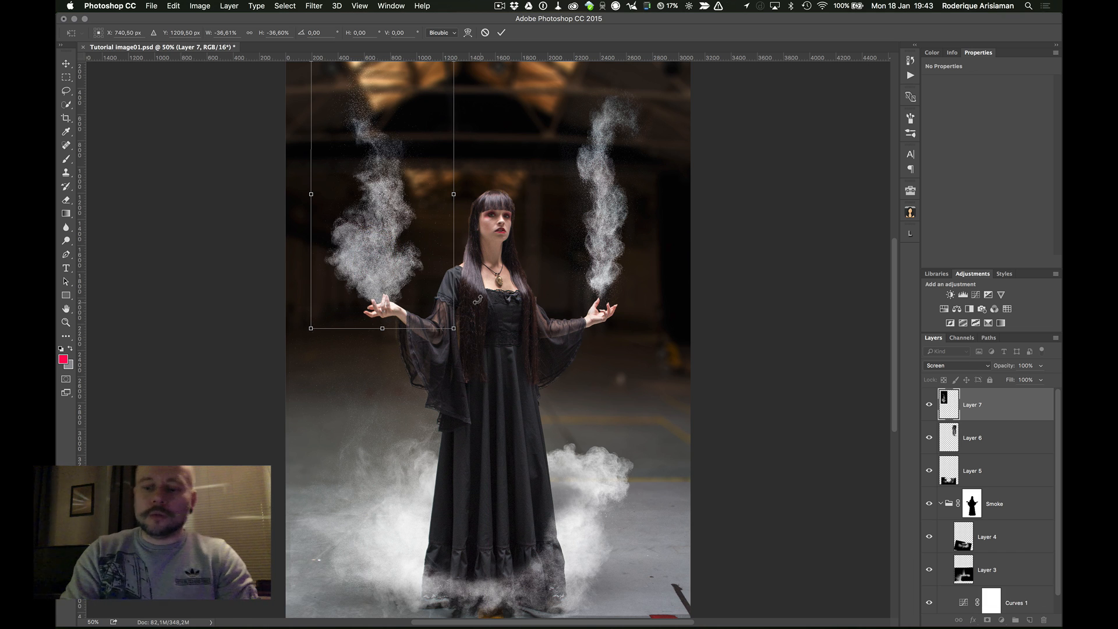
key(Return)
- Add a Color Balance adjustment layer above Layer 7 and float its properties over the canvas
key(e)
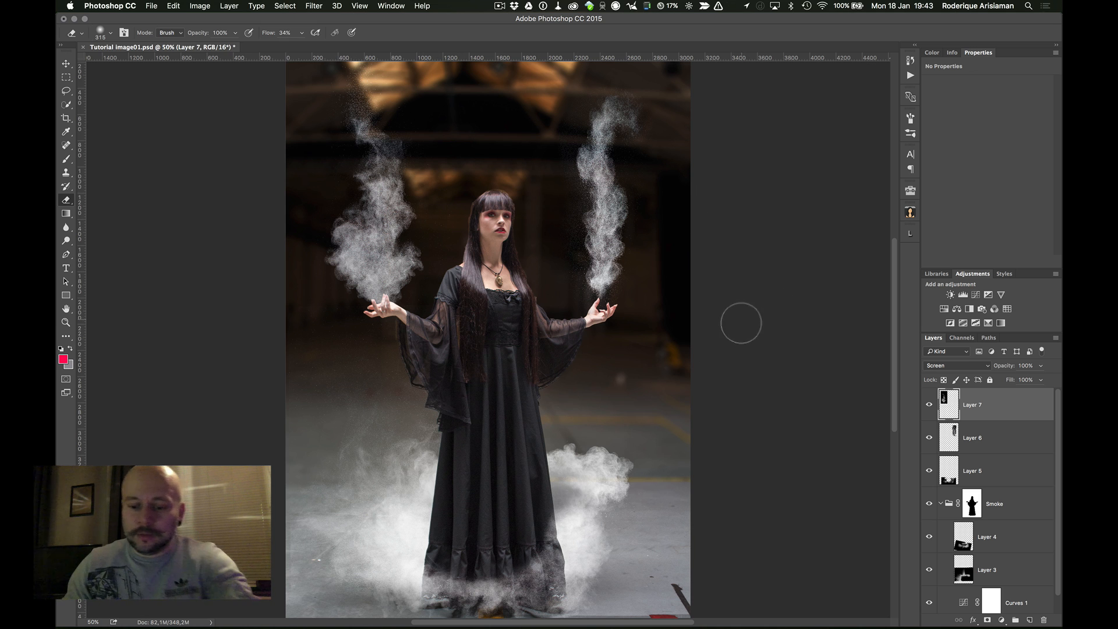
key(super+0)
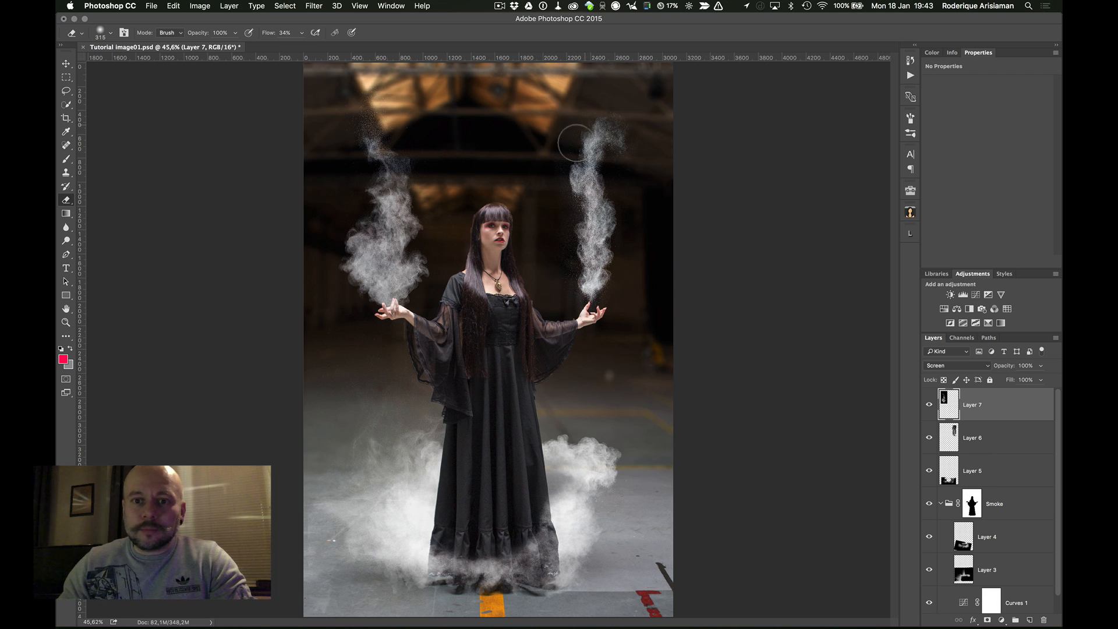
click(1002, 621)
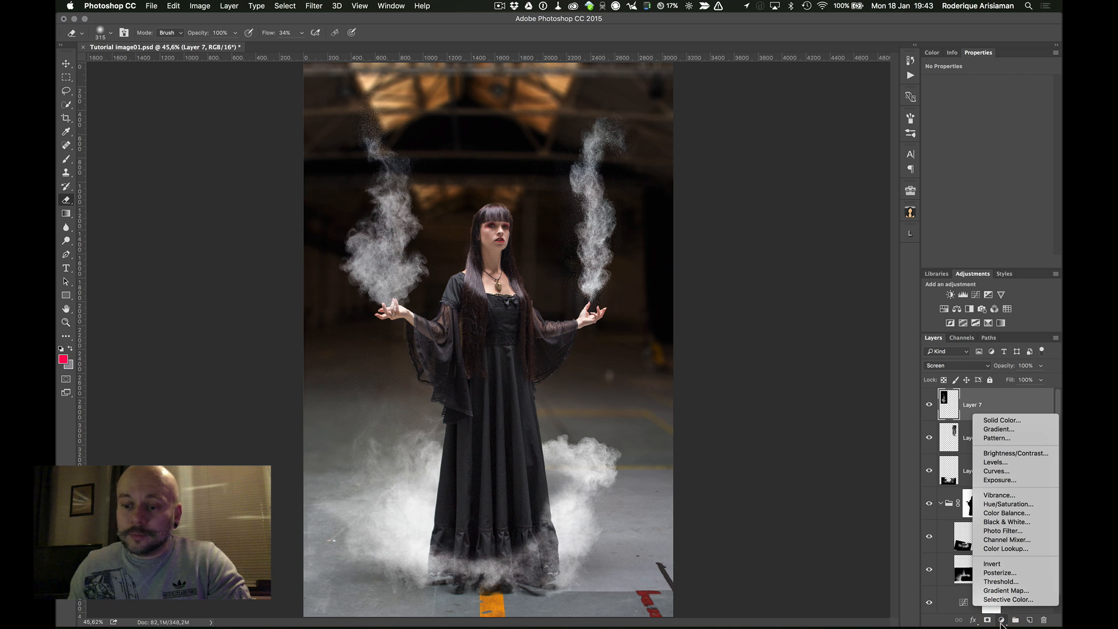
click(1008, 515)
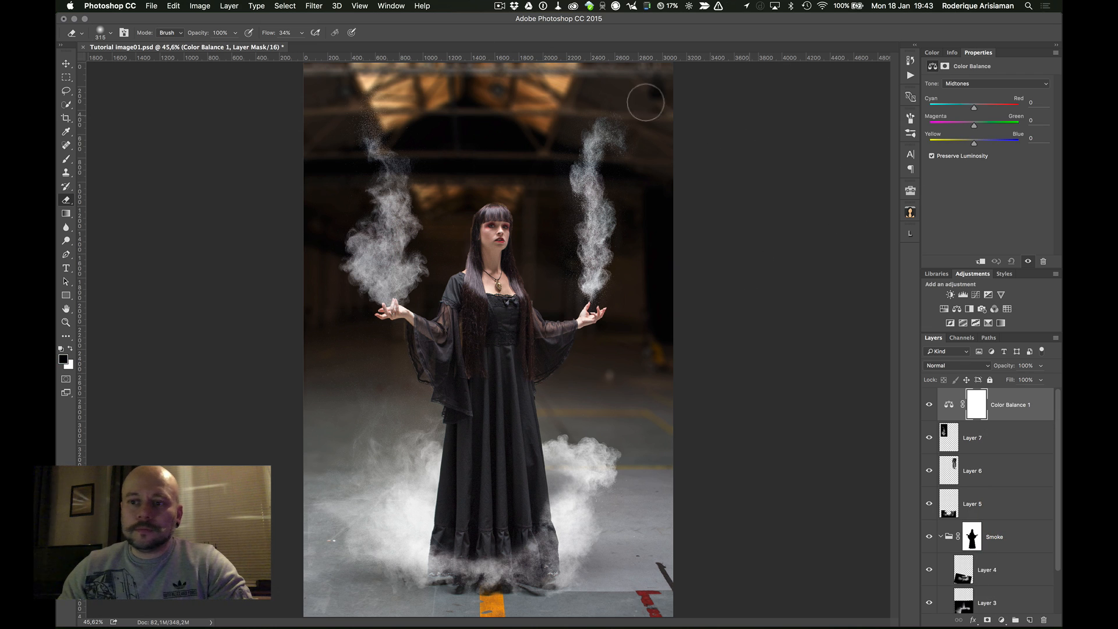
drag(978, 53, 703, 102)
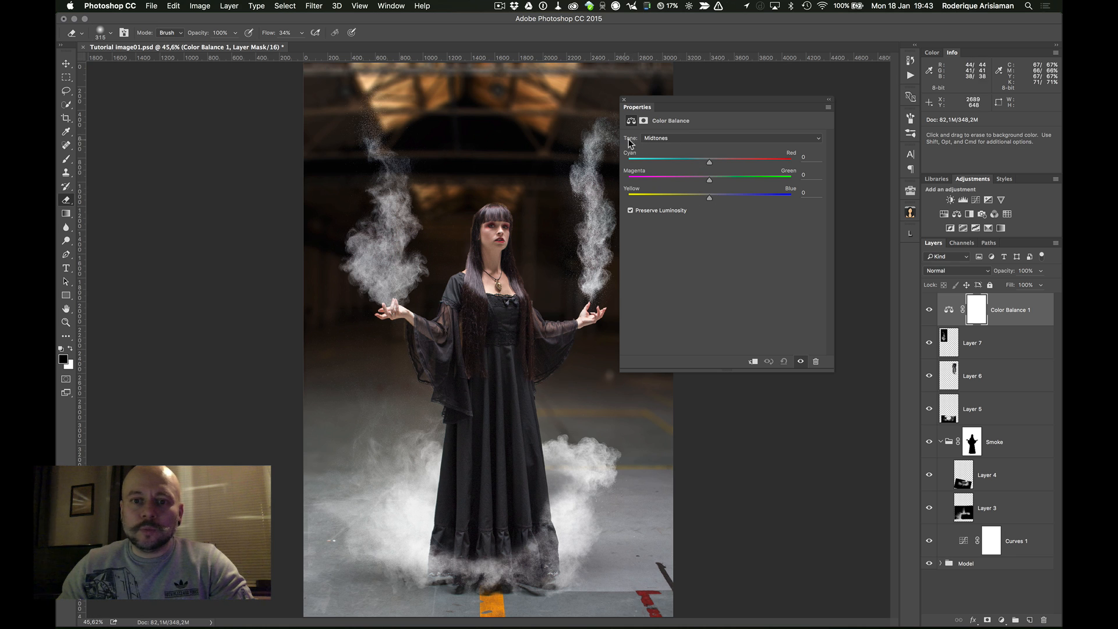
- Try out the Midtones sliders of the Color Balance adjustment and reset it to its defaults
click(670, 139)
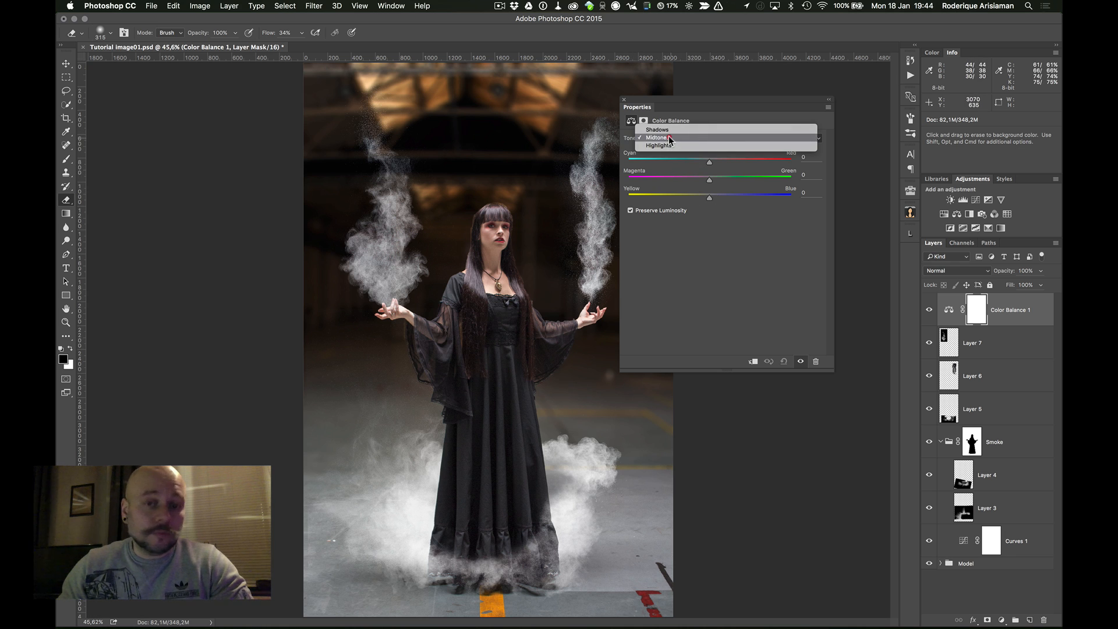
click(669, 139)
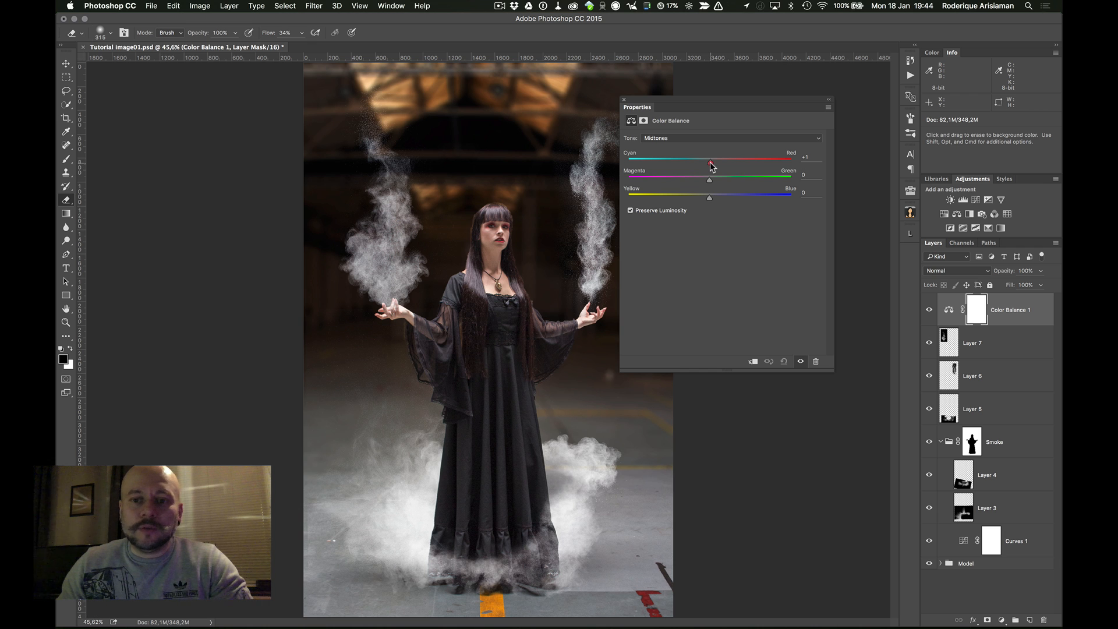
mouse_move(710, 162)
mouse_down()
mouse_move(764, 173)
mouse_move(654, 161)
mouse_move(708, 167)
mouse_up()
click(804, 157)
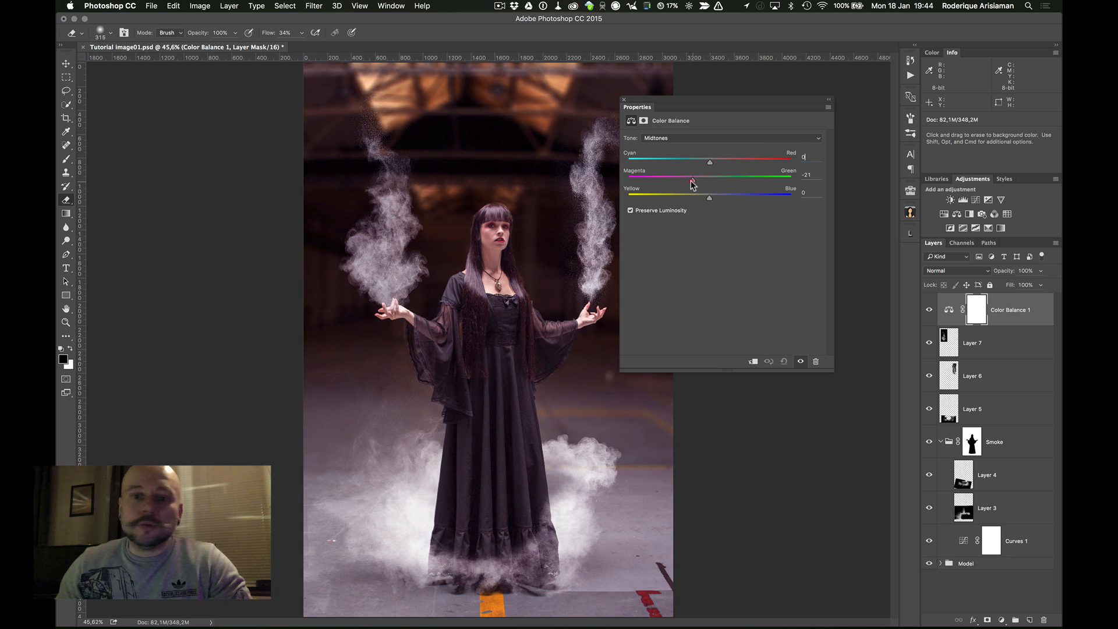
mouse_move(693, 184)
mouse_down()
mouse_move(761, 185)
mouse_move(712, 180)
mouse_move(700, 198)
mouse_move(659, 197)
mouse_move(756, 198)
mouse_move(680, 198)
mouse_move(728, 199)
mouse_move(707, 199)
mouse_up()
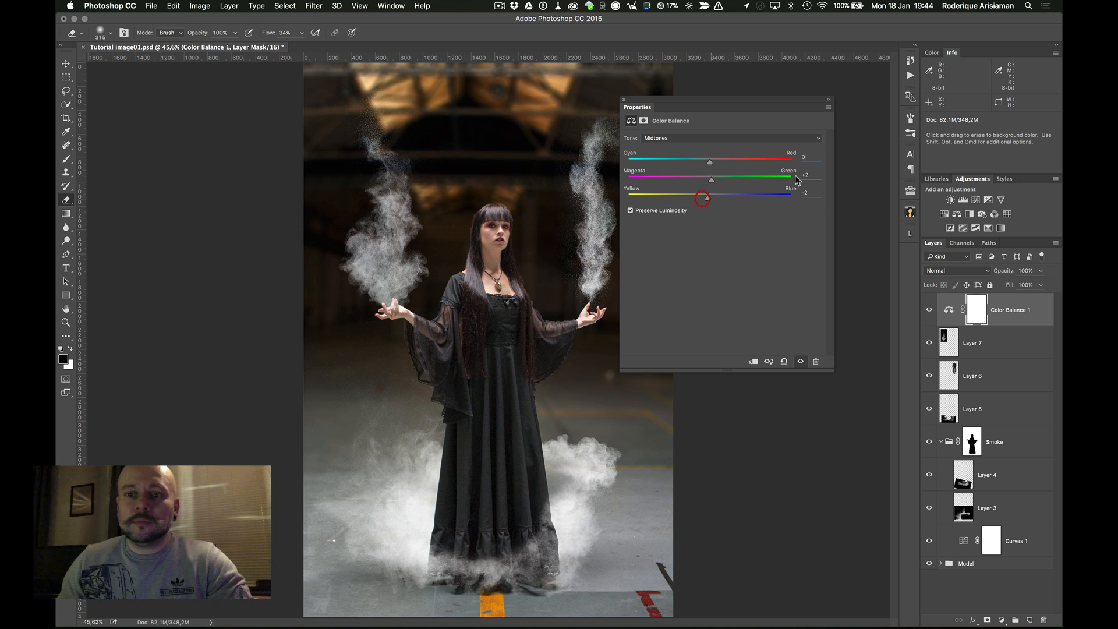
click(784, 361)
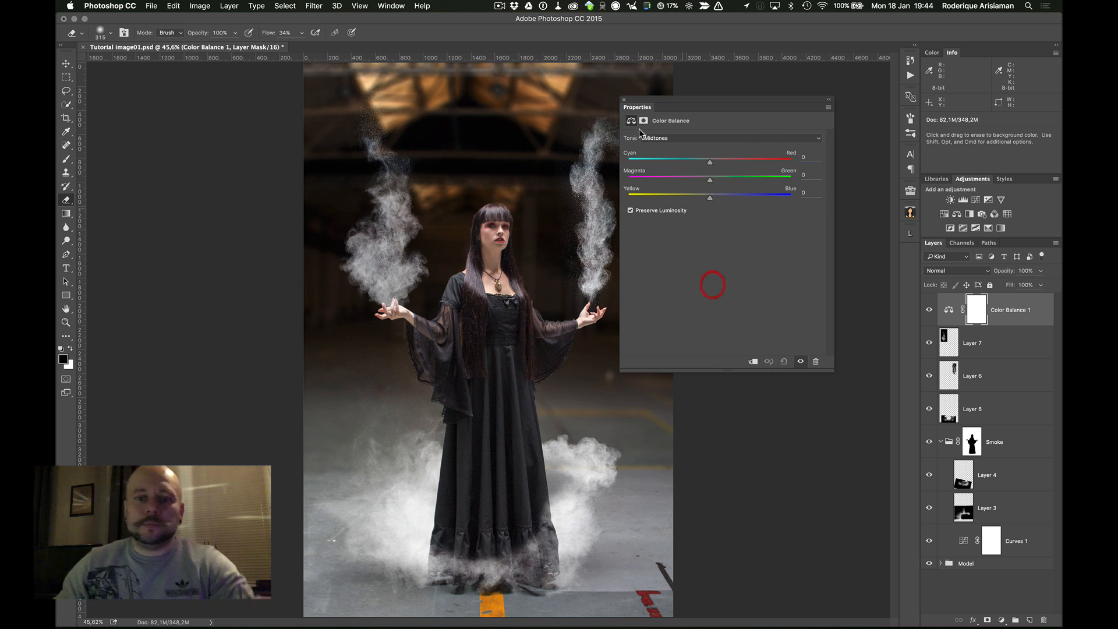
- Move the floating Color Balance properties clear of the photo so the whole image can be seen
drag(714, 100, 769, 65)
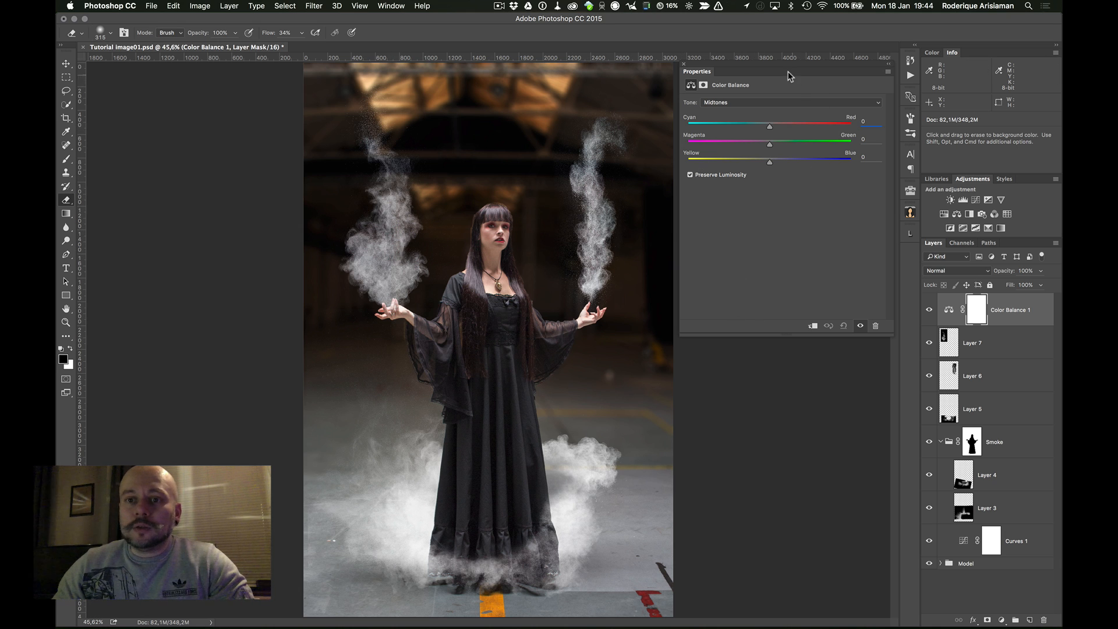
drag(764, 74, 760, 79)
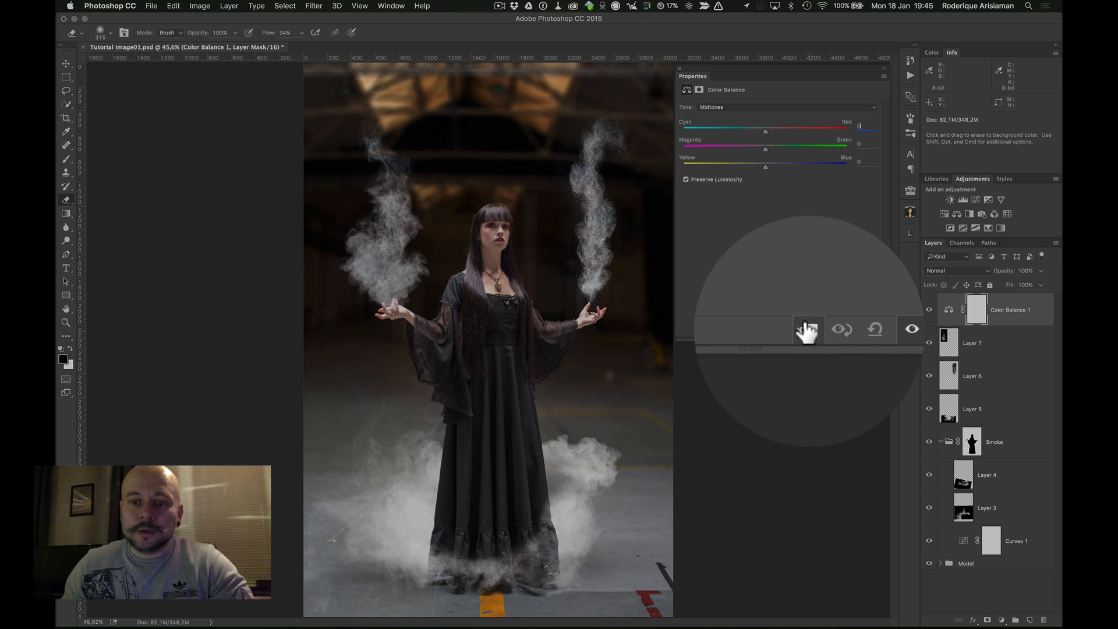
- Clip the Color Balance adjustment to Layer 7 and set its Midtones to Cyan–Red +100, Magenta–Green -53 and Yellow–Blue -31
click(810, 330)
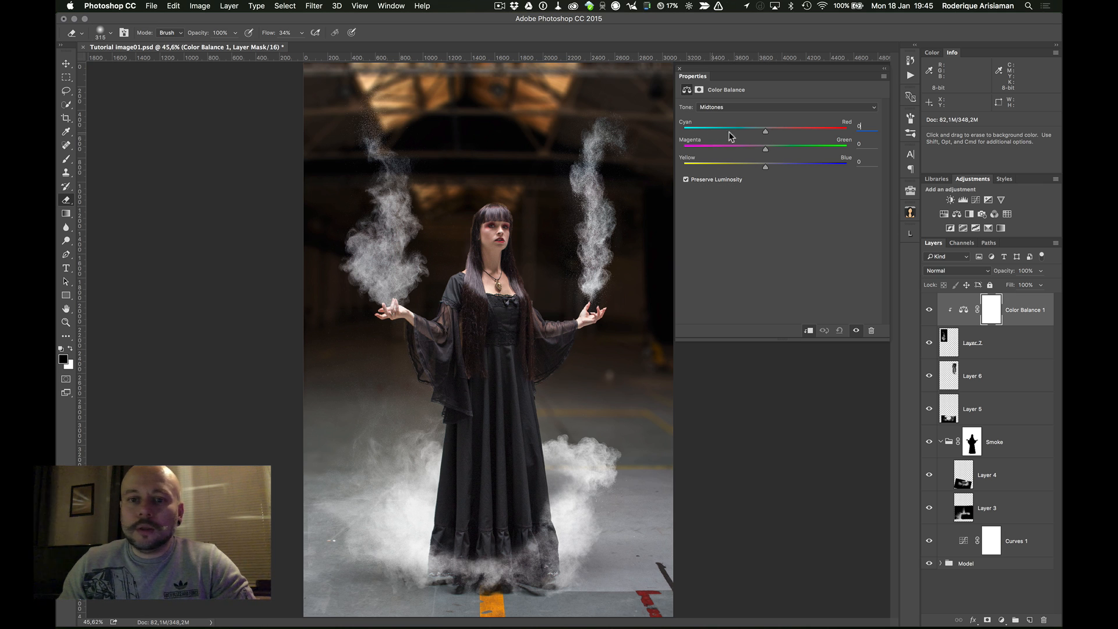
drag(766, 130, 825, 138)
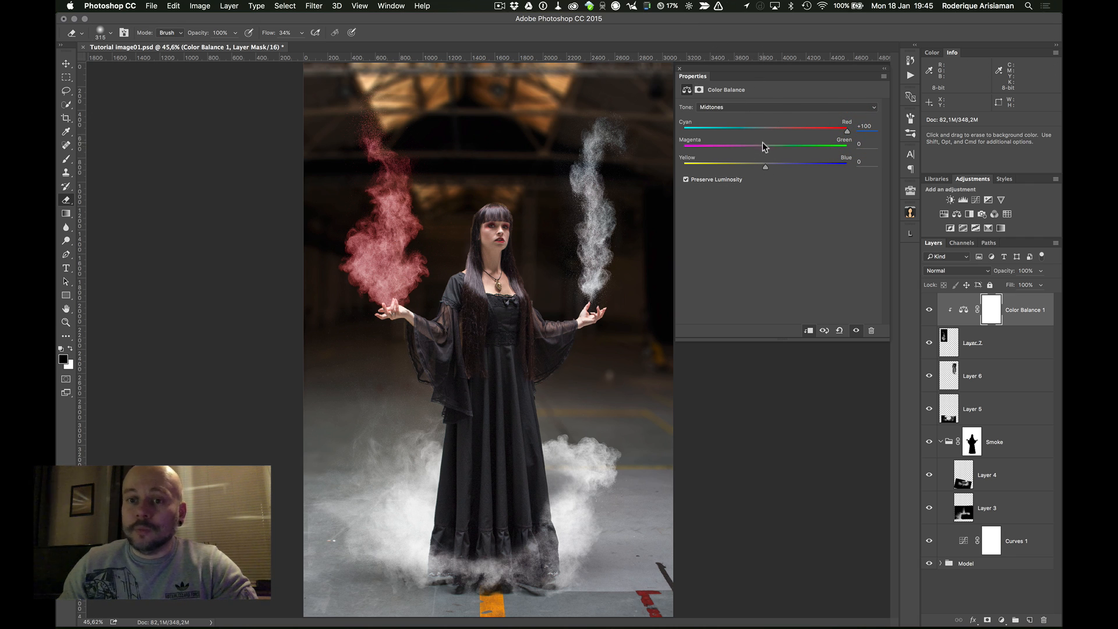
drag(764, 153, 750, 153)
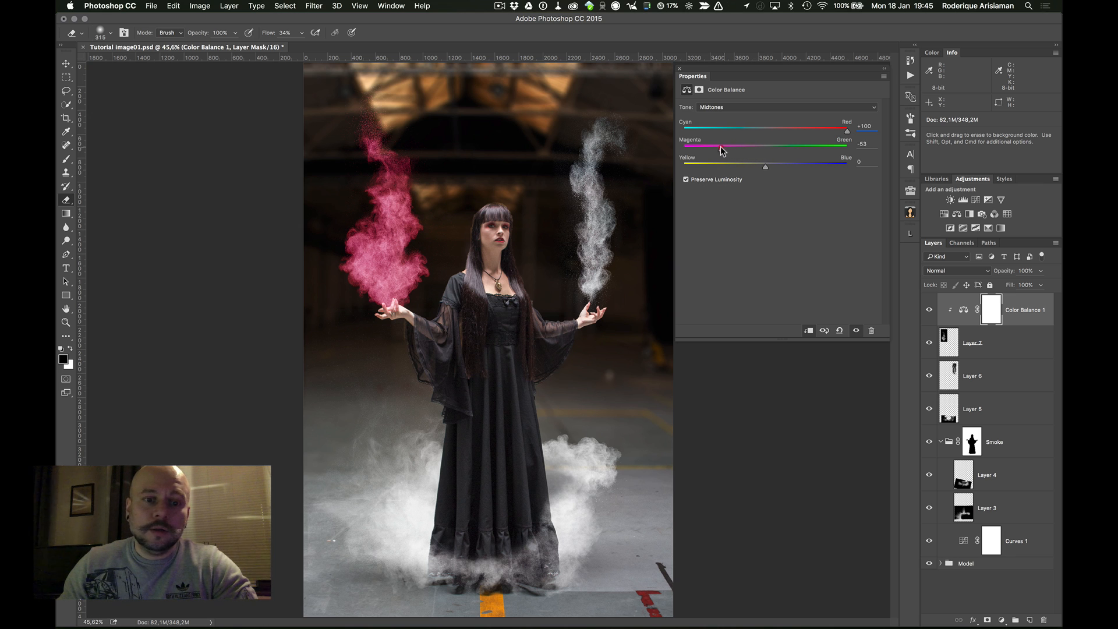
drag(766, 168, 744, 170)
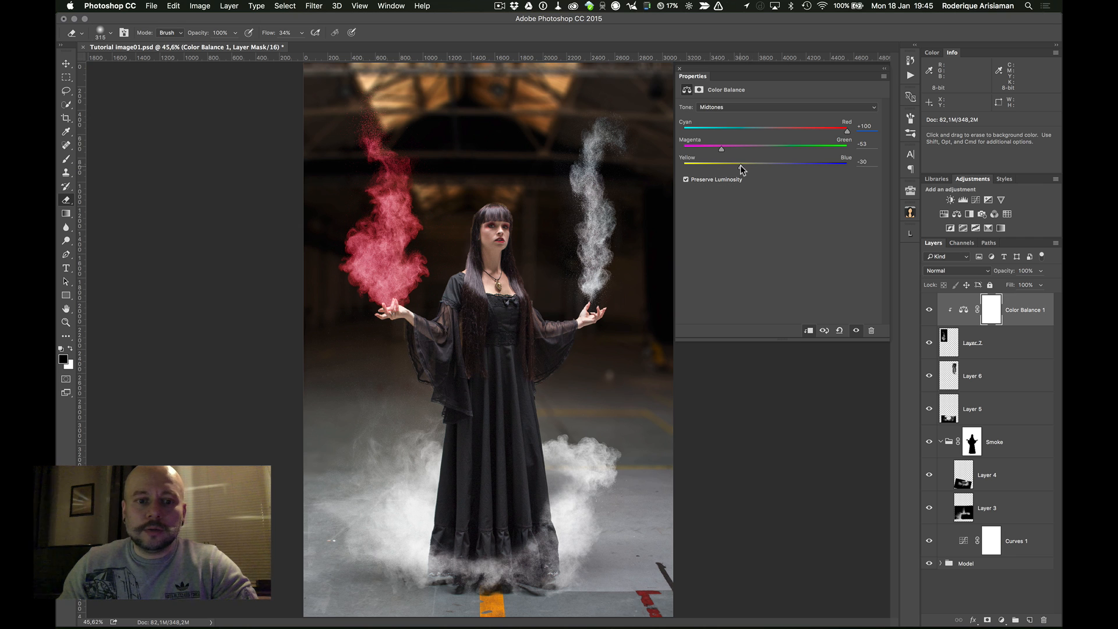
drag(742, 170, 740, 170)
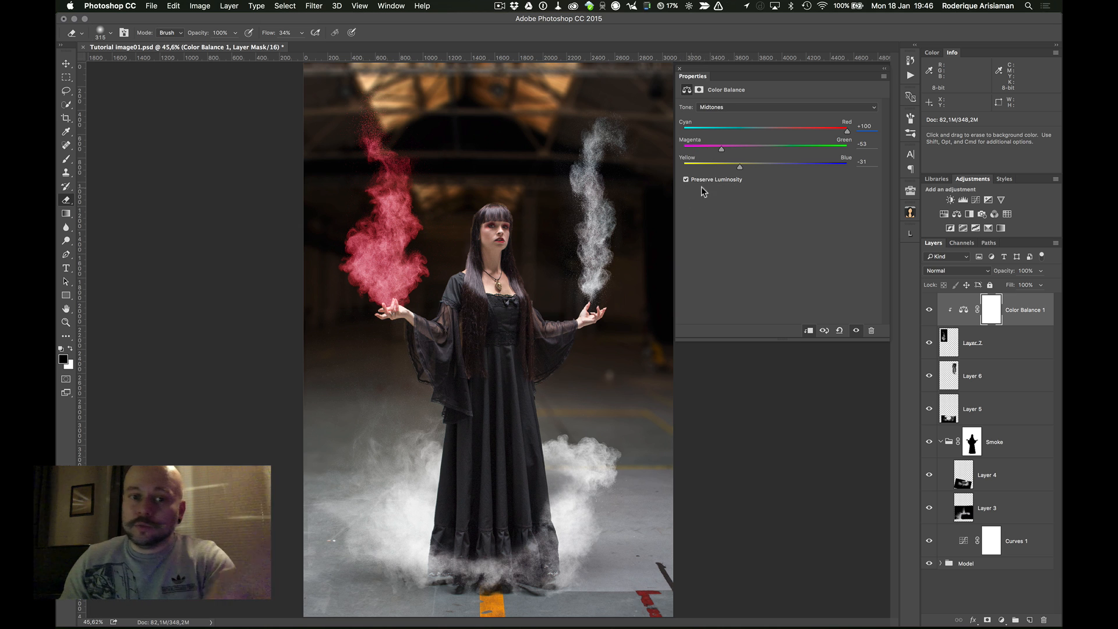
- Set Layer 7's Color Balance Highlights to Magenta–Green +1 and Yellow–Blue -71, and its Shadows to Cyan–Red +34
click(731, 107)
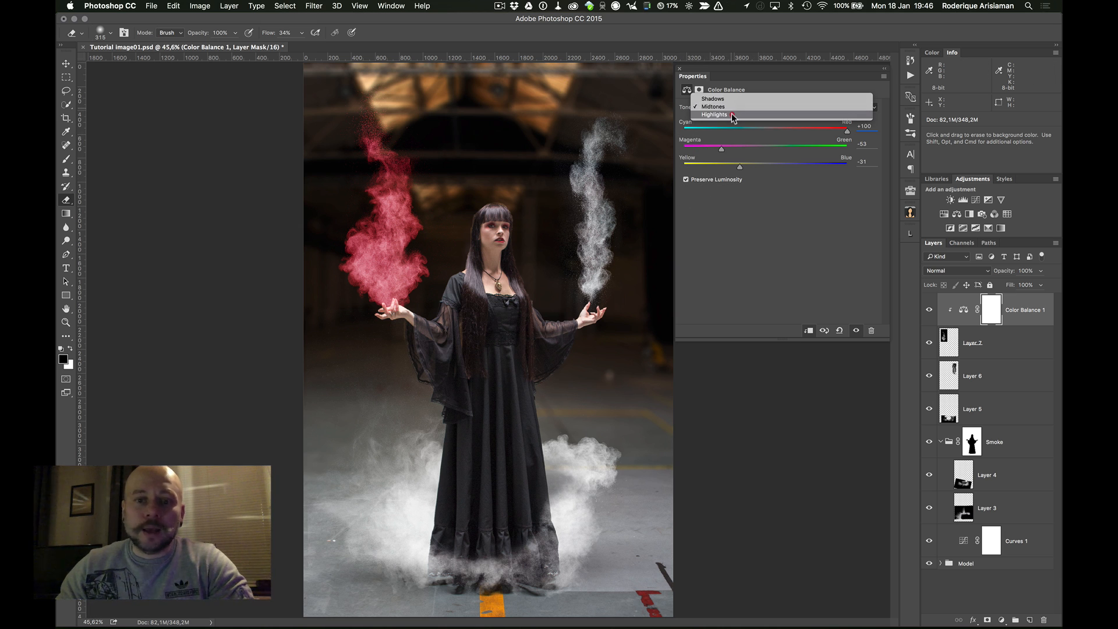
click(732, 113)
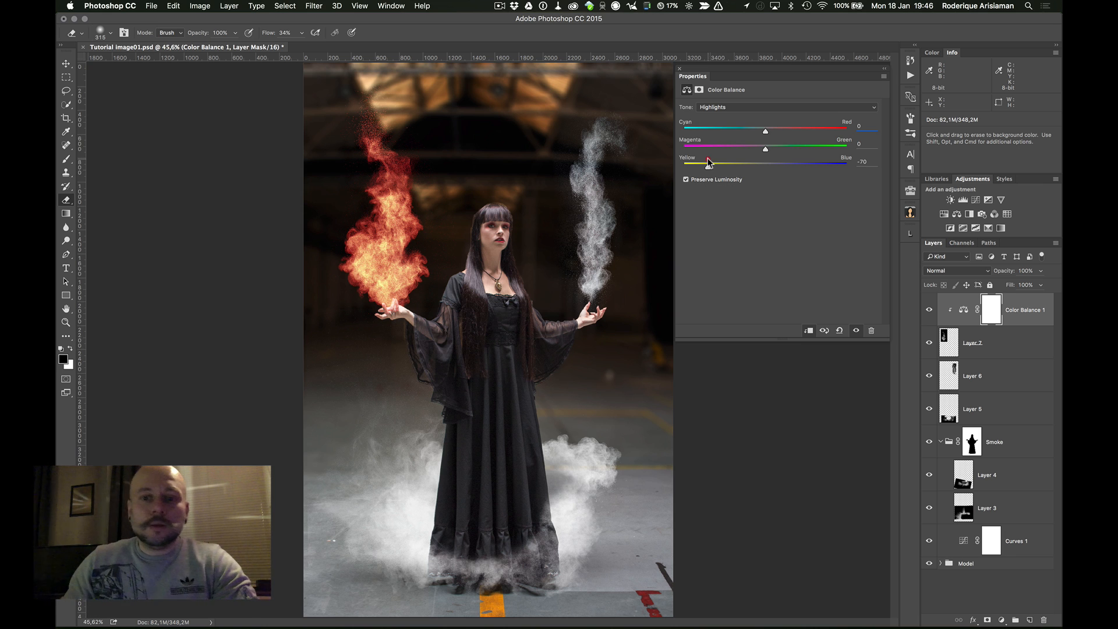
drag(709, 163, 707, 163)
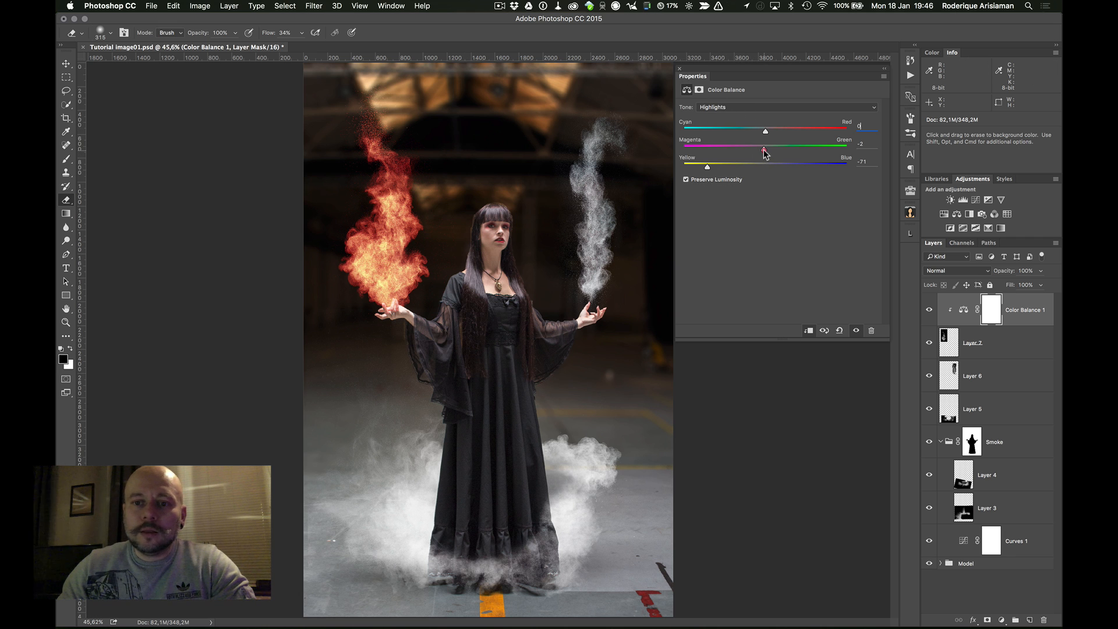
mouse_move(770, 145)
mouse_down()
mouse_move(828, 145)
mouse_move(715, 145)
mouse_move(777, 142)
mouse_move(715, 148)
mouse_move(766, 152)
mouse_up()
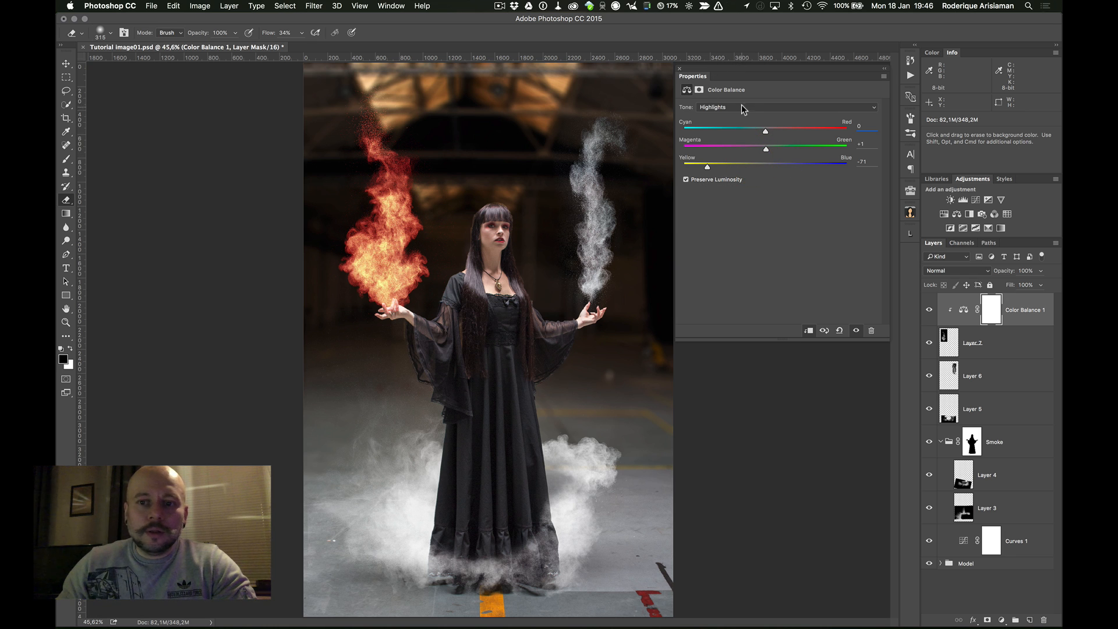
click(741, 106)
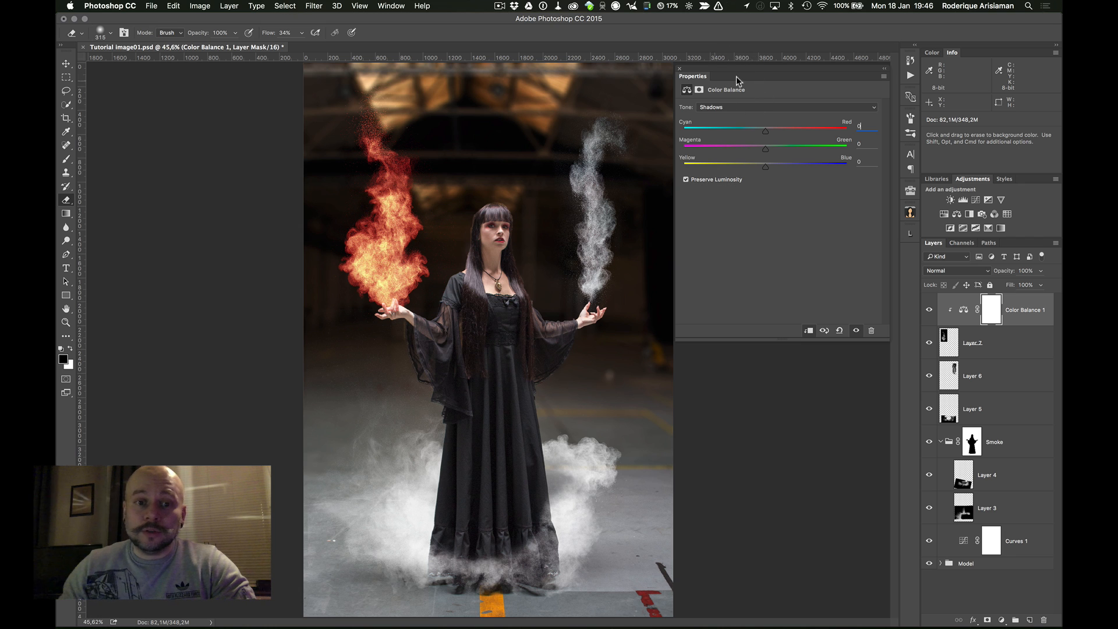
drag(767, 132, 796, 129)
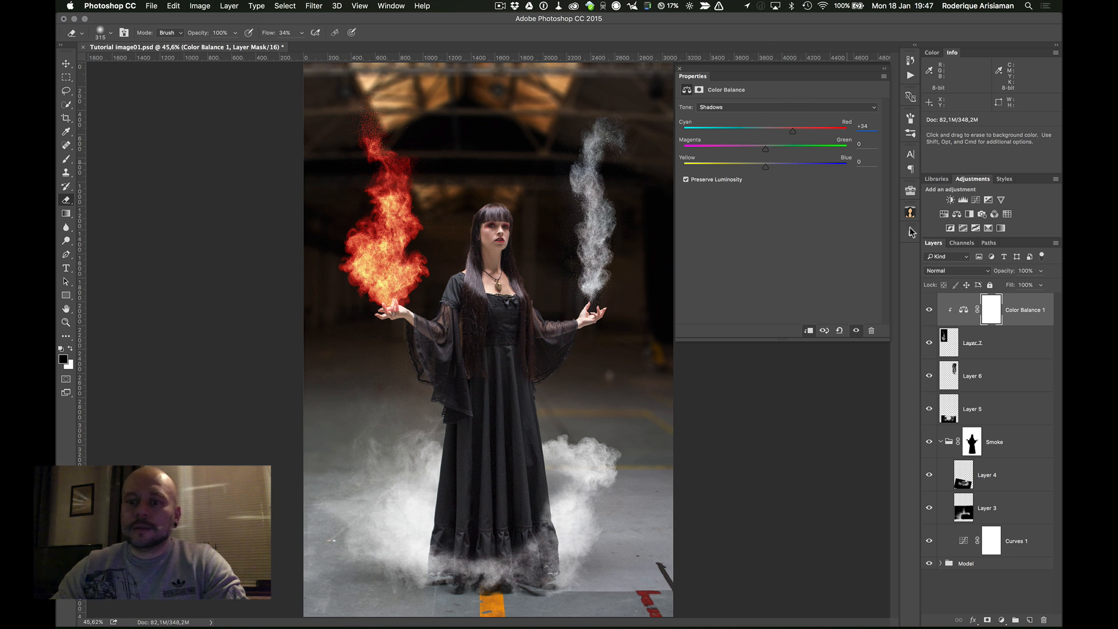
- Add a Color Balance adjustment layer above Layer 6 and clip it to that layer
click(950, 377)
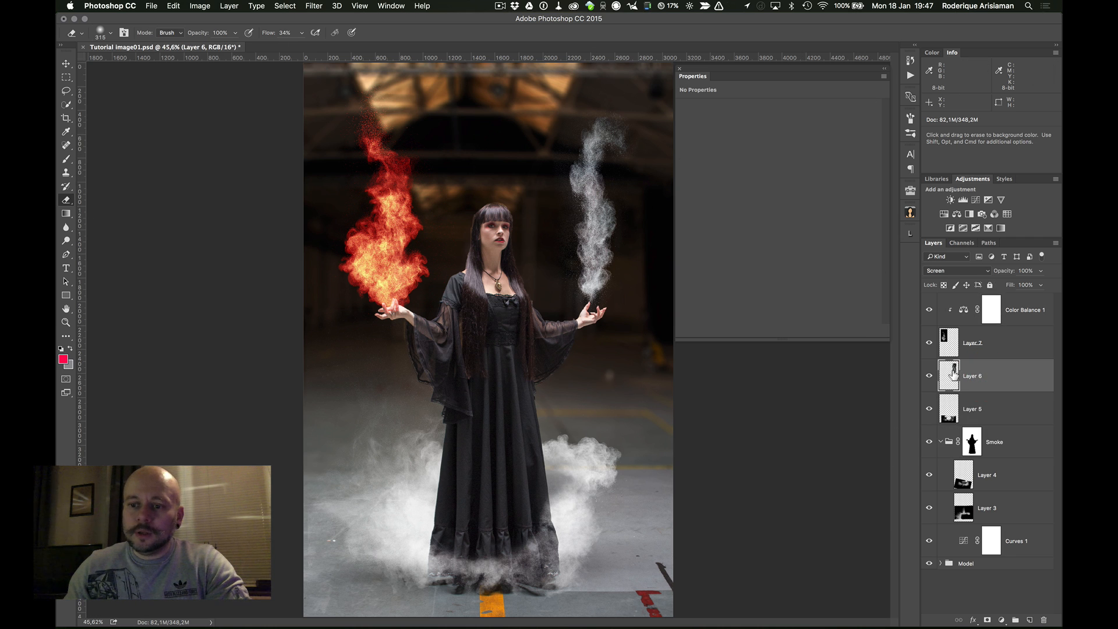
click(929, 376)
click(929, 375)
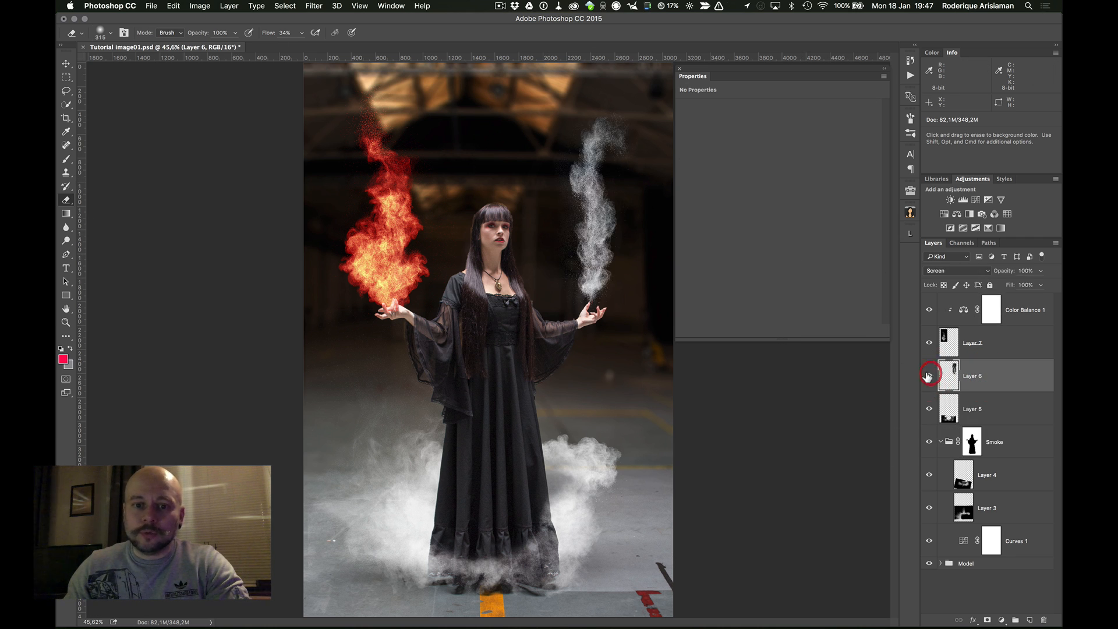
click(930, 376)
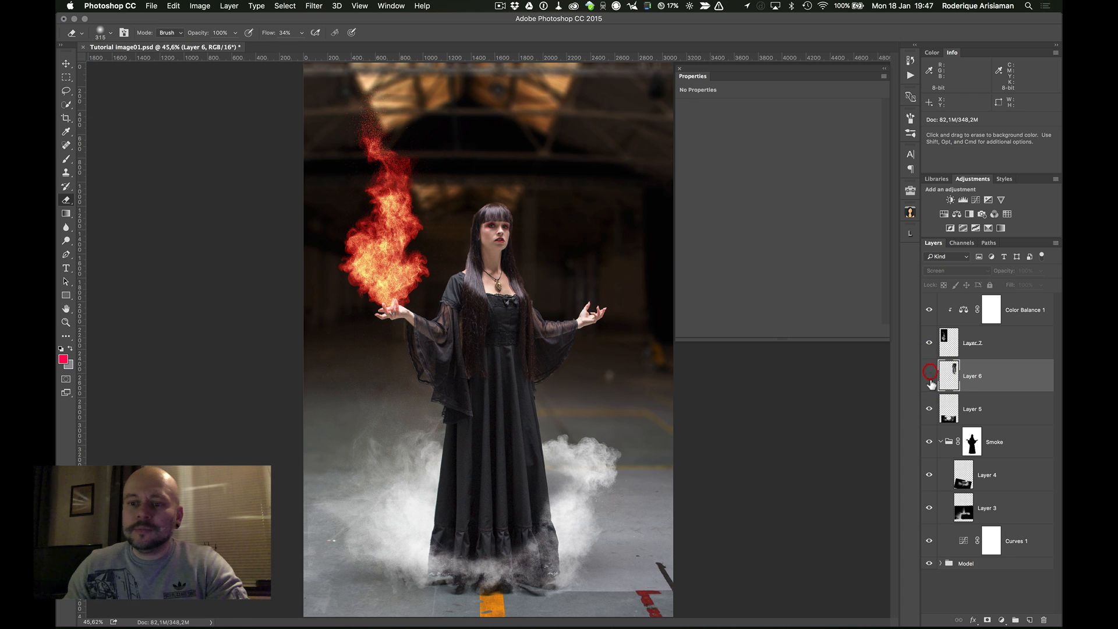
click(930, 376)
click(1001, 619)
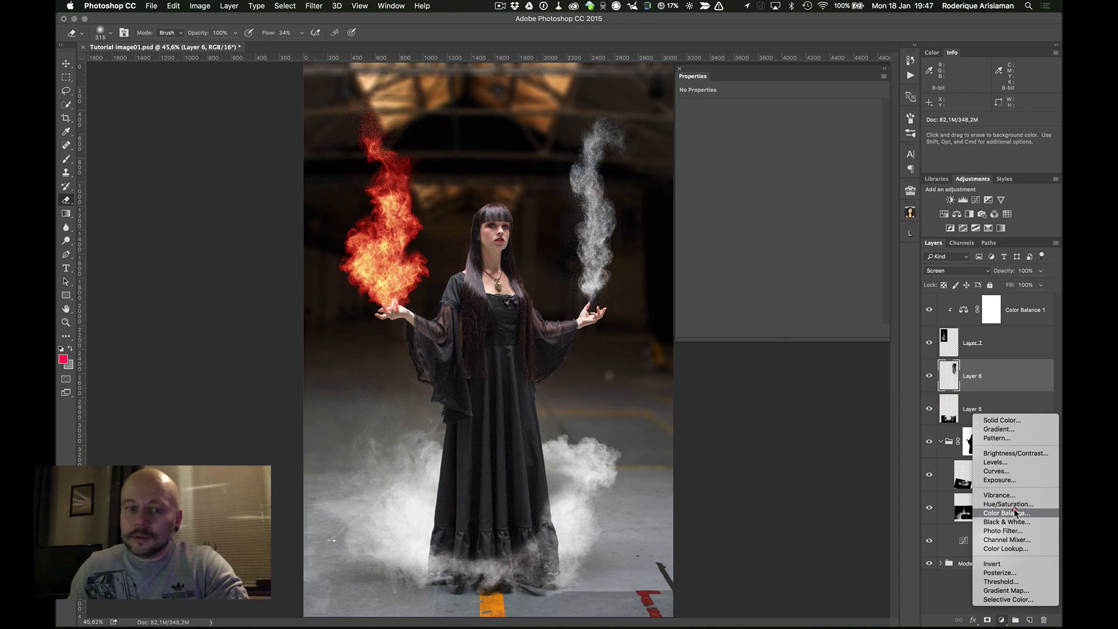
click(1014, 512)
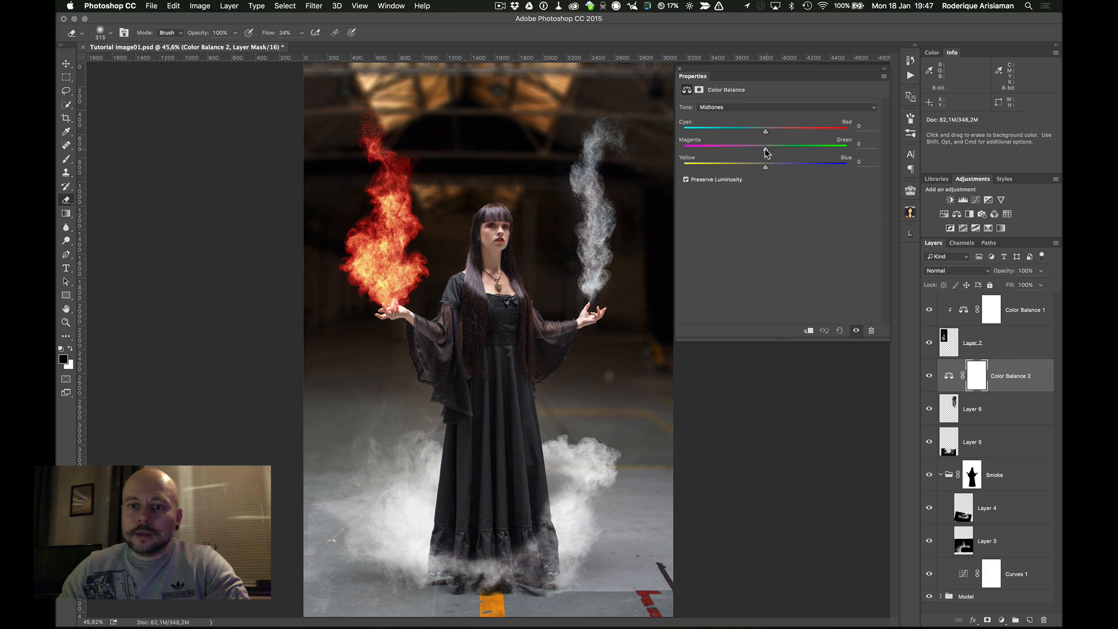
mouse_move(761, 151)
mouse_down()
mouse_move(690, 151)
mouse_move(774, 155)
mouse_up()
key(super+z)
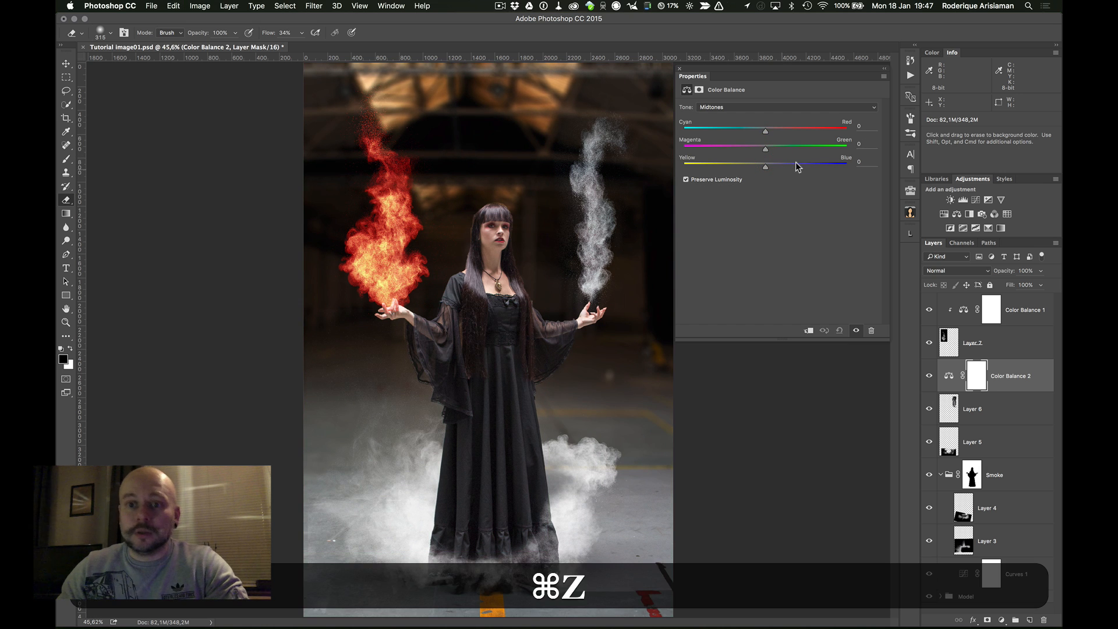
click(810, 331)
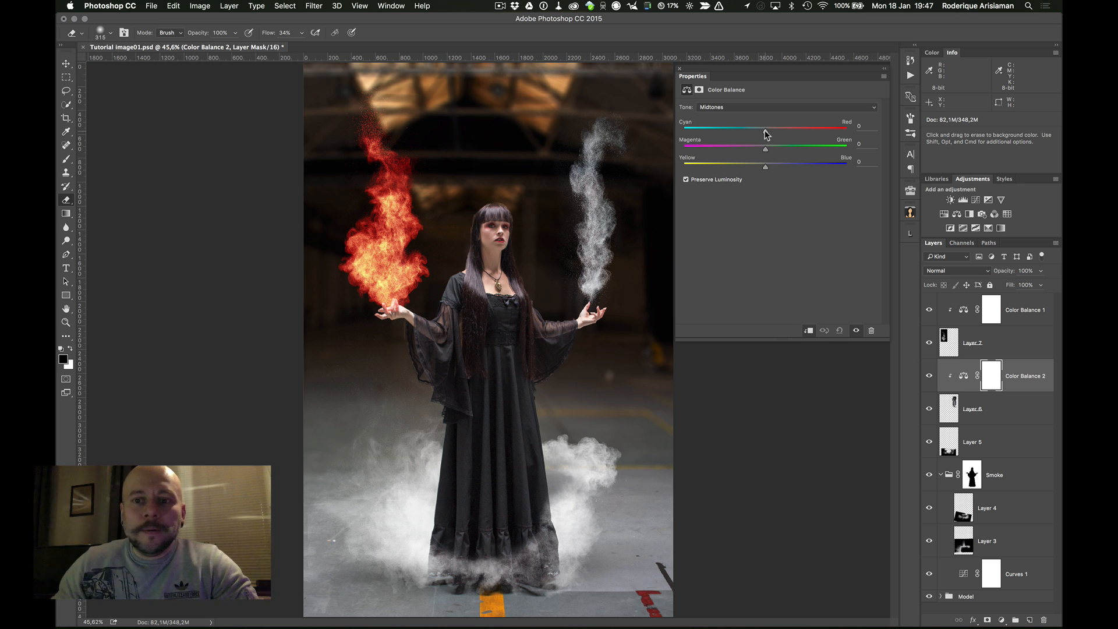
- Set the Midtones of Layer 6's Color Balance to Cyan–Red -90, Magenta–Green -22 and Yellow–Blue +25
drag(757, 133, 700, 135)
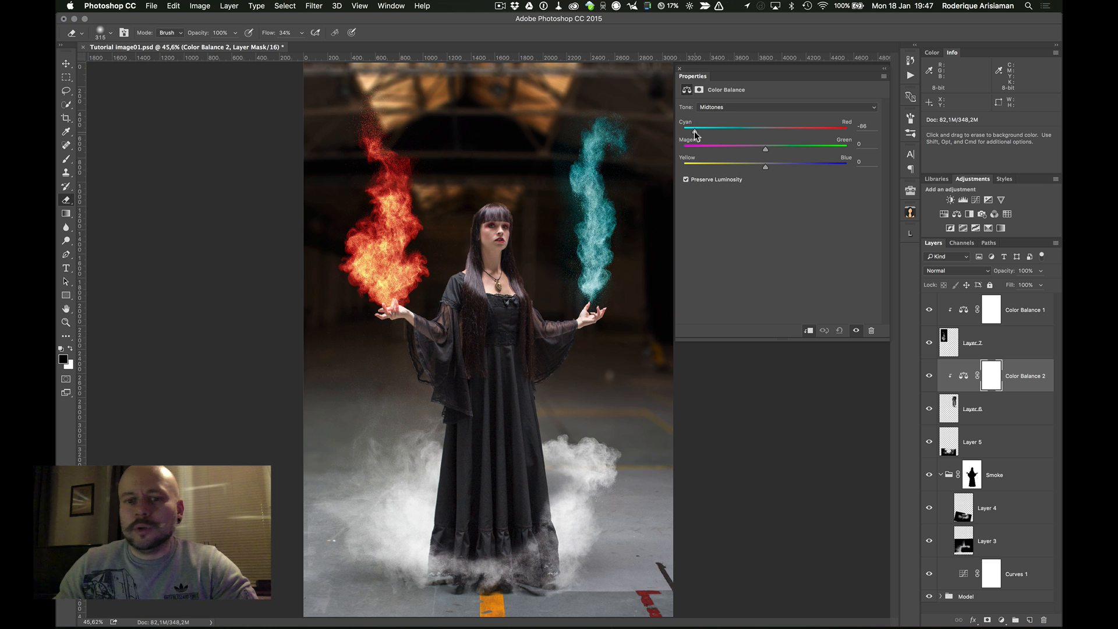
drag(766, 168, 771, 168)
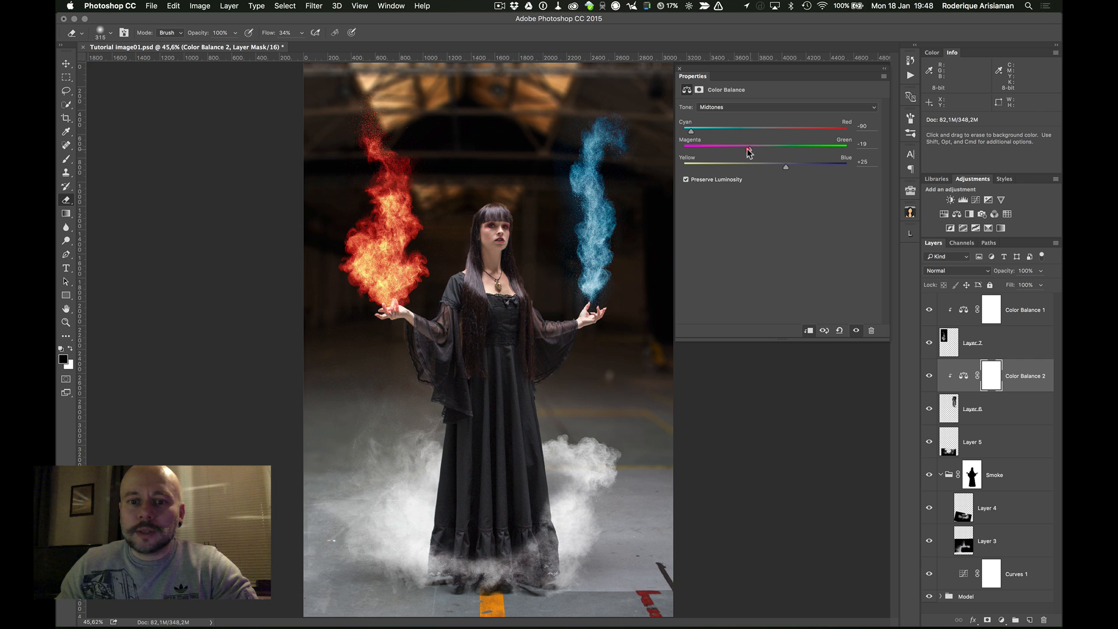
drag(748, 148, 730, 151)
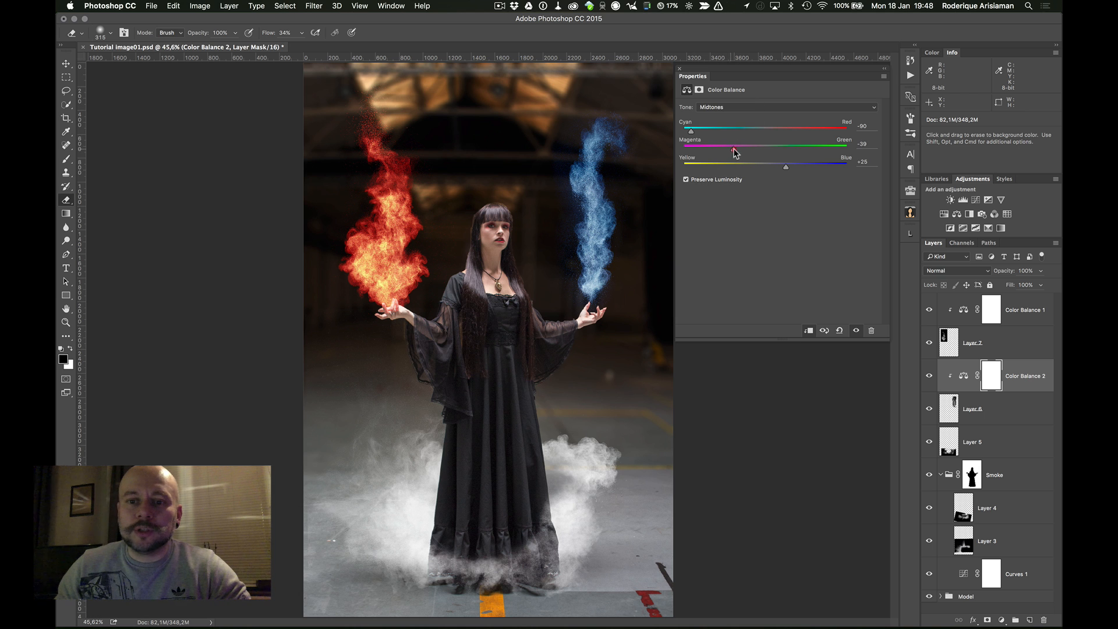
mouse_move(732, 149)
mouse_down()
mouse_move(795, 150)
mouse_move(748, 151)
mouse_up()
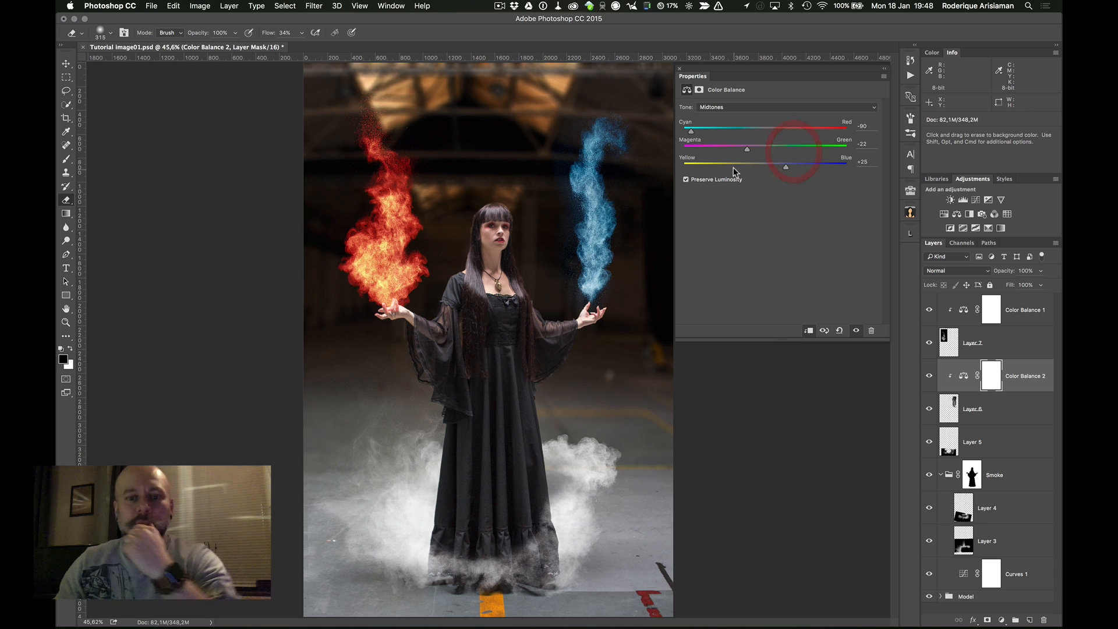
- Set Layer 6's Color Balance Highlights to Cyan–Red -64 and Yellow–Blue +16, and its Shadows to Yellow–Blue +24
click(728, 107)
click(717, 115)
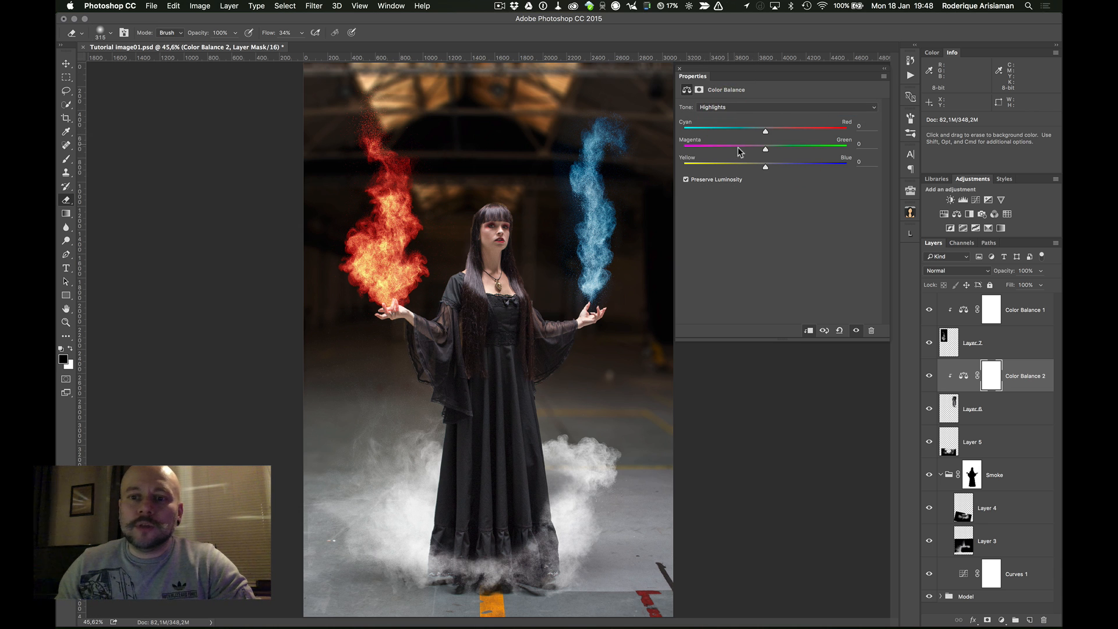
drag(766, 133, 721, 133)
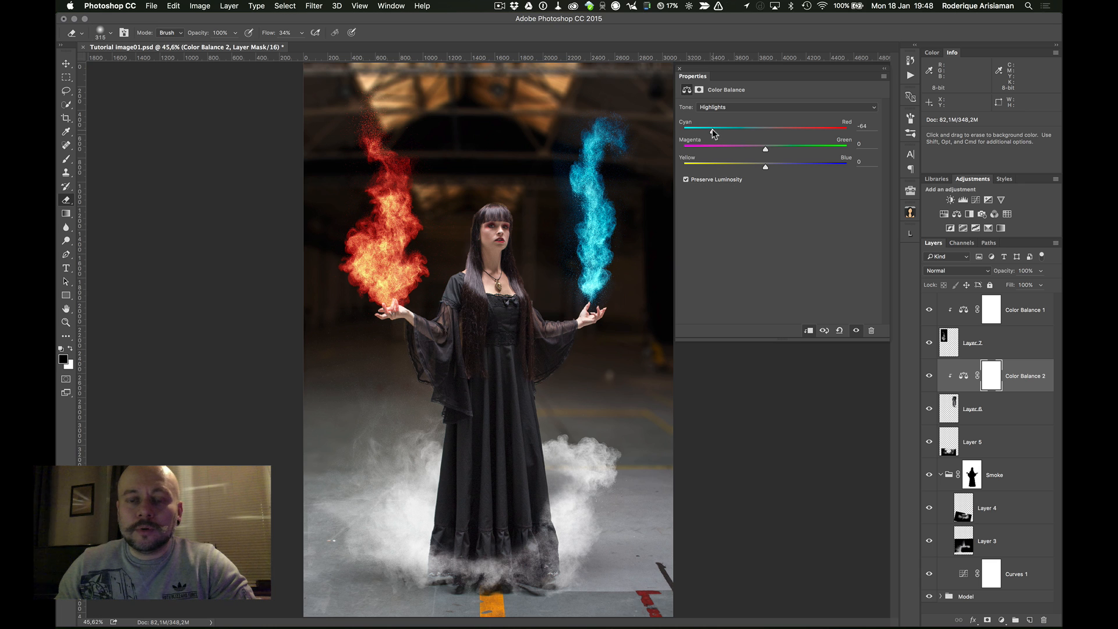
drag(768, 167, 779, 166)
click(735, 108)
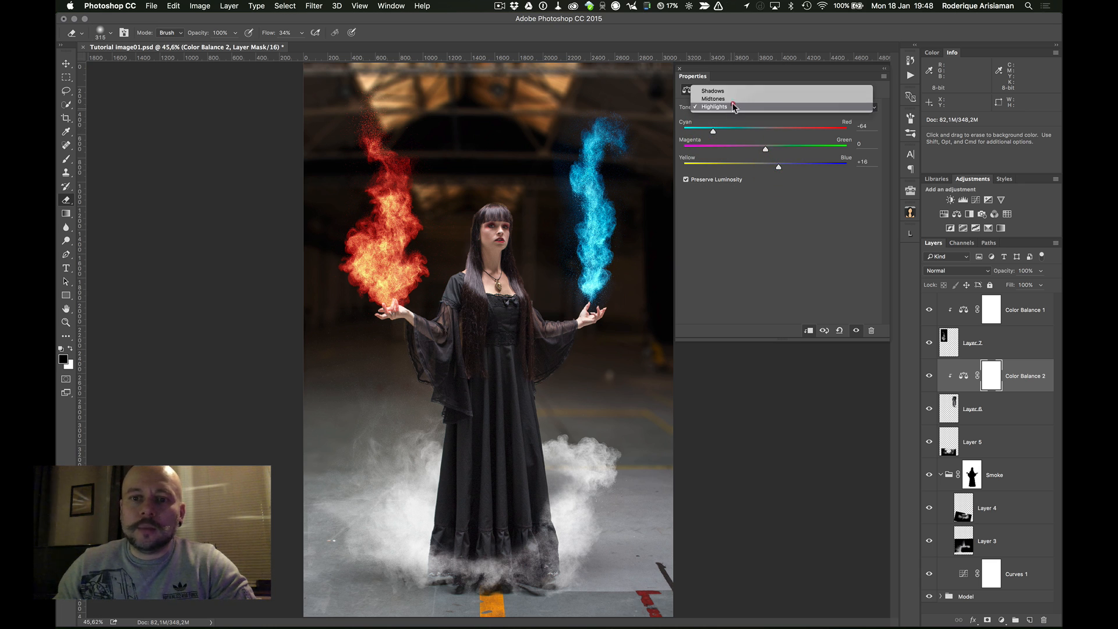
click(713, 91)
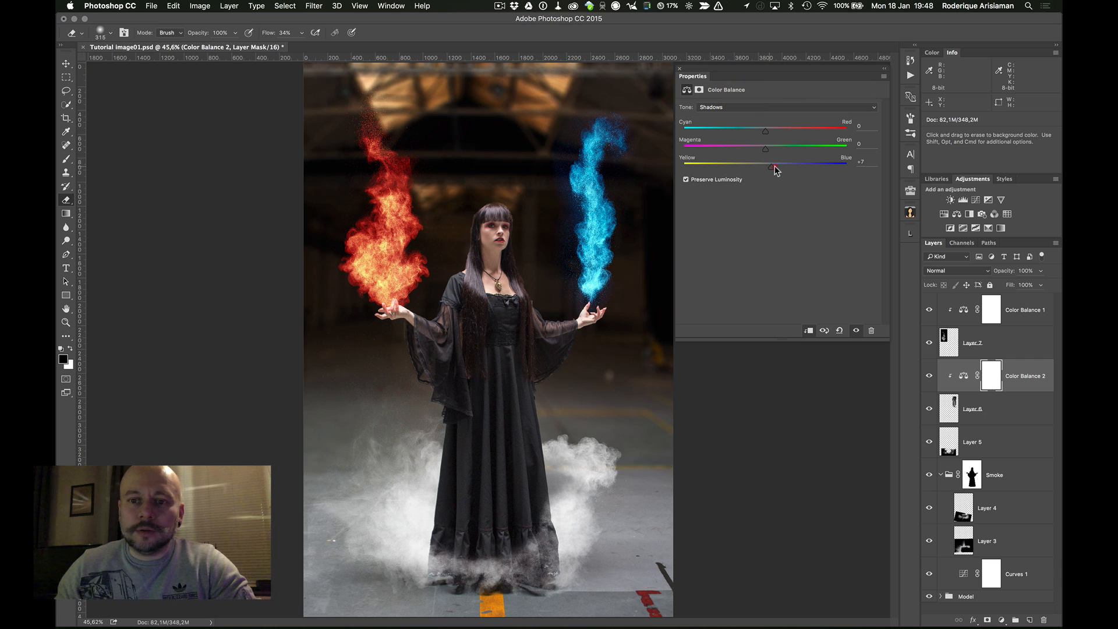
drag(767, 167, 784, 169)
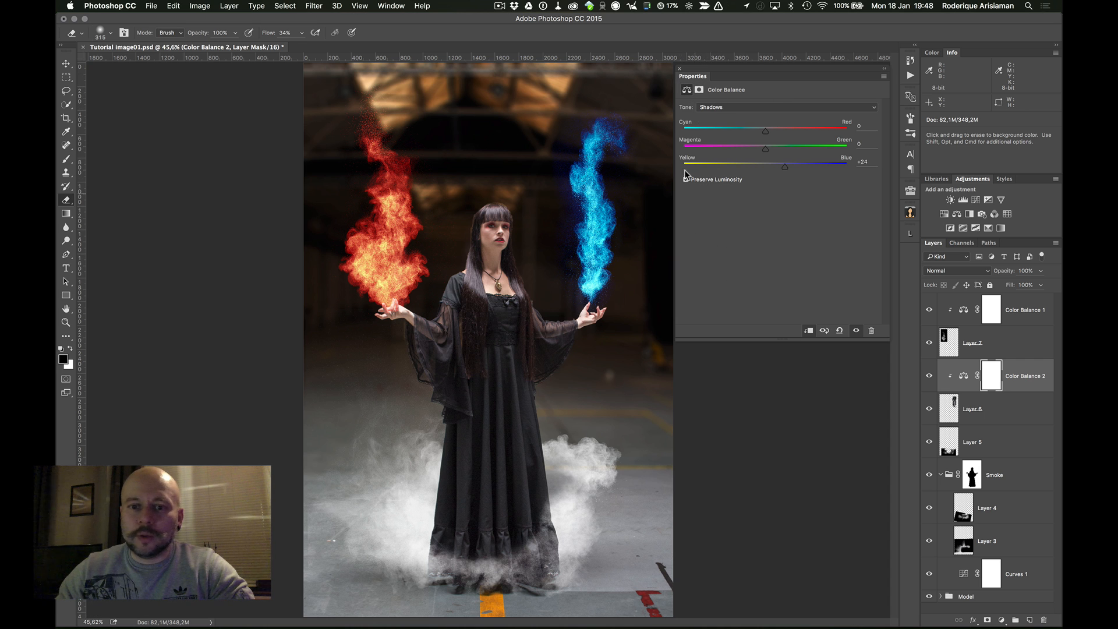
click(680, 70)
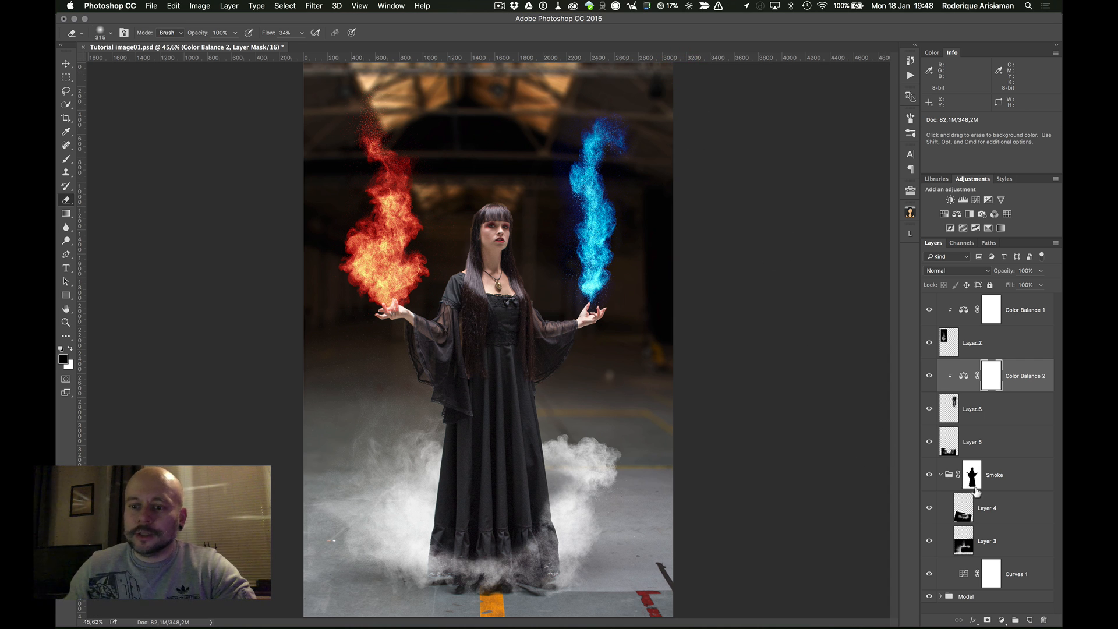
- Add a Color Balance adjustment clipped to Layer 5, with Midtones at Magenta–Green +81 and Yellow–Blue -39
click(948, 446)
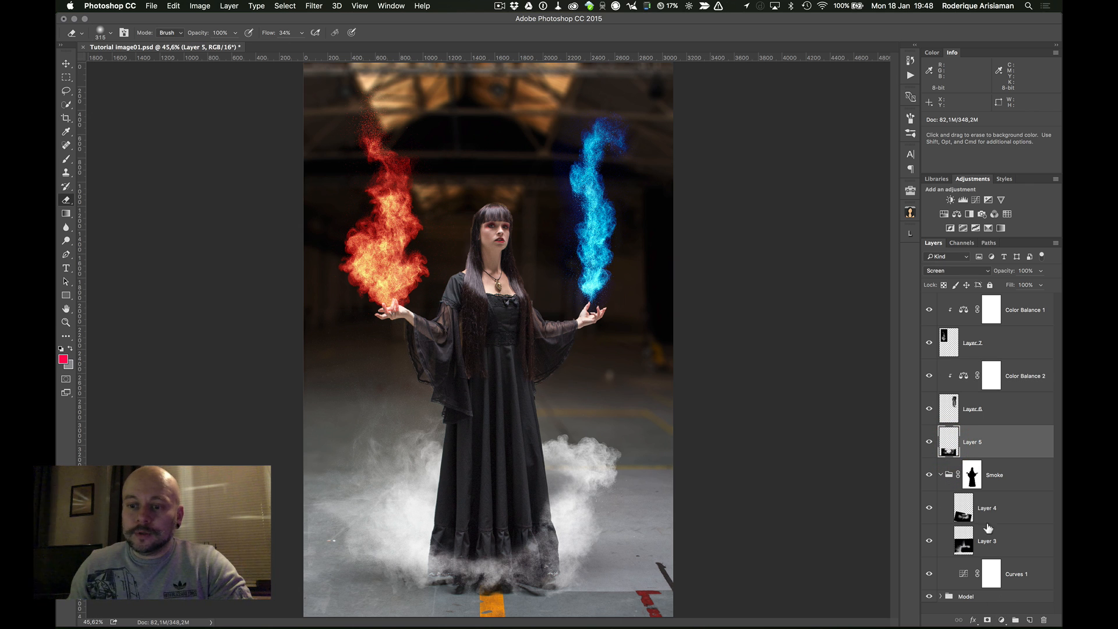
click(1002, 621)
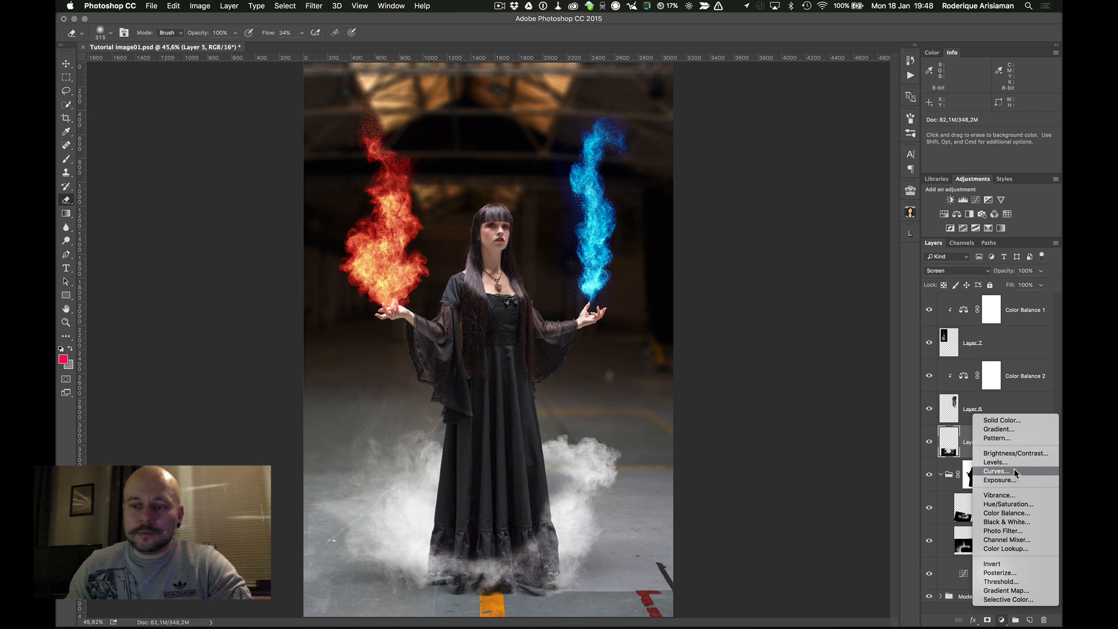
click(1007, 513)
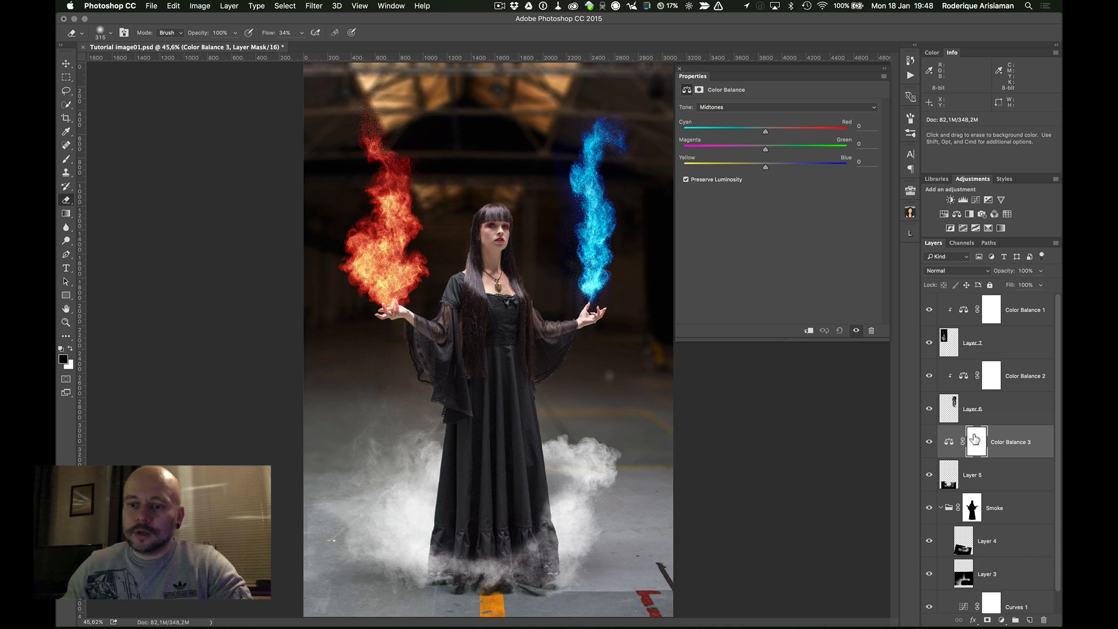
click(808, 328)
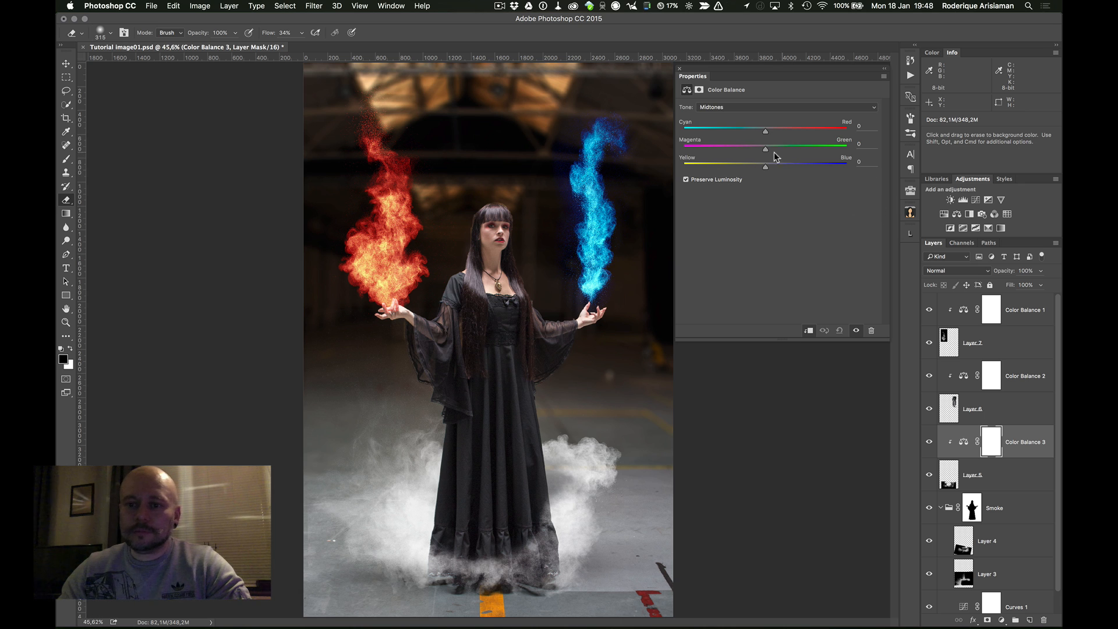
drag(767, 152, 733, 168)
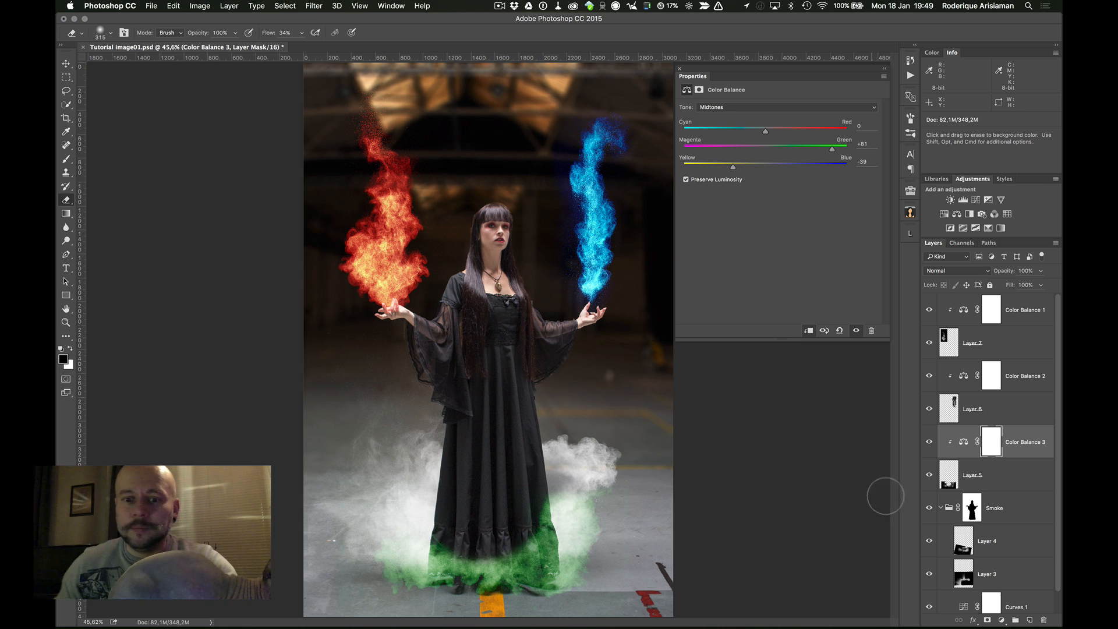
- Add a Color Balance adjustment layer directly above Layer 4 in the Smoke group
drag(1058, 393, 1049, 447)
click(960, 519)
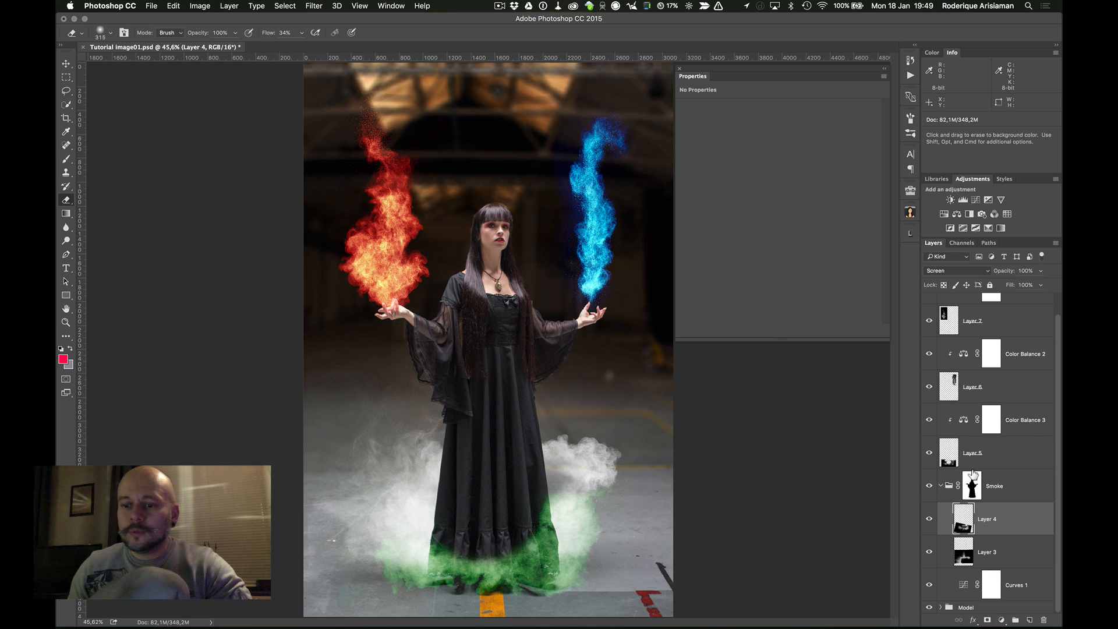
click(1001, 619)
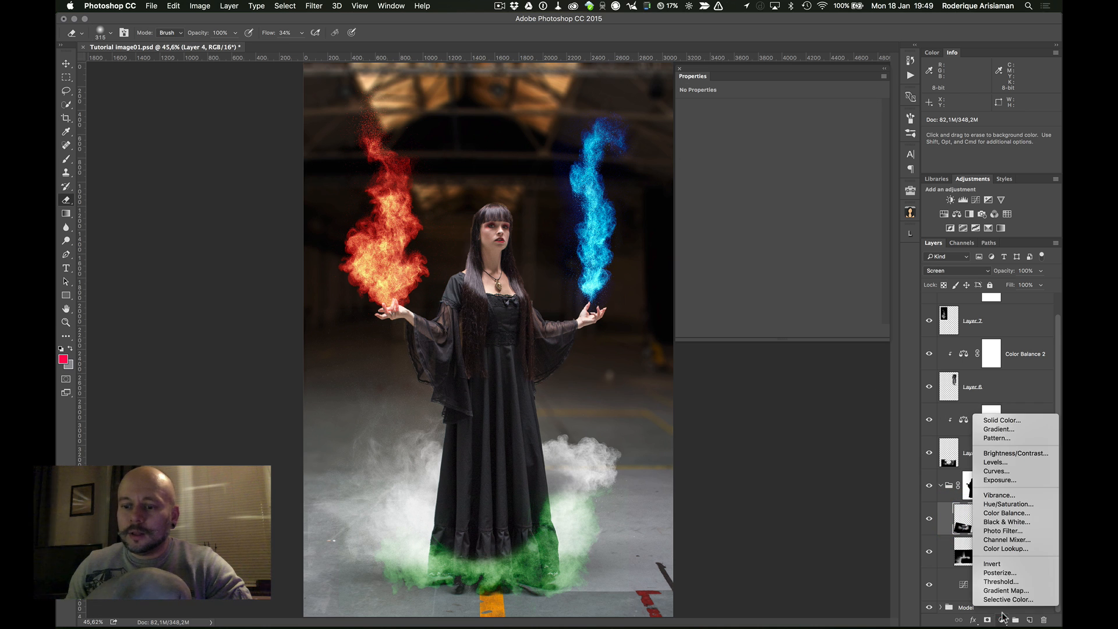
click(1008, 513)
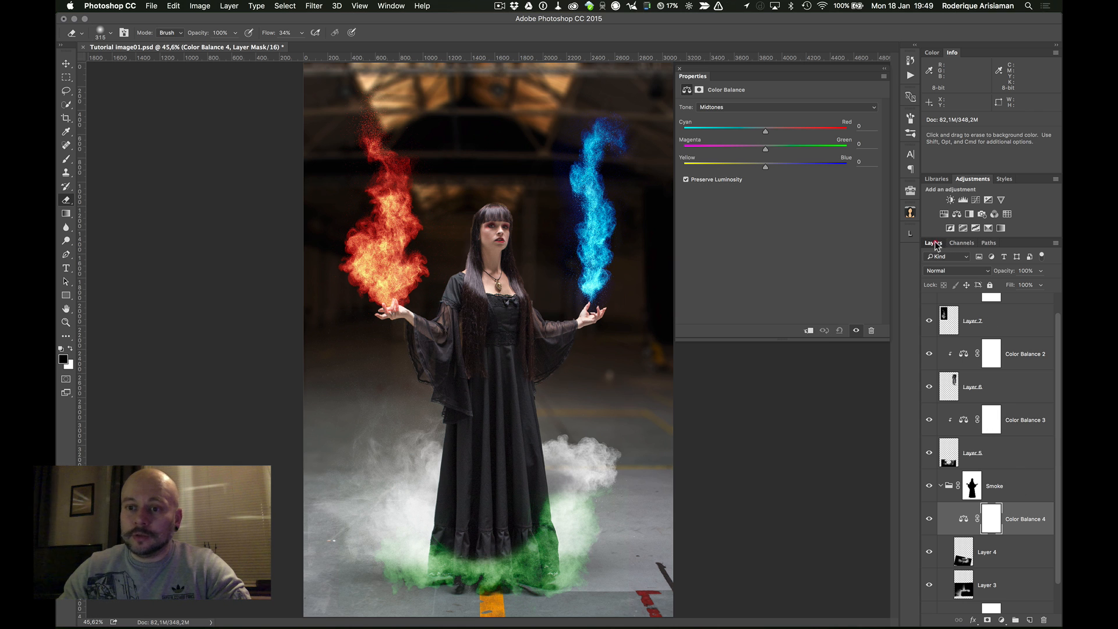
- Undock and enlarge the Layers panel, and clip the new Color Balance adjustment to Layer 4
drag(934, 244, 580, 76)
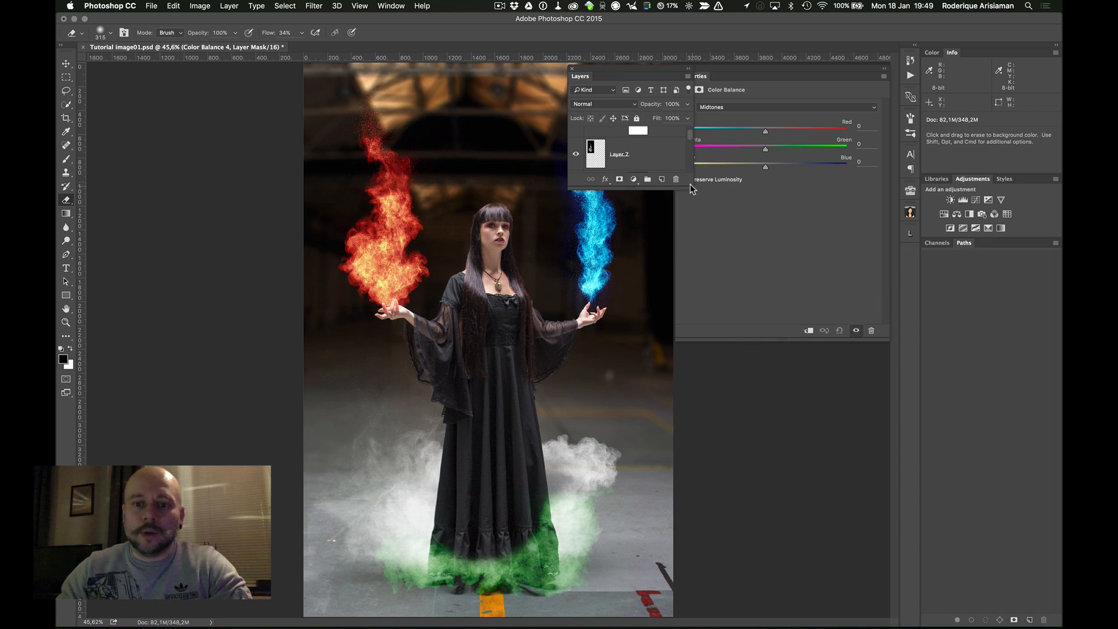
drag(691, 186, 788, 546)
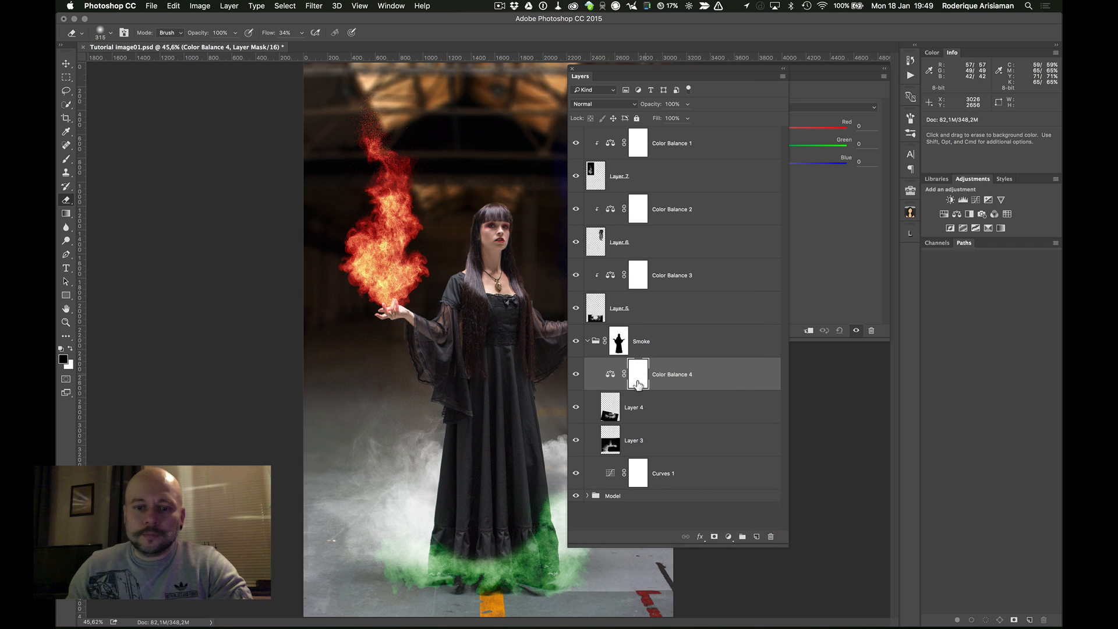
right_click(671, 374)
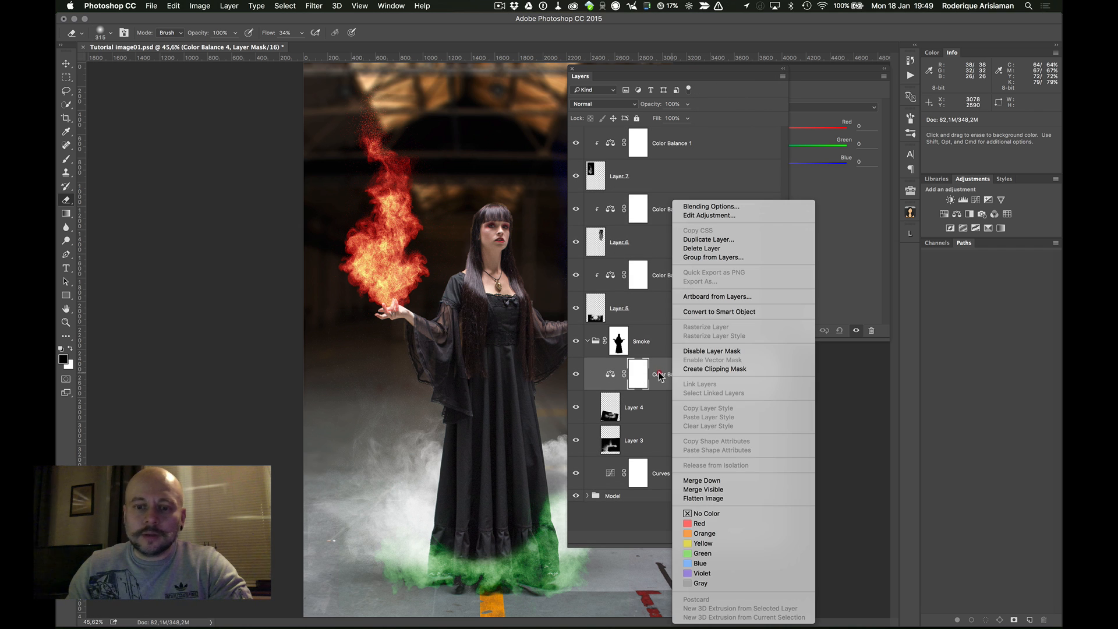
click(659, 373)
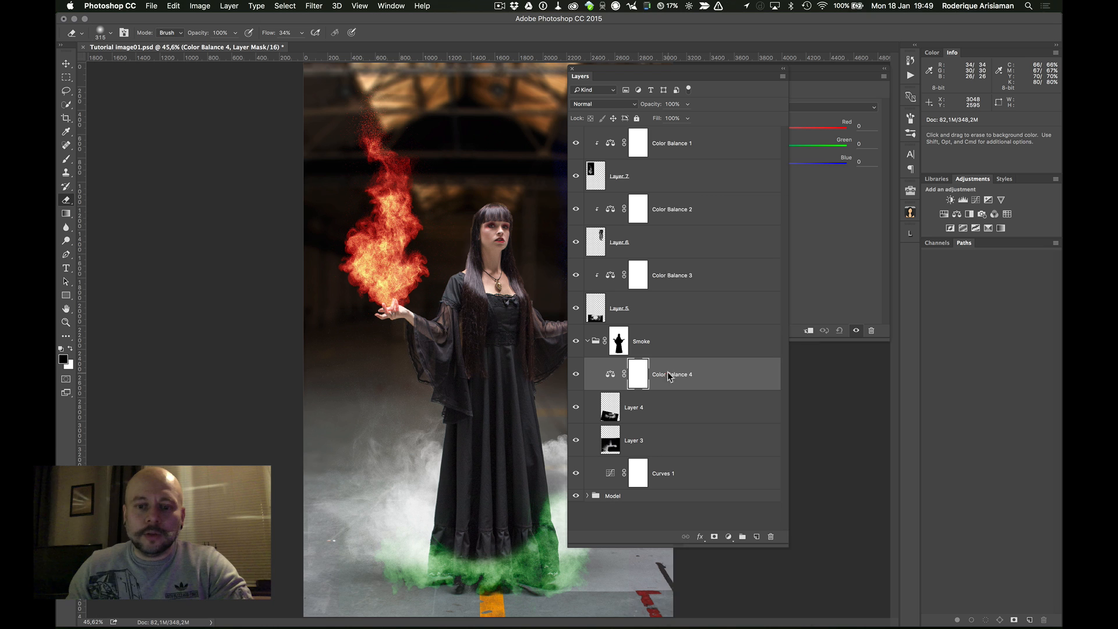
right_click(666, 374)
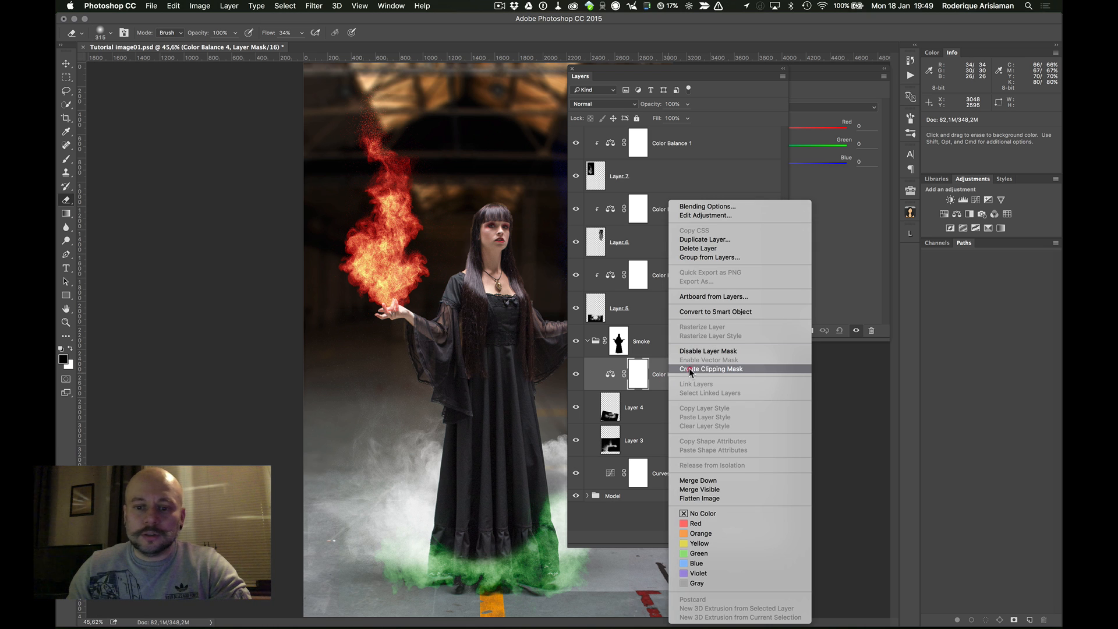
click(722, 368)
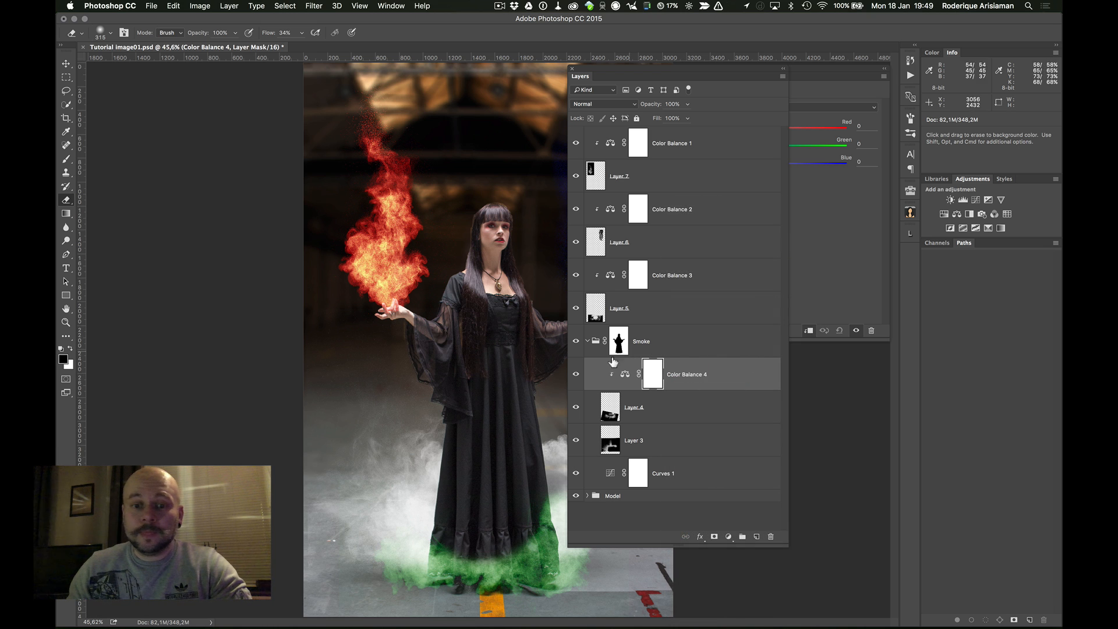
right_click(688, 375)
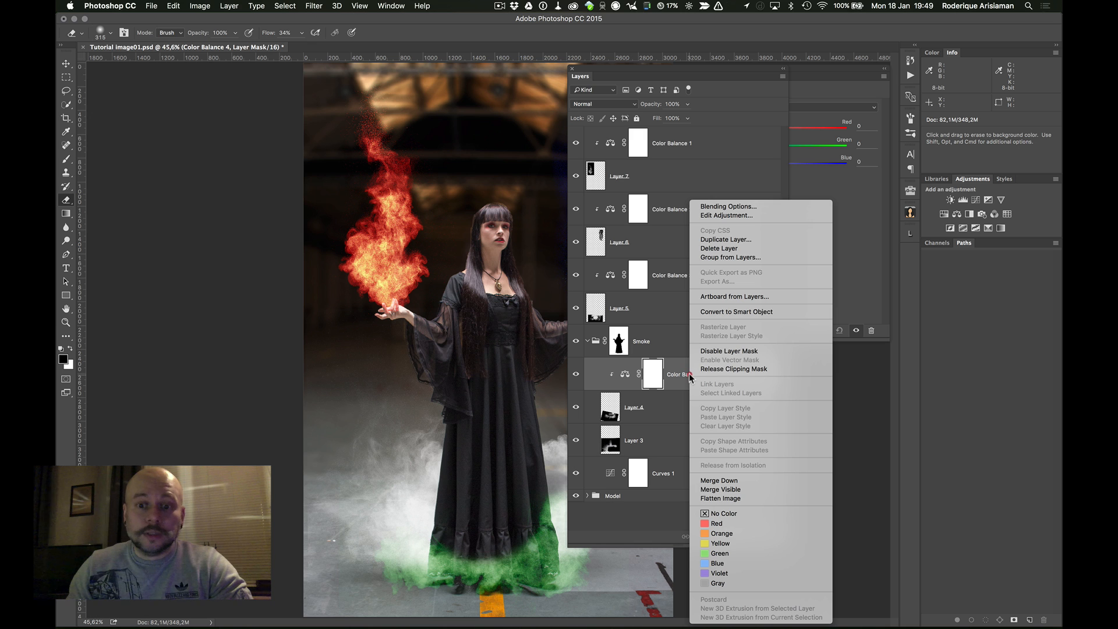
click(756, 370)
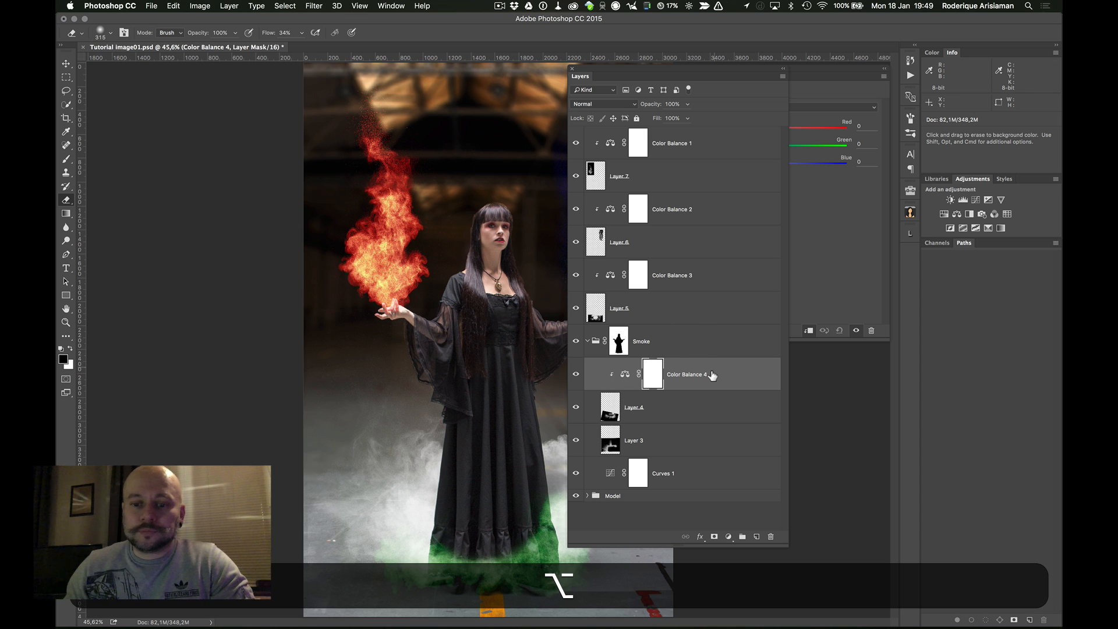
- Rearrange the floating Layers and Properties panels, and set the Midtones of Layer 4's Color Balance to Magenta–Green +81
click(684, 70)
drag(683, 69, 819, 34)
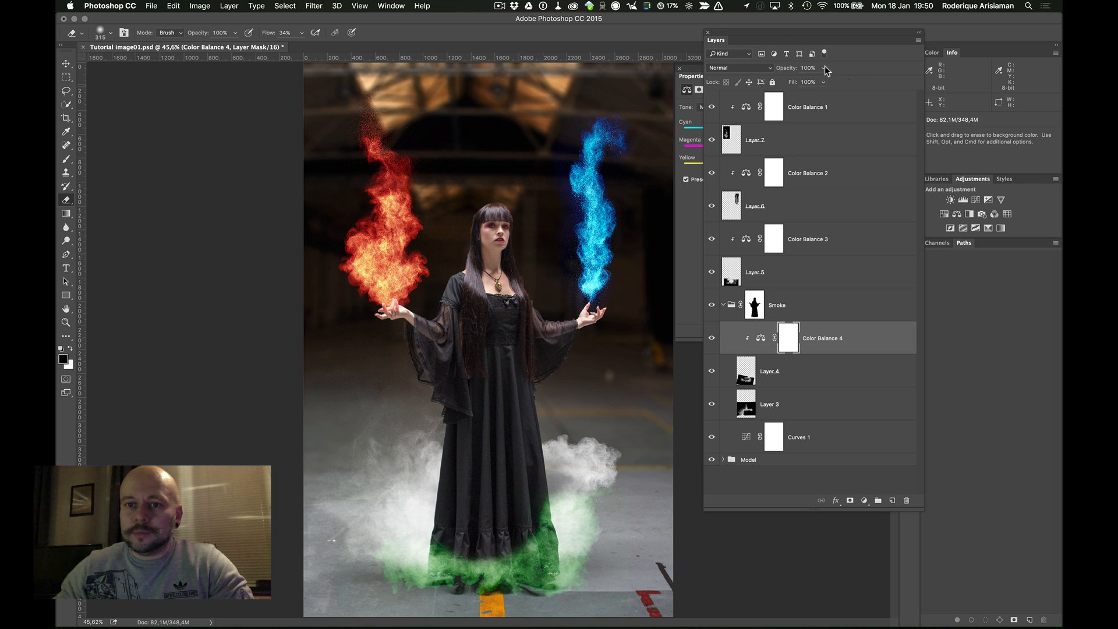
drag(778, 32, 934, 60)
drag(768, 69, 713, 65)
drag(867, 67, 833, 48)
drag(736, 68, 730, 49)
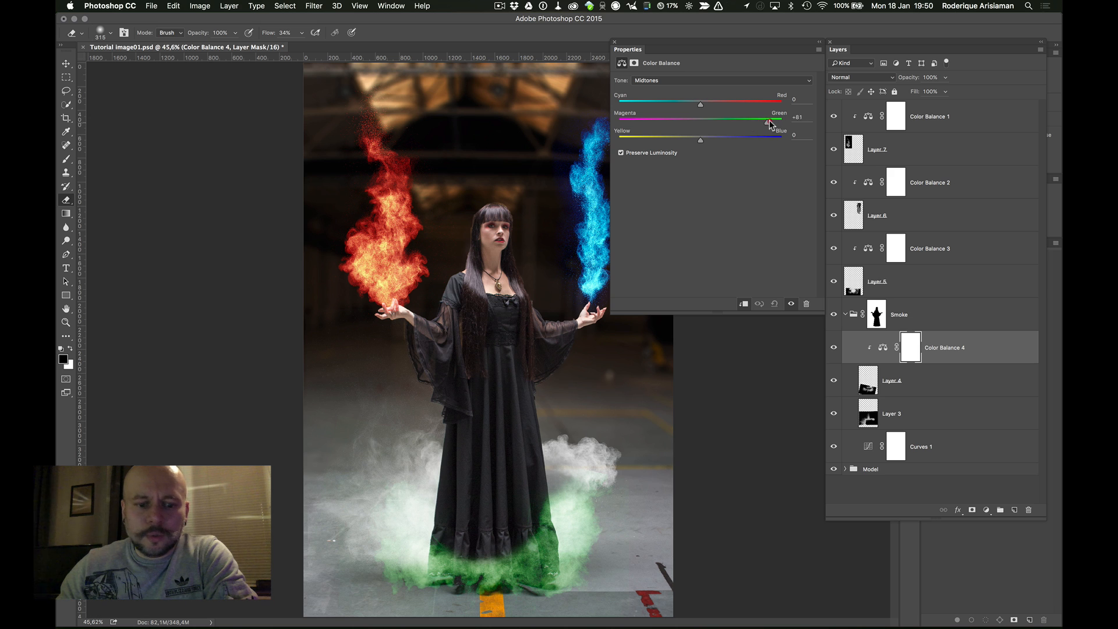
- Set the Shadows of Layer 4's Color Balance to Magenta–Green +95
drag(697, 140, 694, 143)
click(710, 80)
click(691, 71)
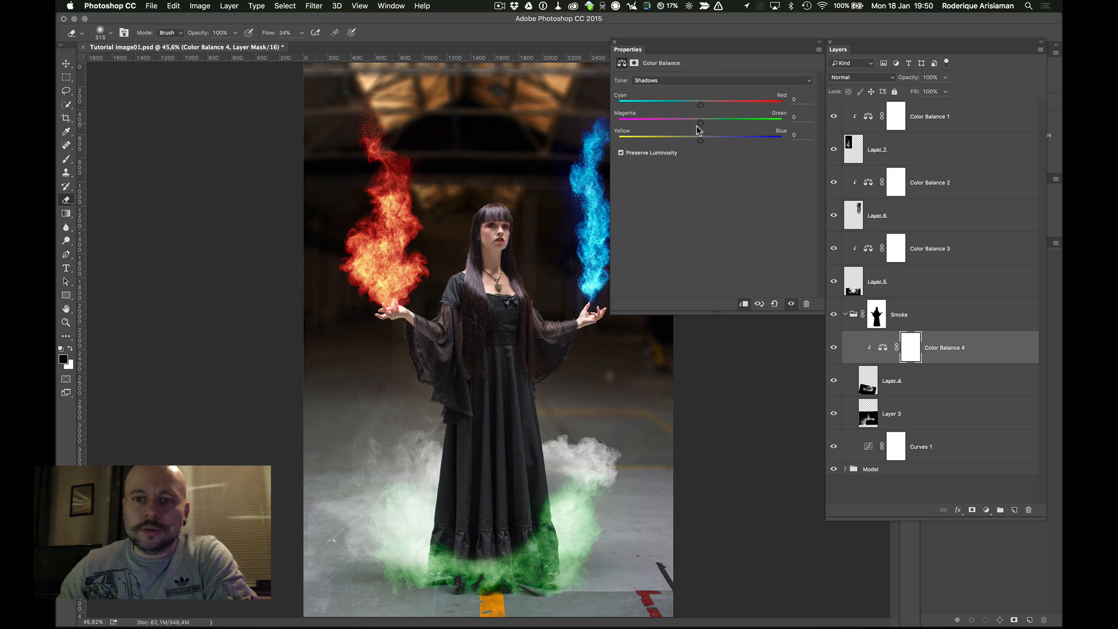
drag(752, 124, 777, 134)
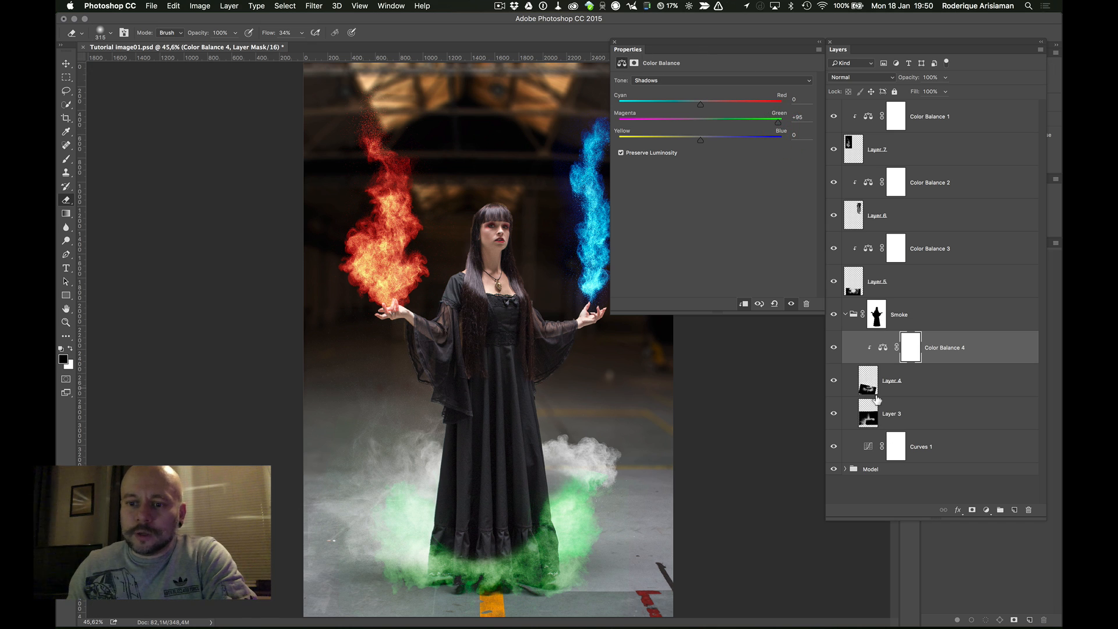
- Add a Color Balance adjustment layer above Layer 3 and set its Midtones to Magenta–Green +65
click(867, 411)
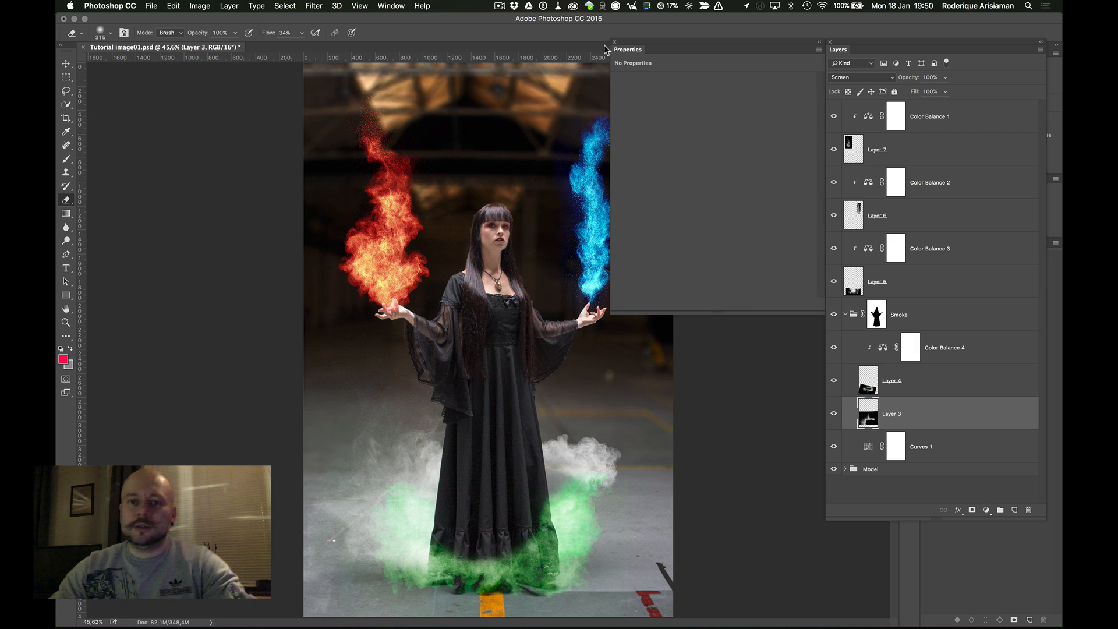
click(985, 511)
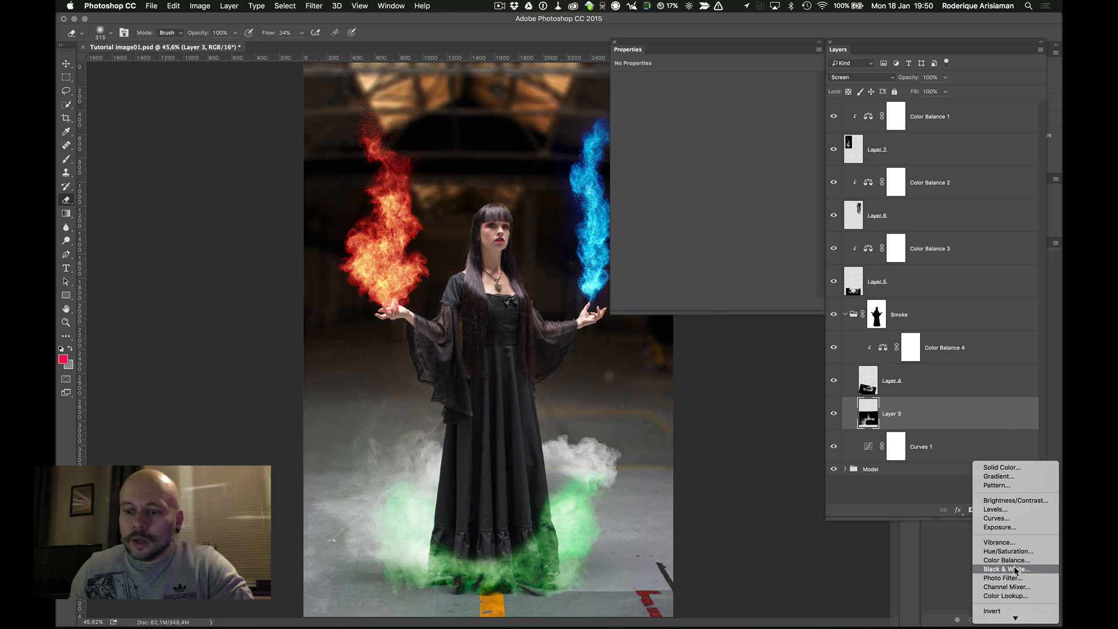
click(1014, 560)
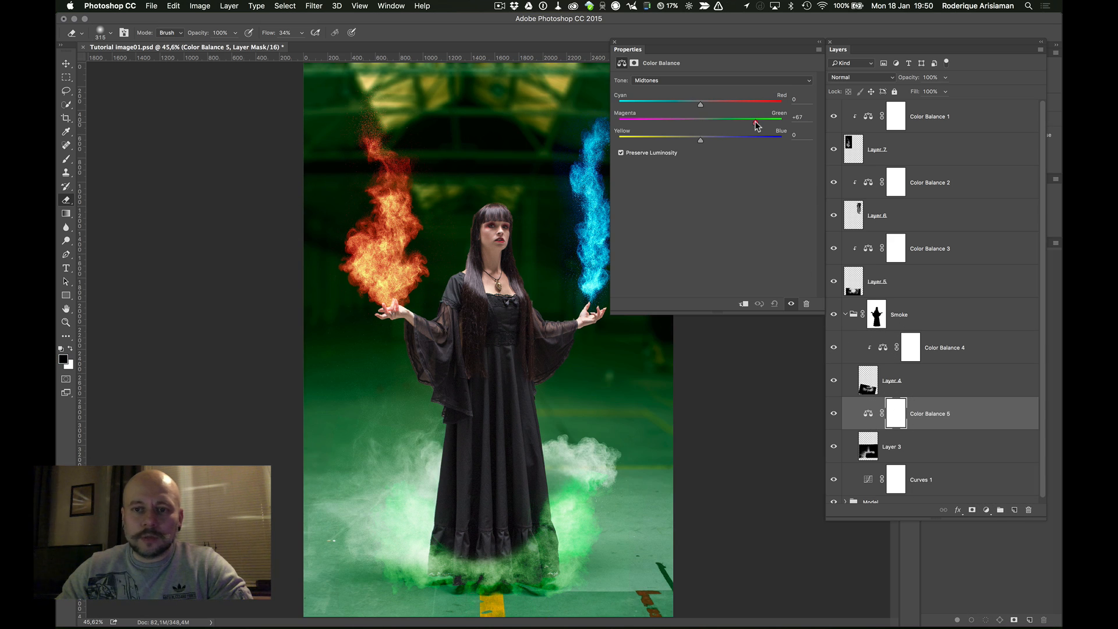
drag(756, 124, 754, 122)
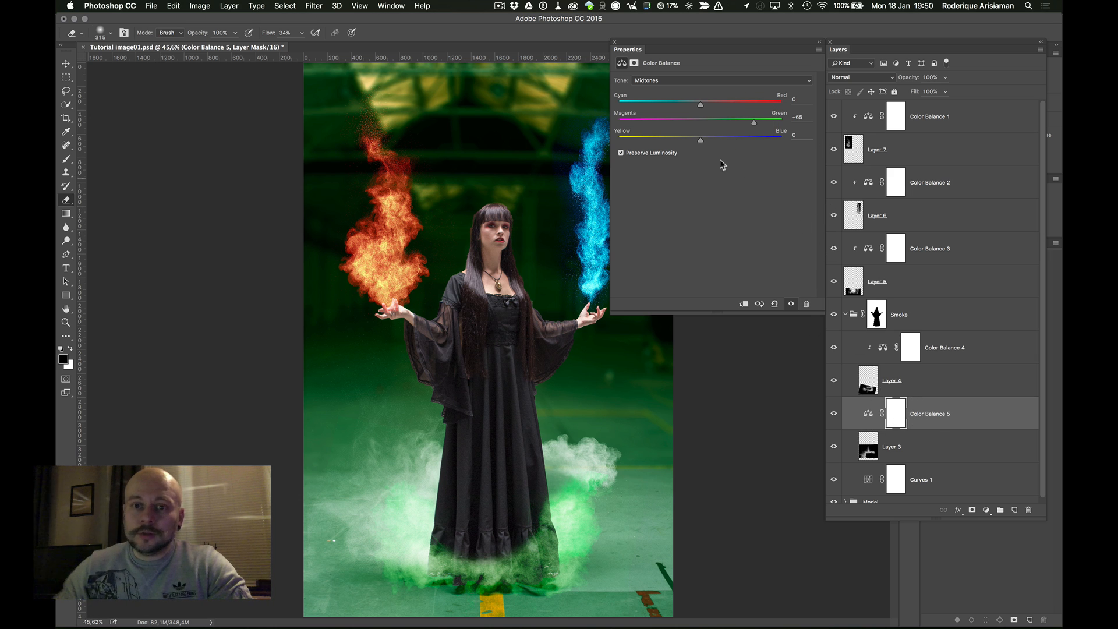
click(744, 304)
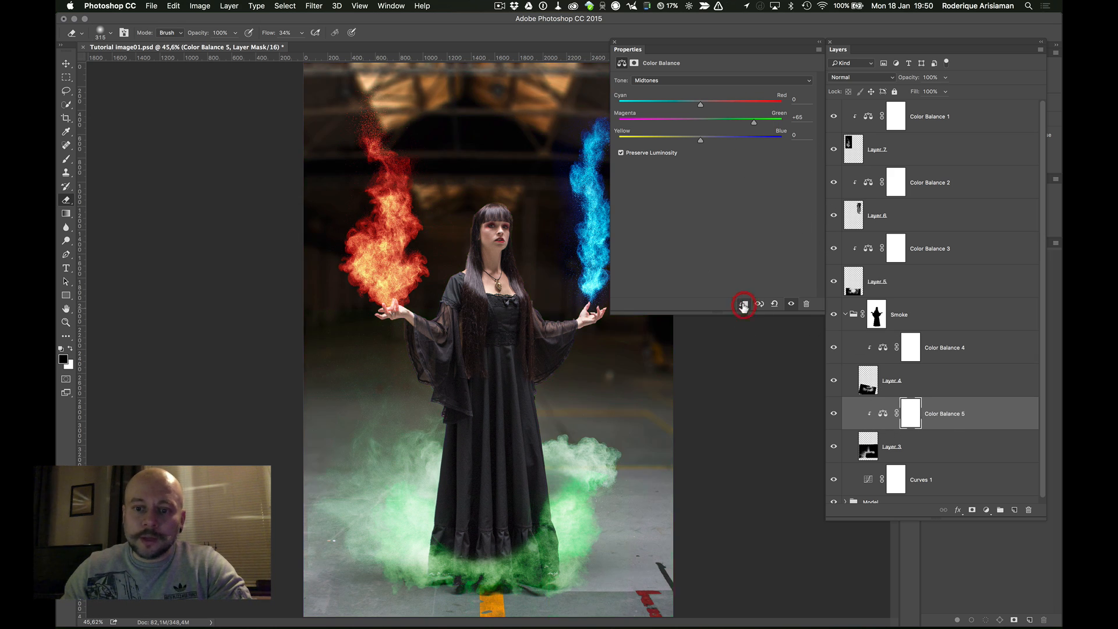
click(743, 304)
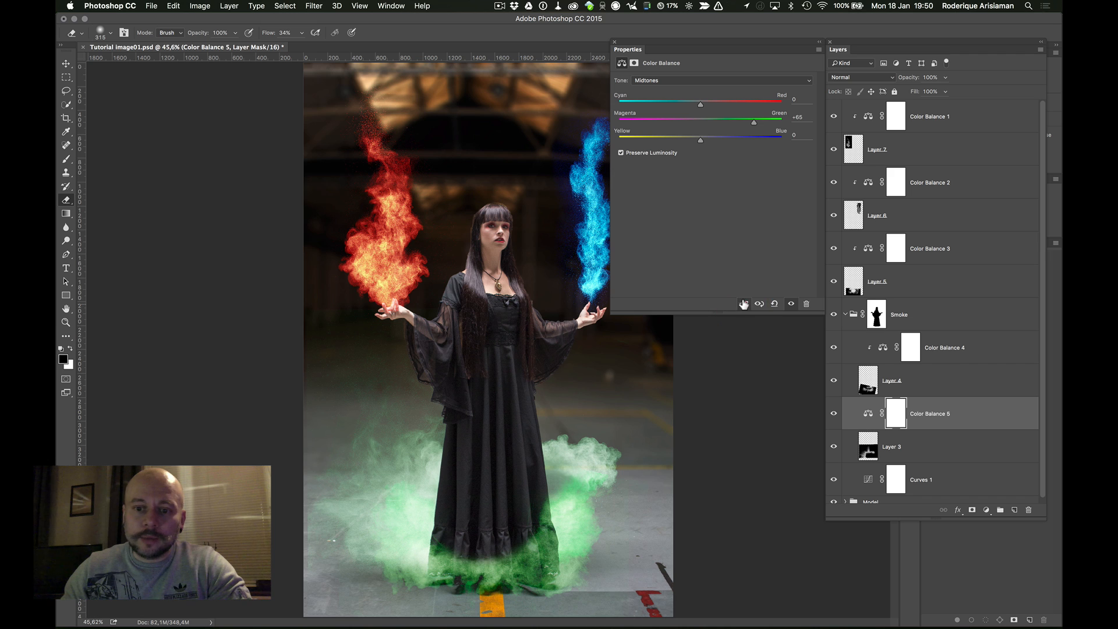
right_click(928, 411)
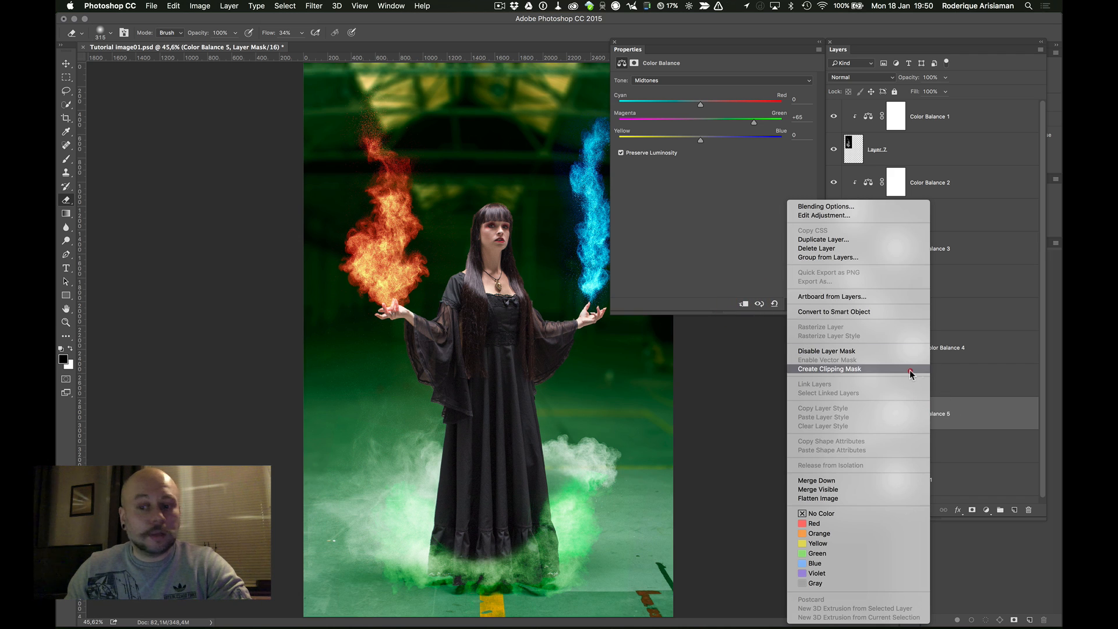
click(996, 457)
- Clip the new Color Balance adjustment to Layer 3 and set its Midtones to Magenta–Green +73
key(alt)
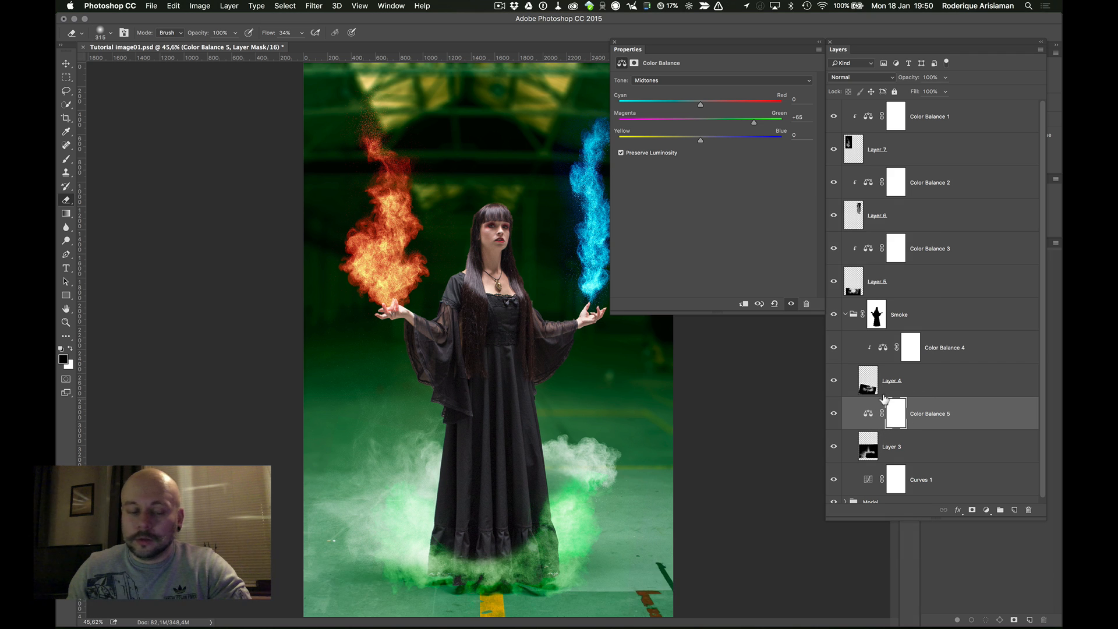
key(alt)
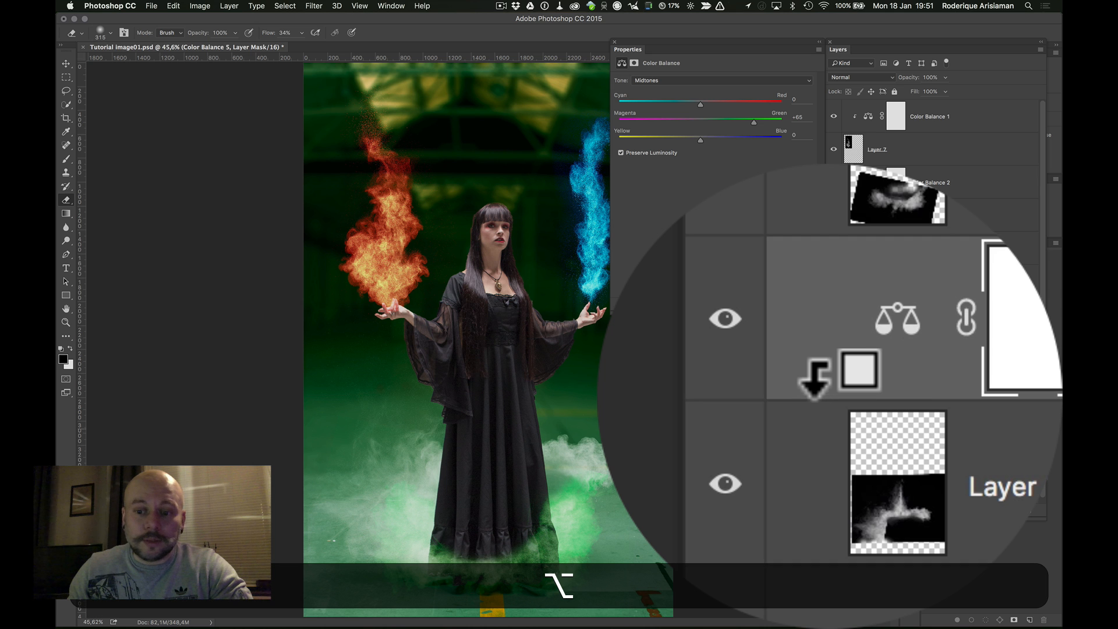
alt+click(853, 132)
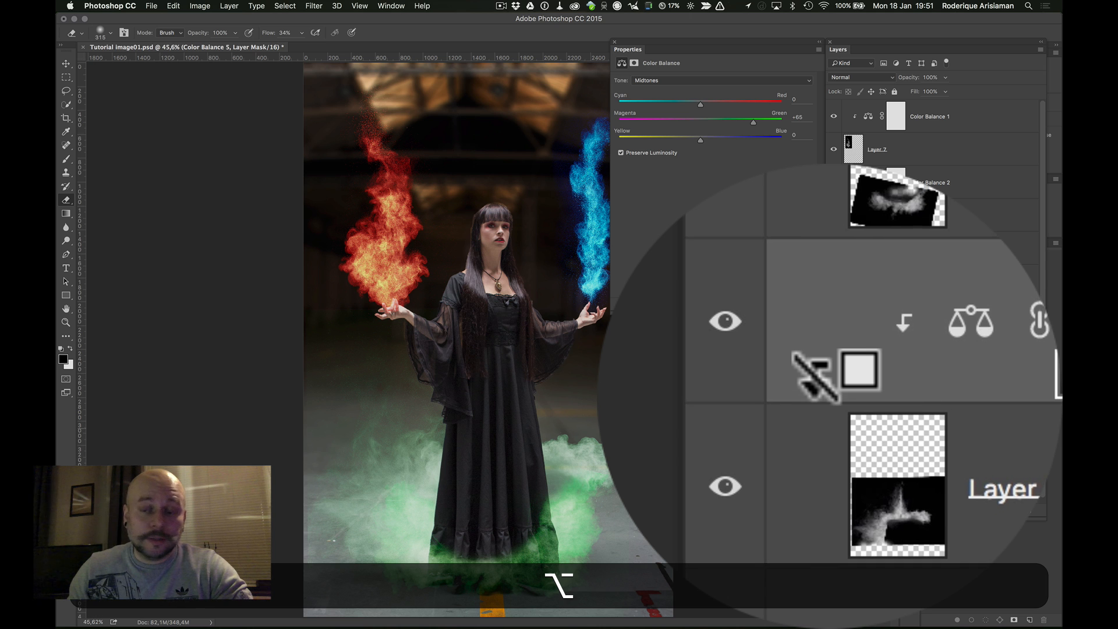
alt+click(854, 430)
alt+click(853, 431)
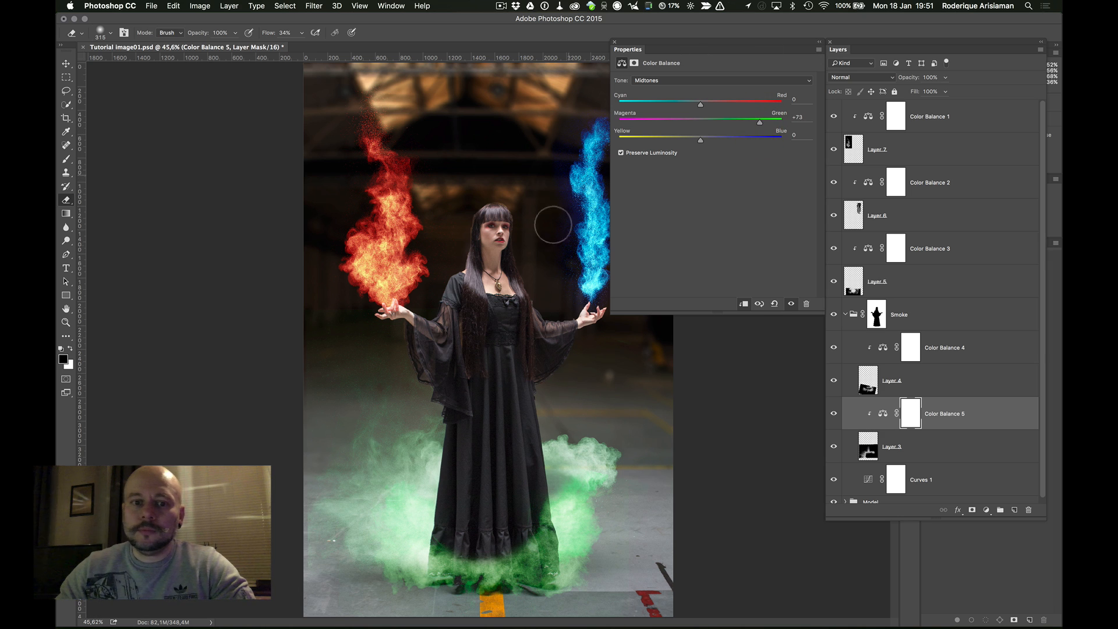
- Close the Properties panel and move the floating Layers panel closer to the image
click(614, 43)
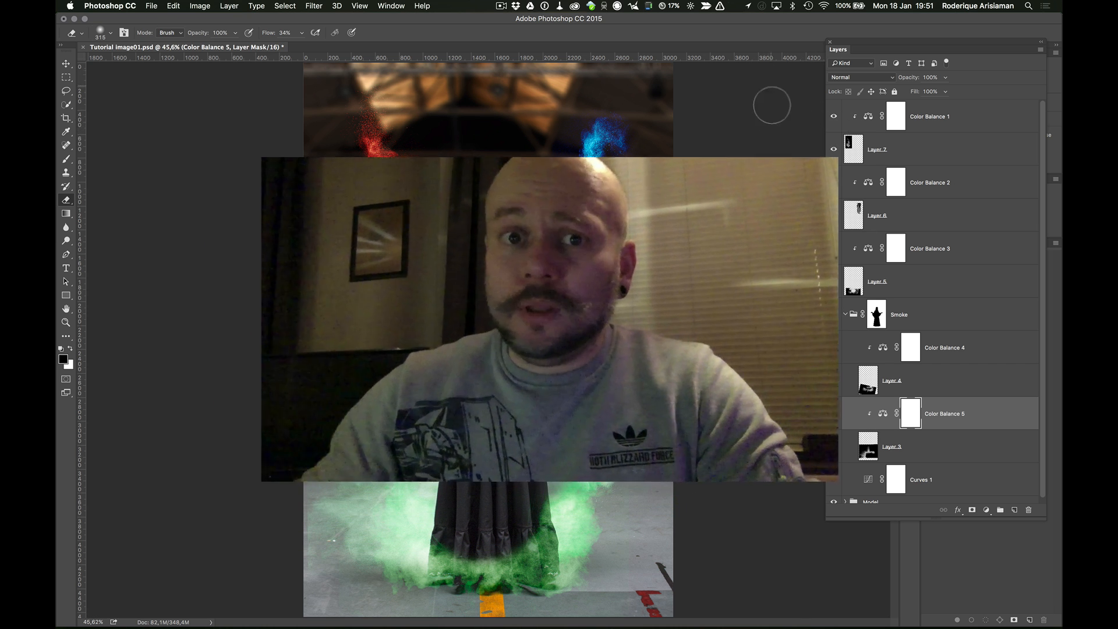
drag(904, 40, 772, 74)
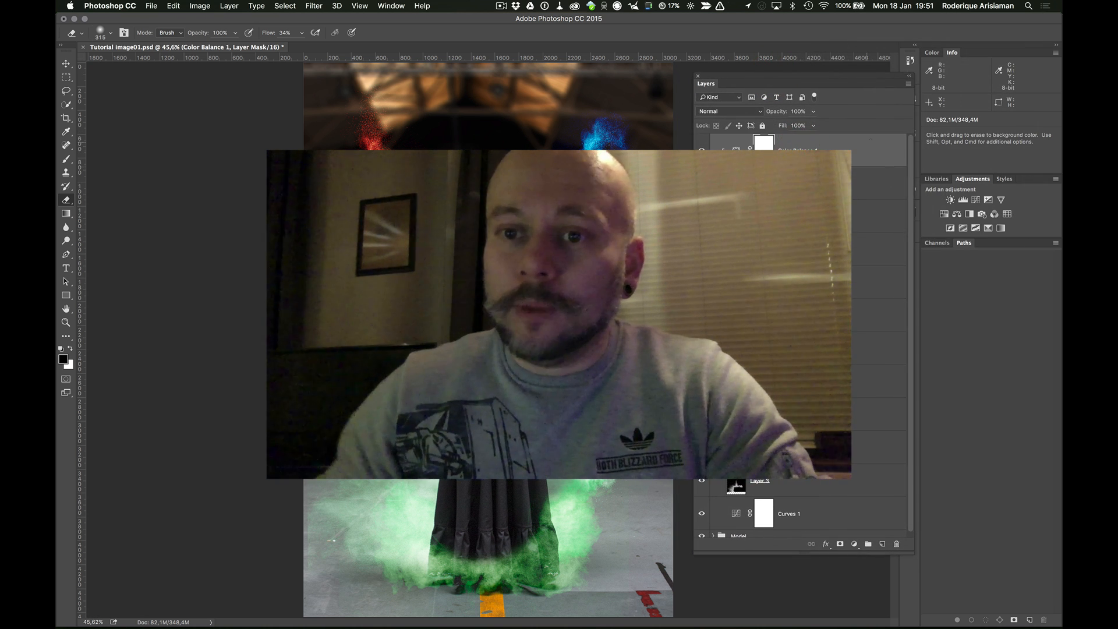
- Delete the Color Balance adjustment that is clipped to Layer 7
key(BackSpace)
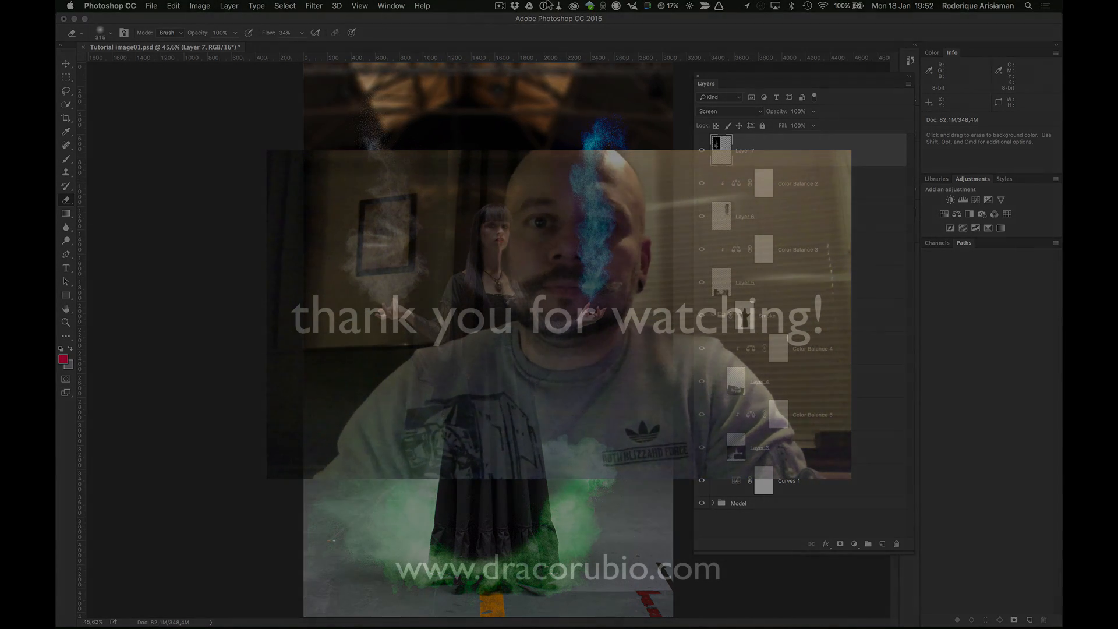
click(499, 6)
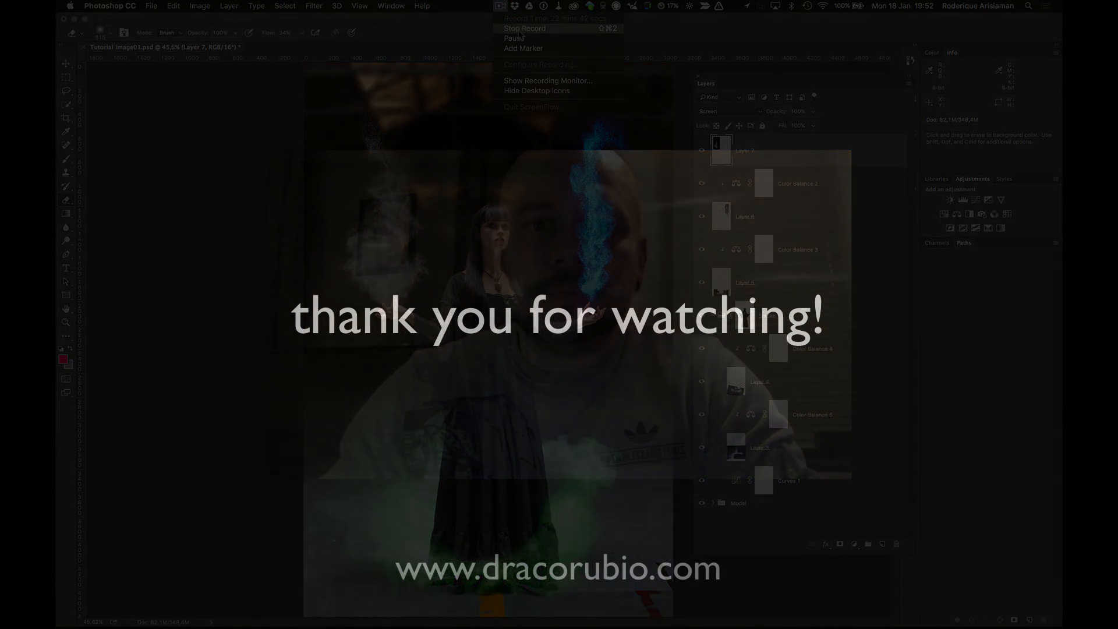